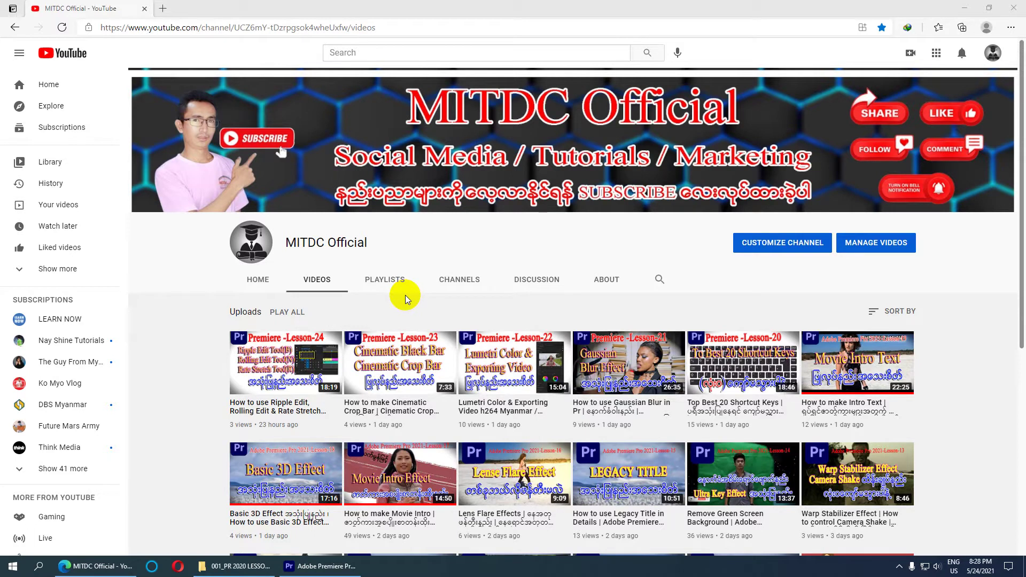
# - Minimize the Edge window showing the MITDC Official YouTube channel's Videos page
pyautogui.click(262, 155)
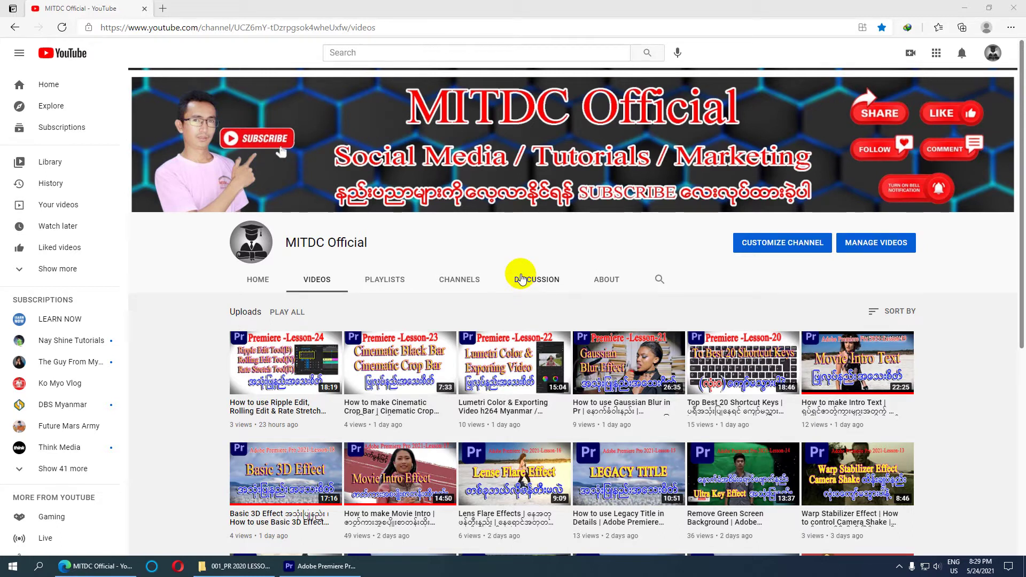
# - Bring Premiere Pro back up and inspect the video.mp4, Woman and Model clips
pyautogui.click(964, 8)
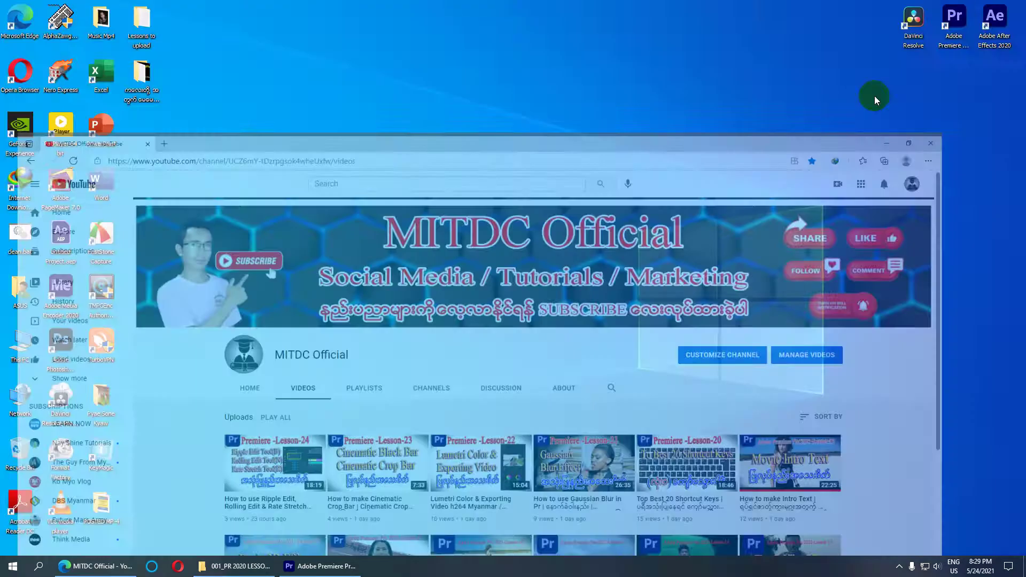
pyautogui.click(310, 565)
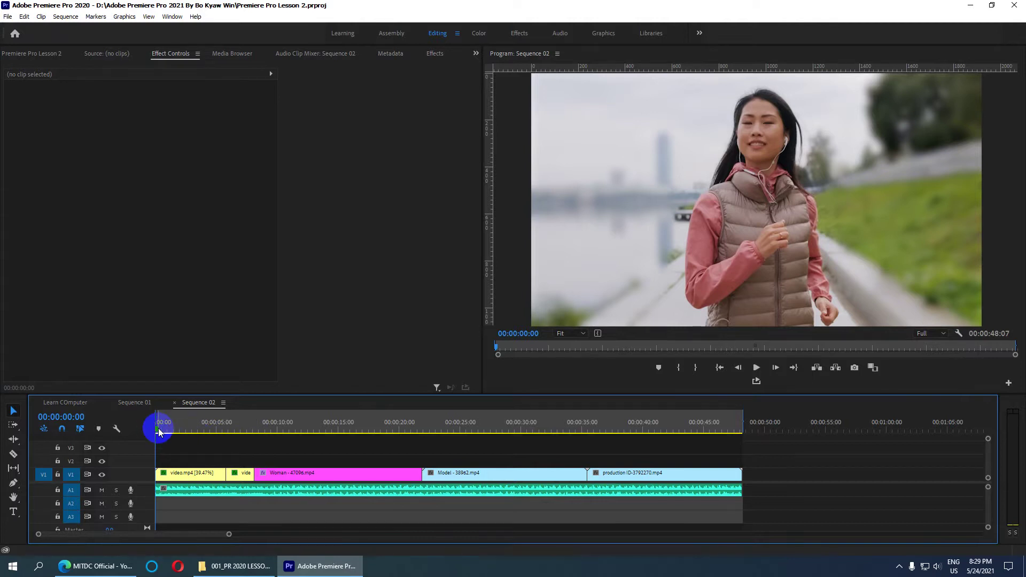
pyautogui.click(176, 473)
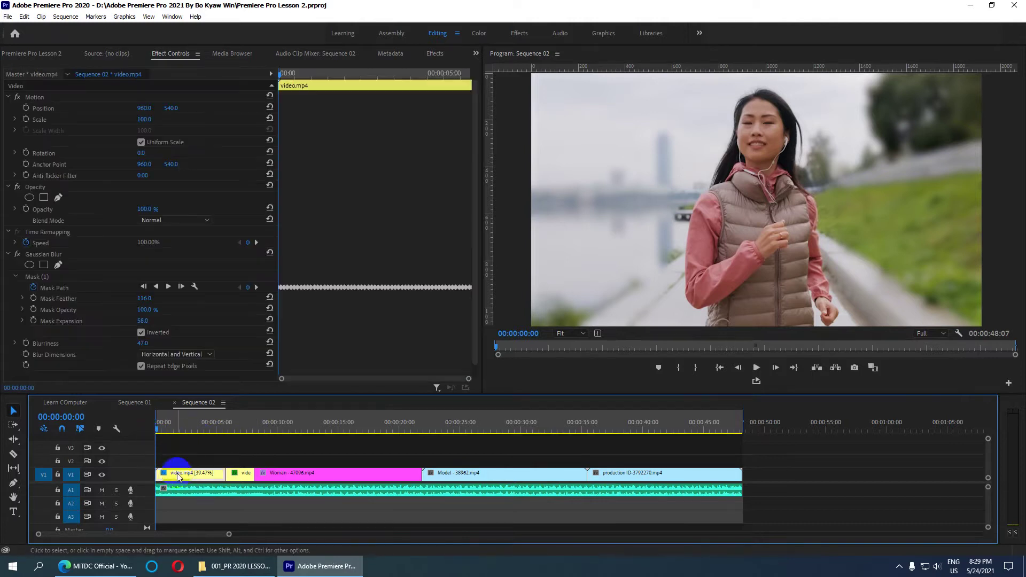
pyautogui.click(282, 475)
pyautogui.click(455, 472)
# - Give production ID-3792270.mp4 the Rose label, then scrub the sequence to preview it
pyautogui.click(614, 474)
pyautogui.rightClick(619, 472)
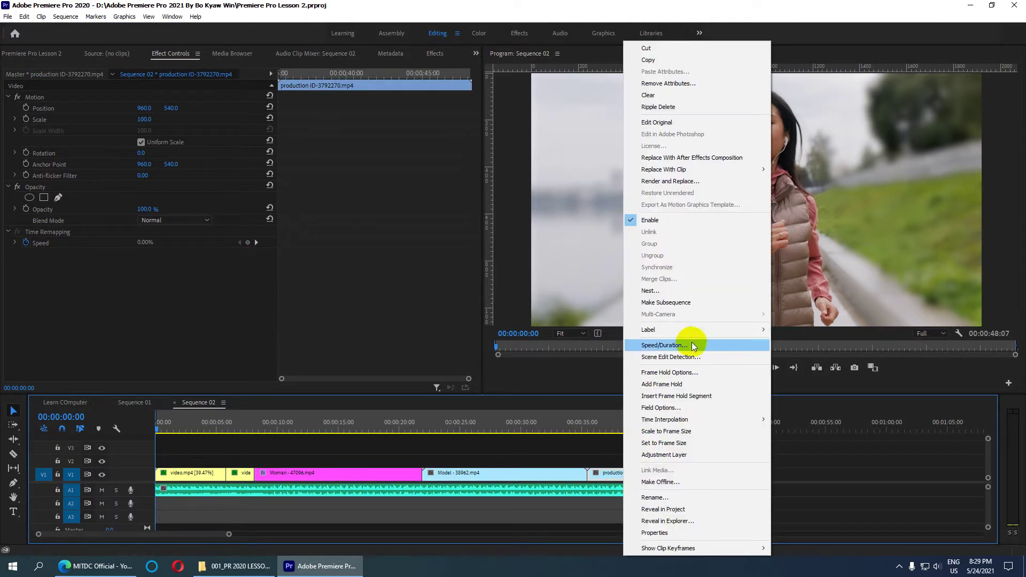
pyautogui.moveTo(751, 329)
pyautogui.click(807, 415)
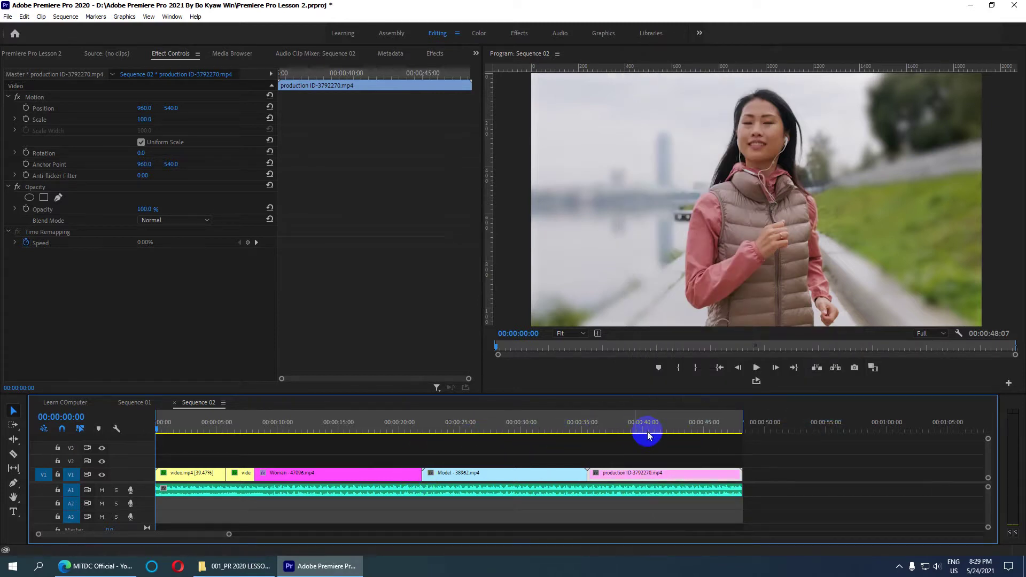
pyautogui.moveTo(156, 425); pyautogui.dragTo(157, 422)
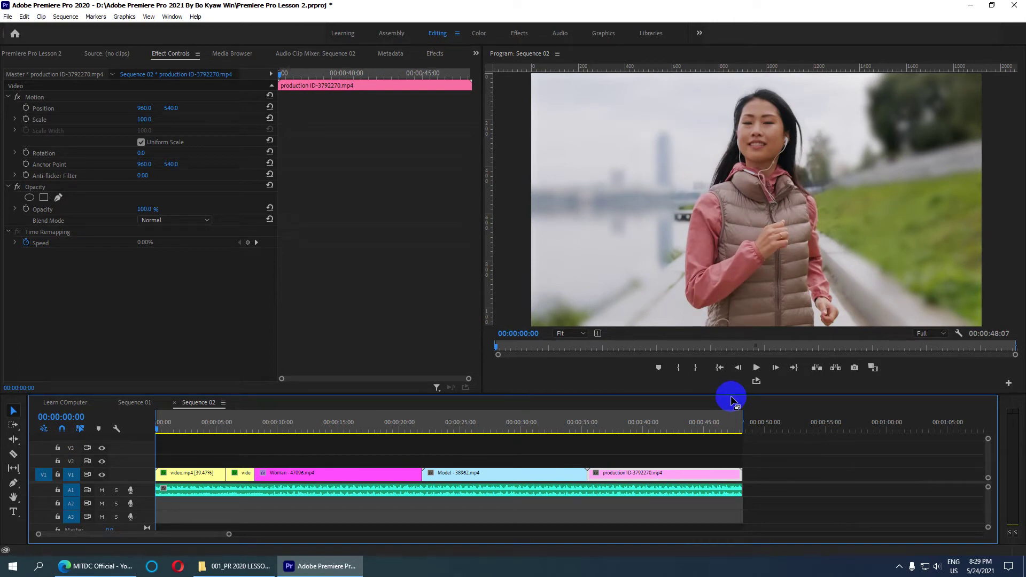
pyautogui.moveTo(155, 426)
pyautogui.mouseDown()
pyautogui.moveTo(556, 427)
pyautogui.moveTo(245, 426)
pyautogui.mouseUp()
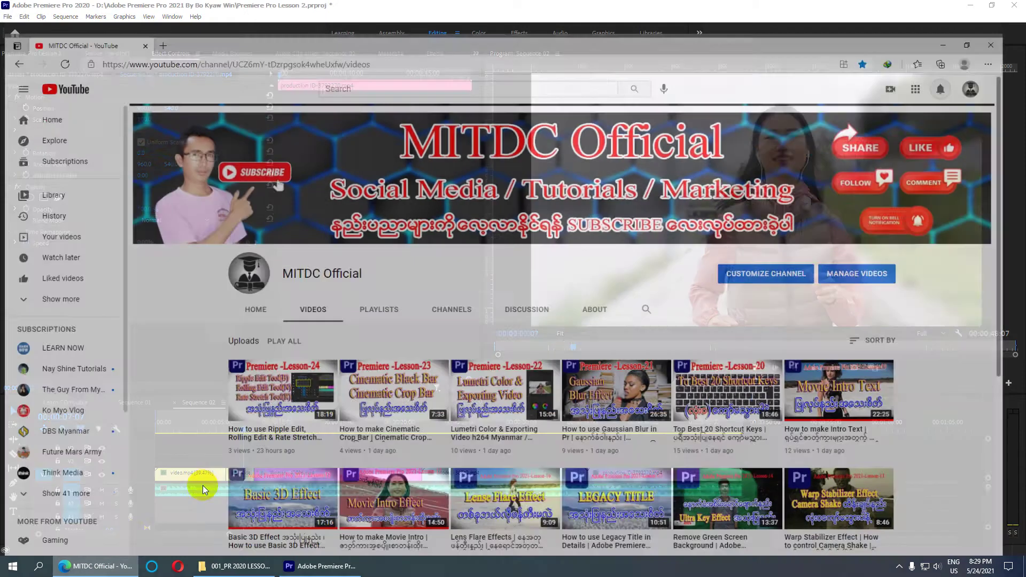
pyautogui.click(96, 566)
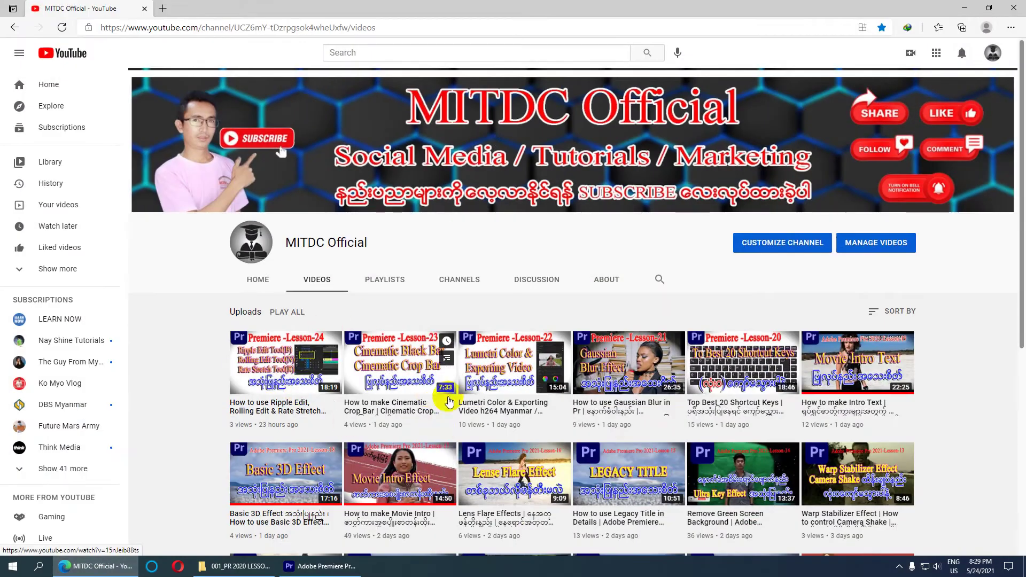
pyautogui.scroll(-3, 785, 431)
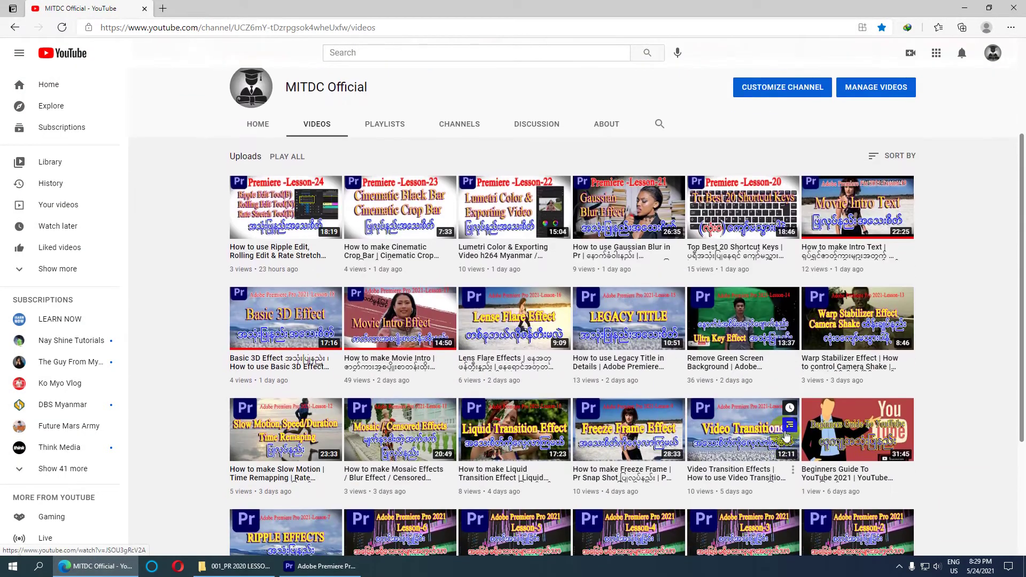
pyautogui.scroll(-3, 786, 434)
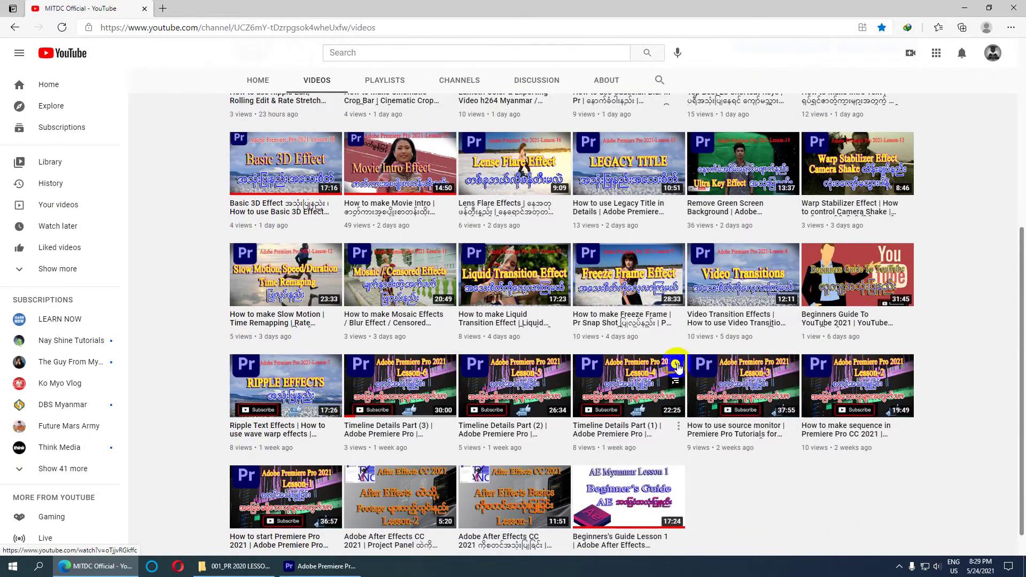
pyautogui.scroll(3, 619, 355)
pyautogui.scroll(2, 451, 286)
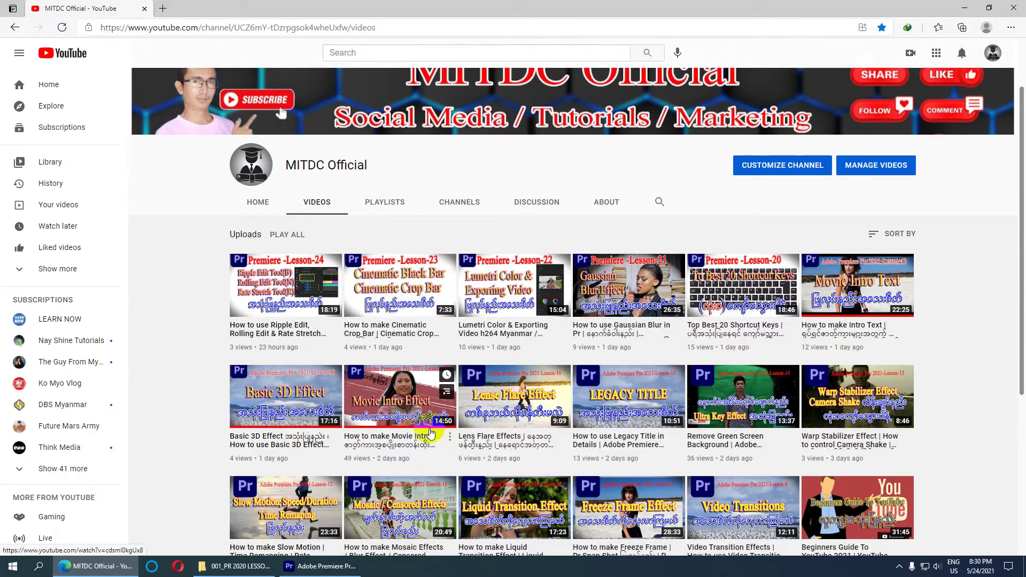
pyautogui.click(320, 566)
pyautogui.click(242, 435)
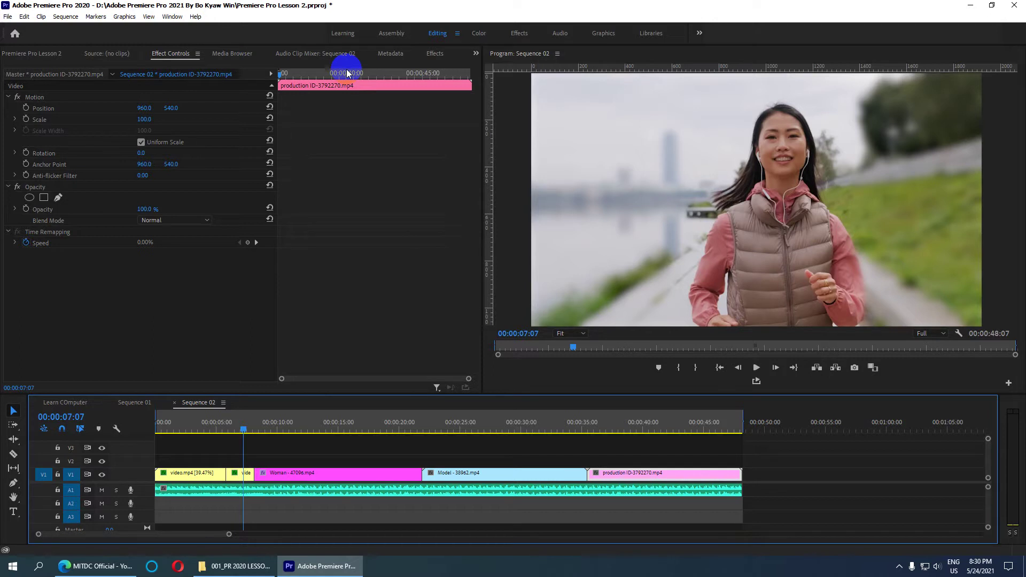
# - Search 'Dip' and apply Dip to Black to the start of the first video.mp4 clip
pyautogui.click(433, 53)
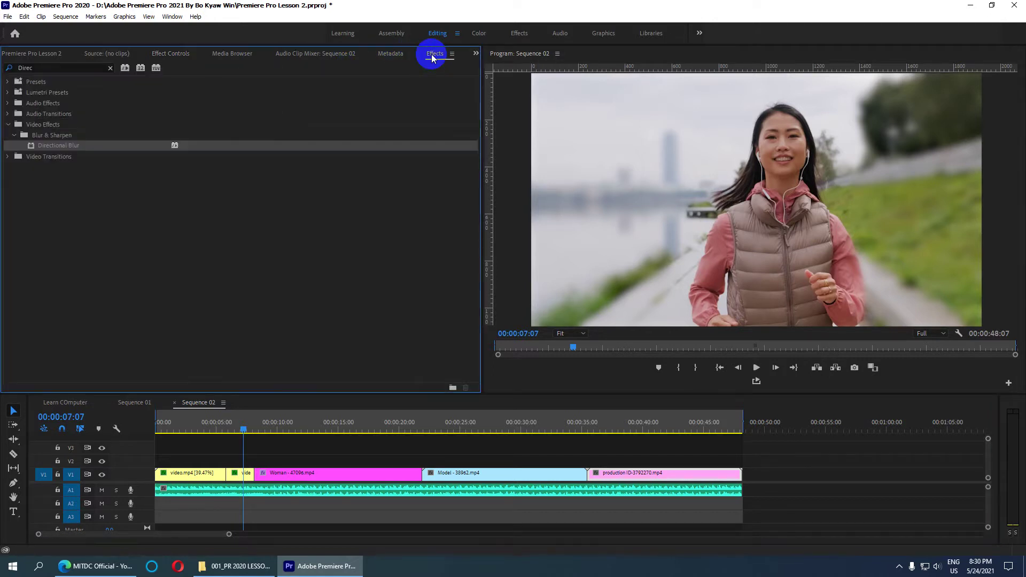
pyautogui.doubleClick(27, 66)
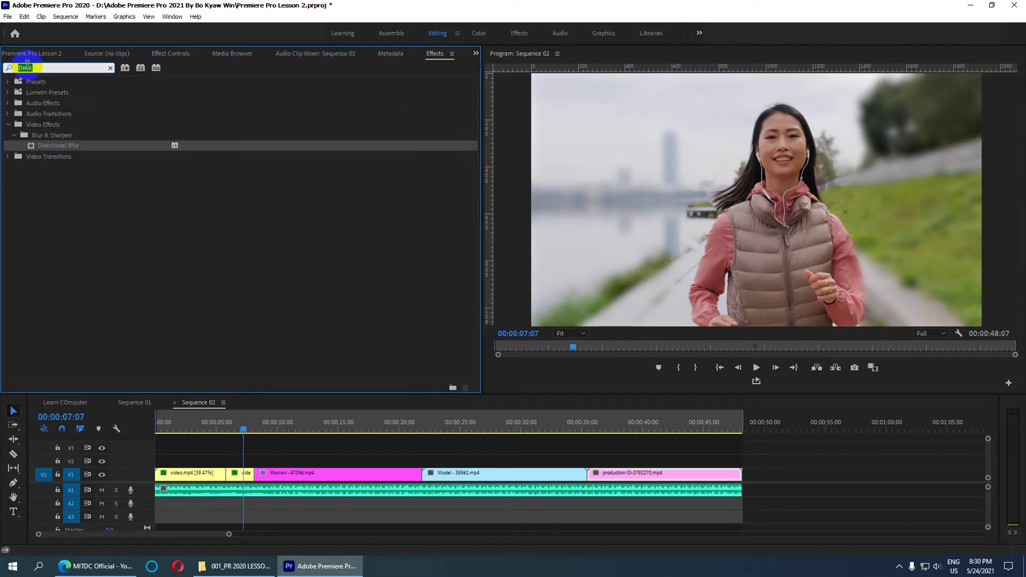
pyautogui.write('Di')
pyautogui.write('p')
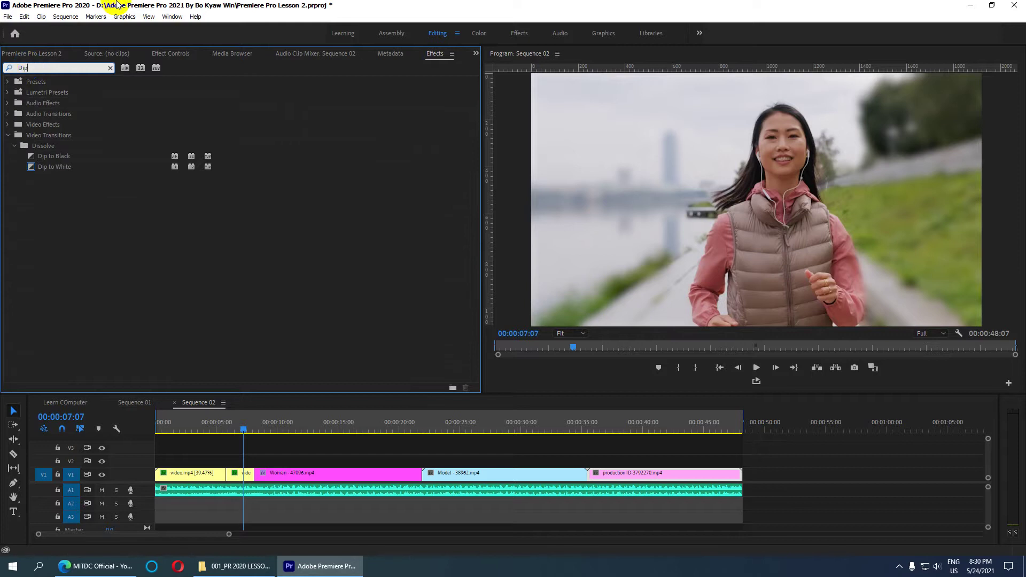
pyautogui.click(60, 168)
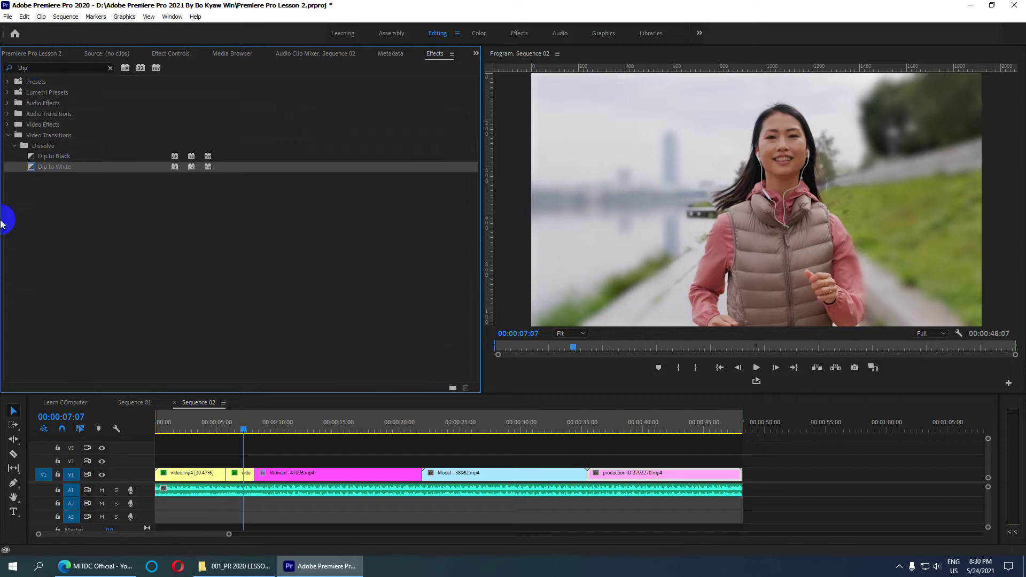
pyautogui.click(59, 157)
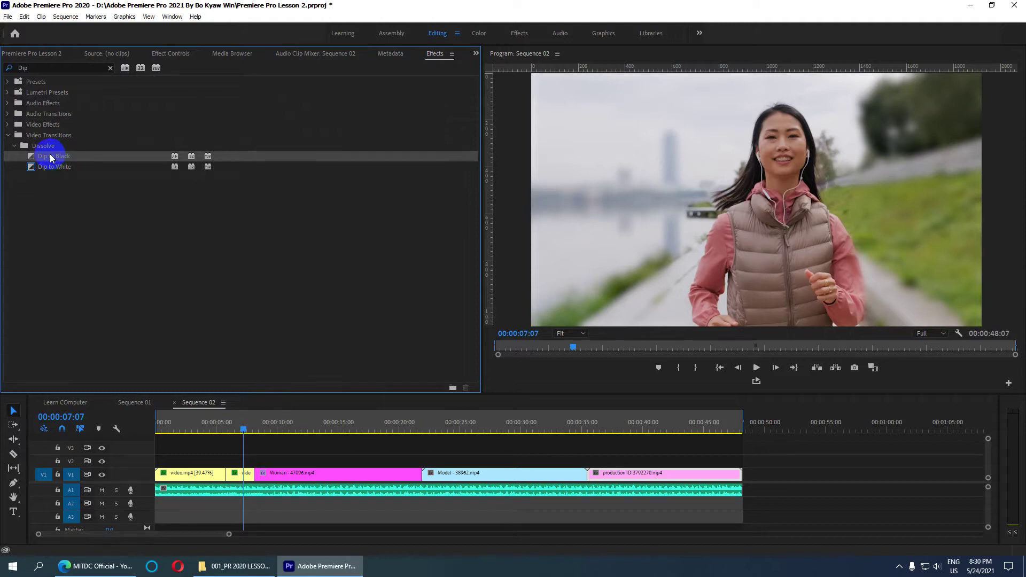
pyautogui.moveTo(51, 158)
pyautogui.mouseDown()
pyautogui.moveTo(163, 459)
pyautogui.moveTo(159, 476)
pyautogui.mouseUp()
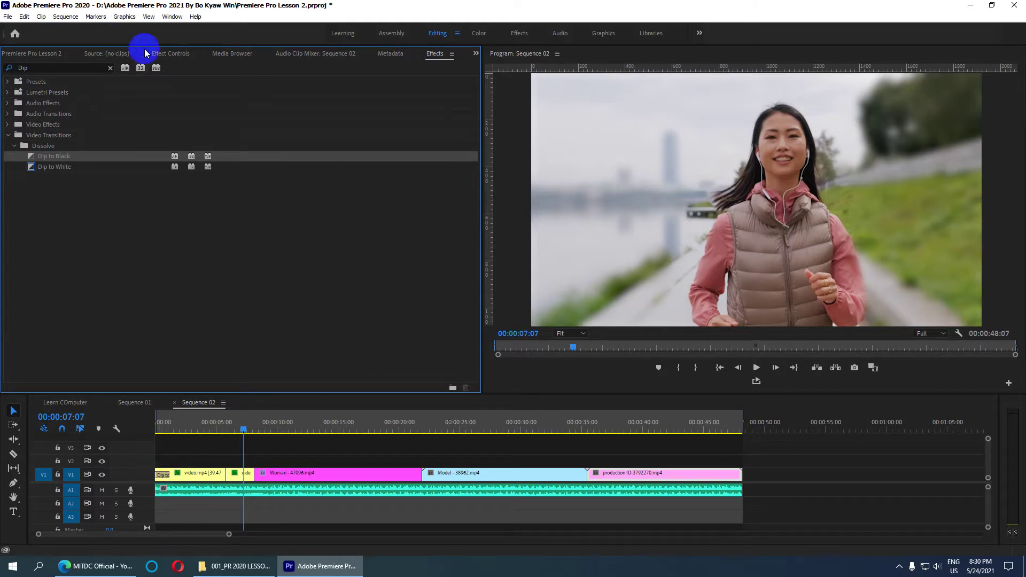
pyautogui.click(162, 476)
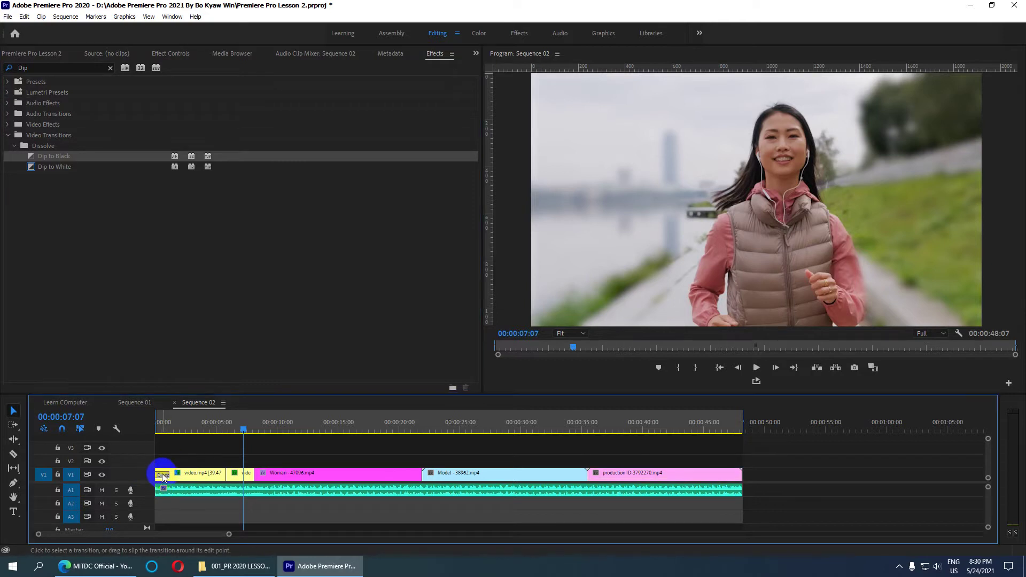
# - Scrub from the sequence start to preview the fade-in from black
pyautogui.press('Home')
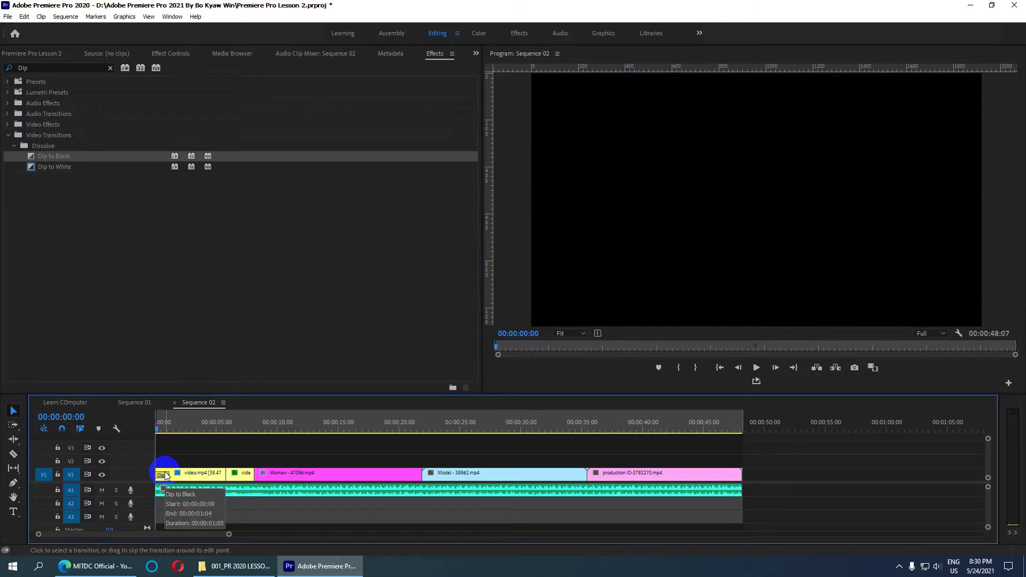
pyautogui.moveTo(155, 428); pyautogui.dragTo(156, 431)
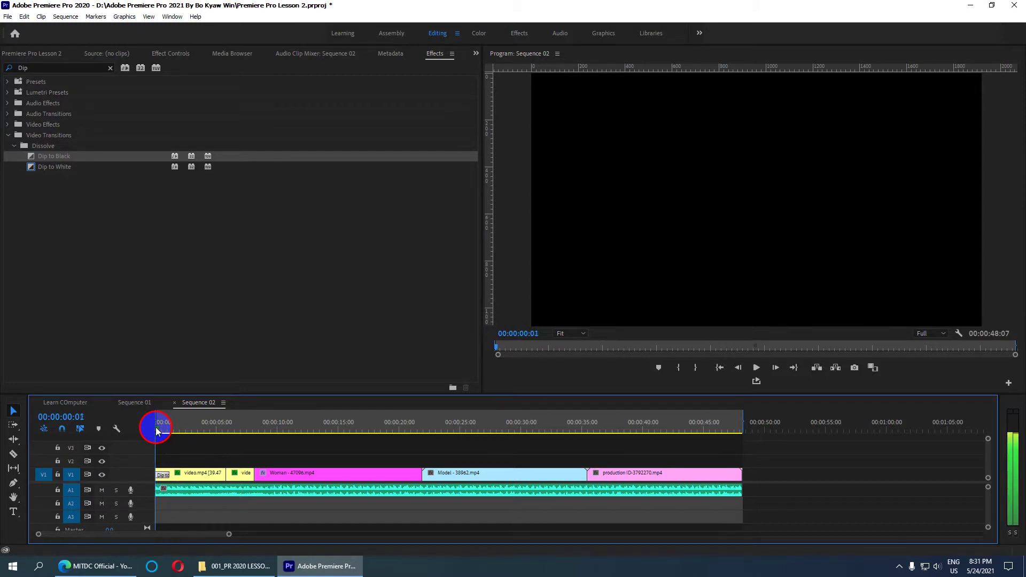
pyautogui.moveTo(157, 430)
pyautogui.mouseDown()
pyautogui.moveTo(166, 431)
pyautogui.moveTo(146, 426)
pyautogui.mouseUp()
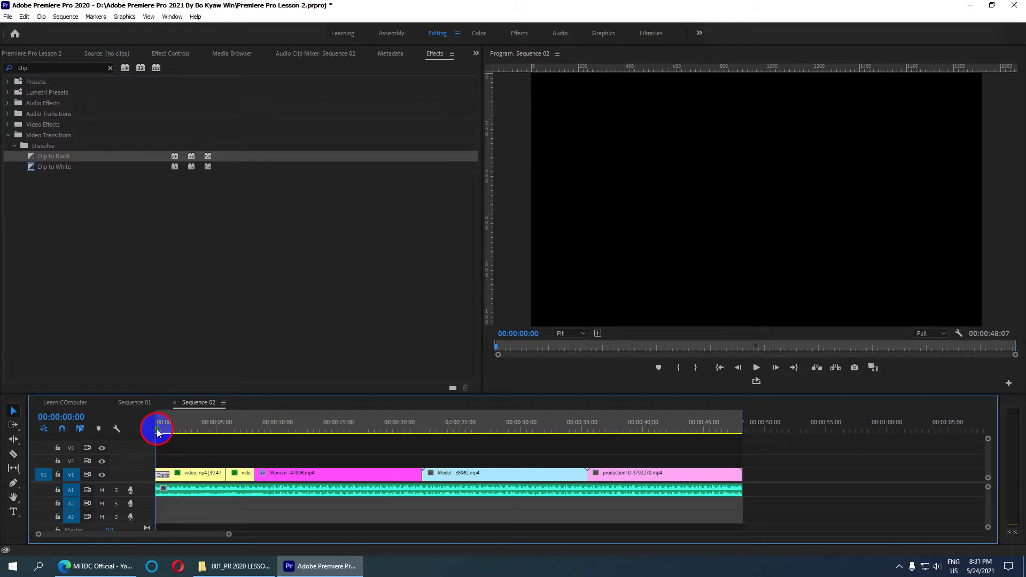
pyautogui.moveTo(157, 434); pyautogui.dragTo(168, 433)
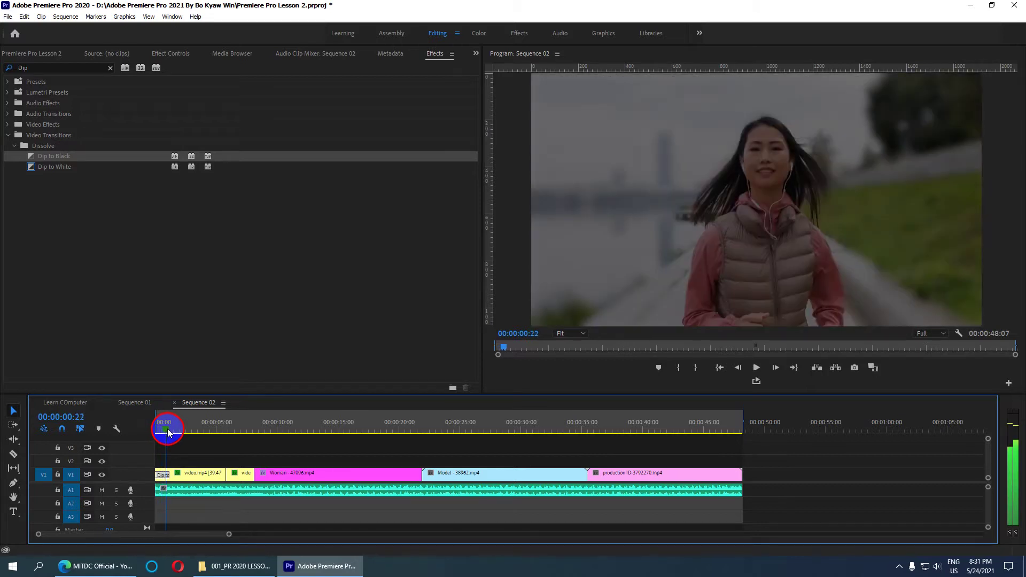
pyautogui.moveTo(168, 433); pyautogui.dragTo(154, 433)
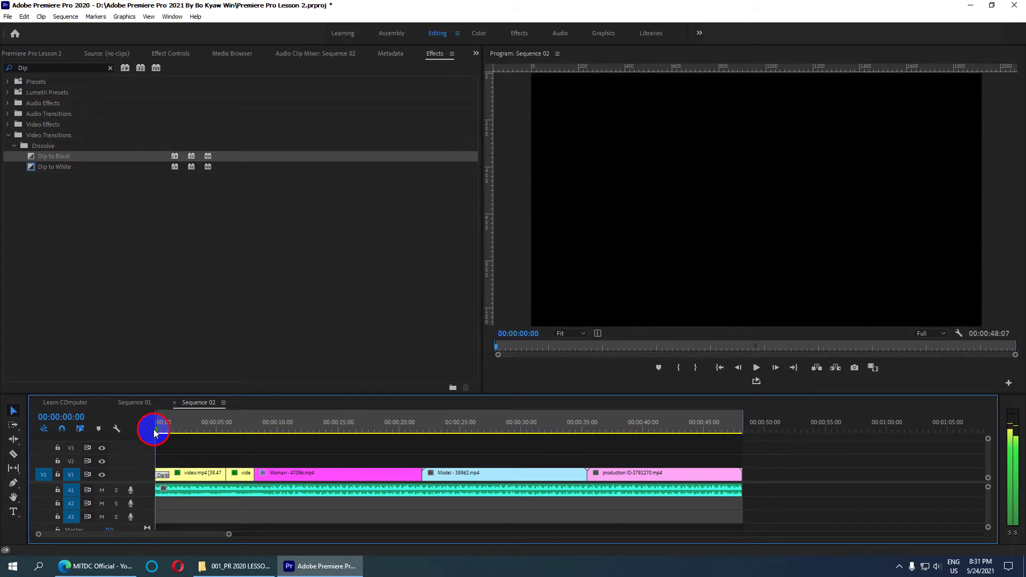
pyautogui.moveTo(154, 433)
pyautogui.mouseDown()
pyautogui.moveTo(170, 433)
pyautogui.moveTo(156, 433)
pyautogui.mouseUp()
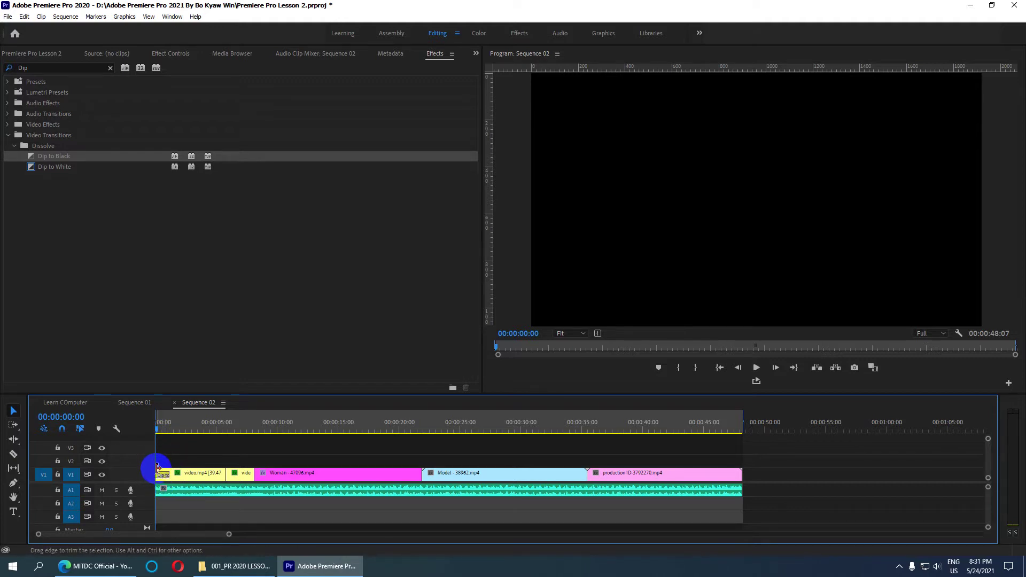
# - Try a longer Dip to Black duration in Effect Controls, then undo it to 00:00:01:05
pyautogui.press('=')
pyautogui.press('=')
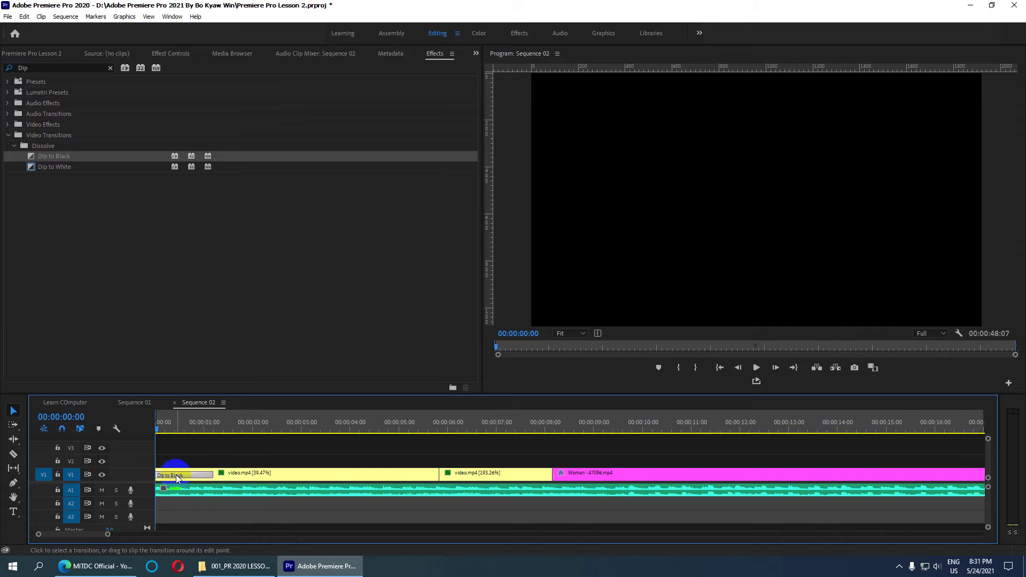
pyautogui.click(170, 53)
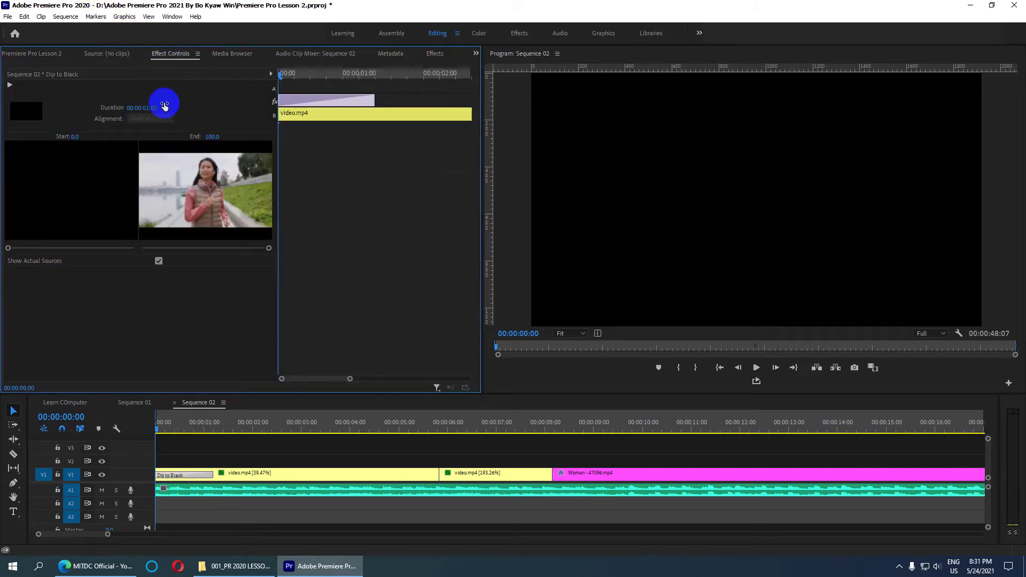
pyautogui.click(173, 477)
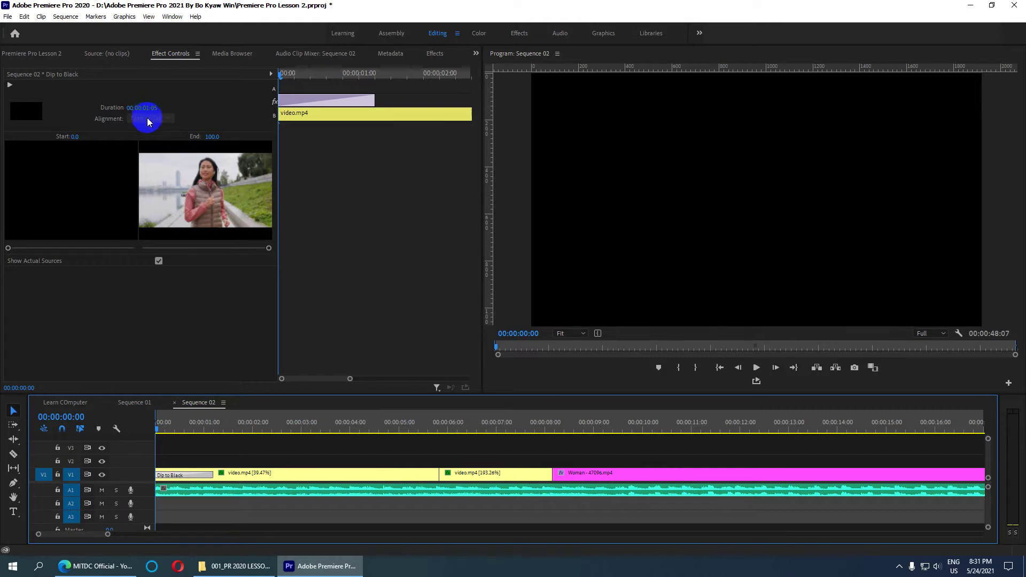
pyautogui.click(144, 107)
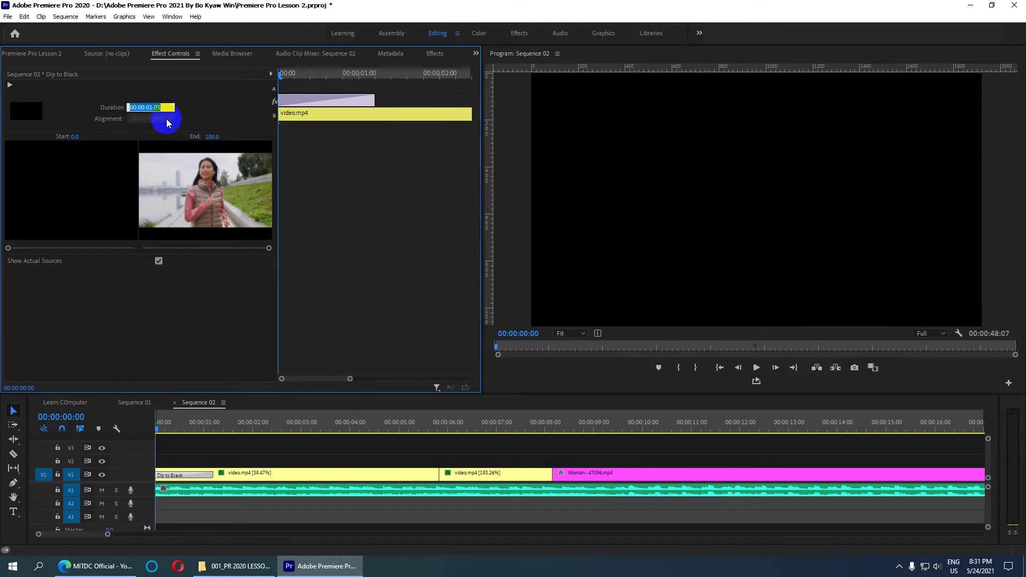
pyautogui.write('2')
pyautogui.press('Return')
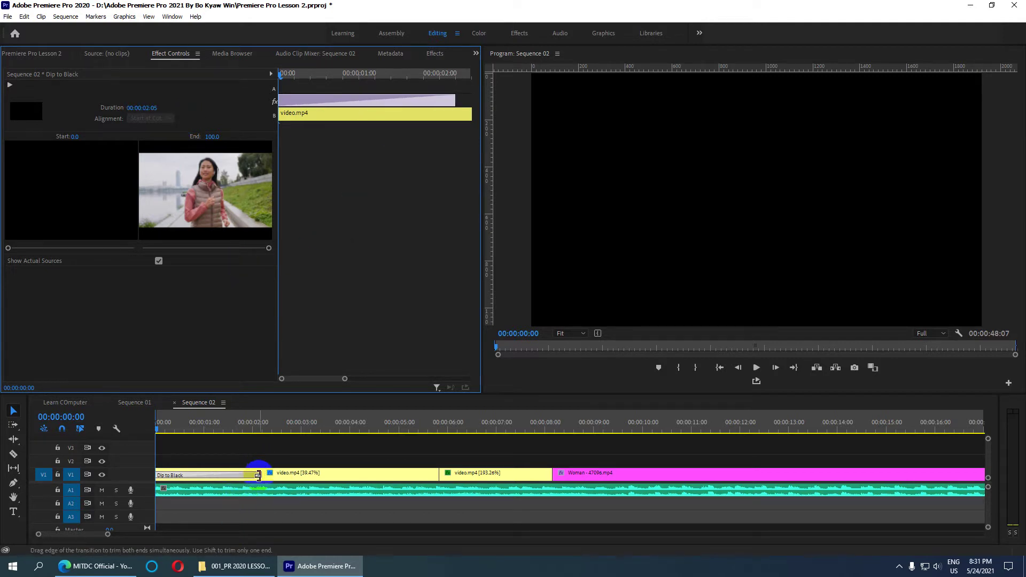
pyautogui.hotkey('ctrl', 'z')
pyautogui.click(146, 187)
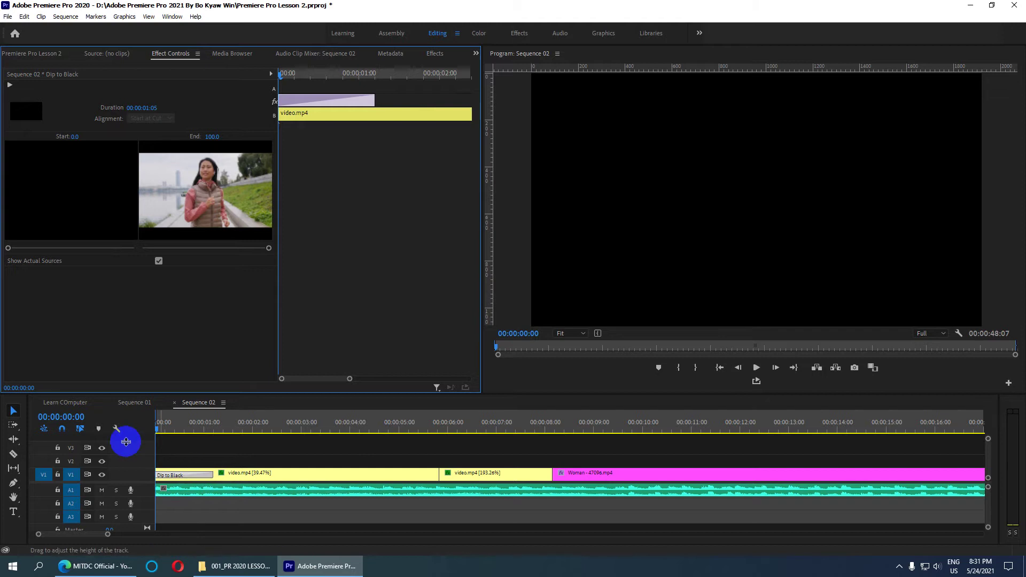
# - Trim the Dip to Black's end on the timeline, ending near 00:00:01:17
pyautogui.moveTo(213, 473); pyautogui.dragTo(246, 473)
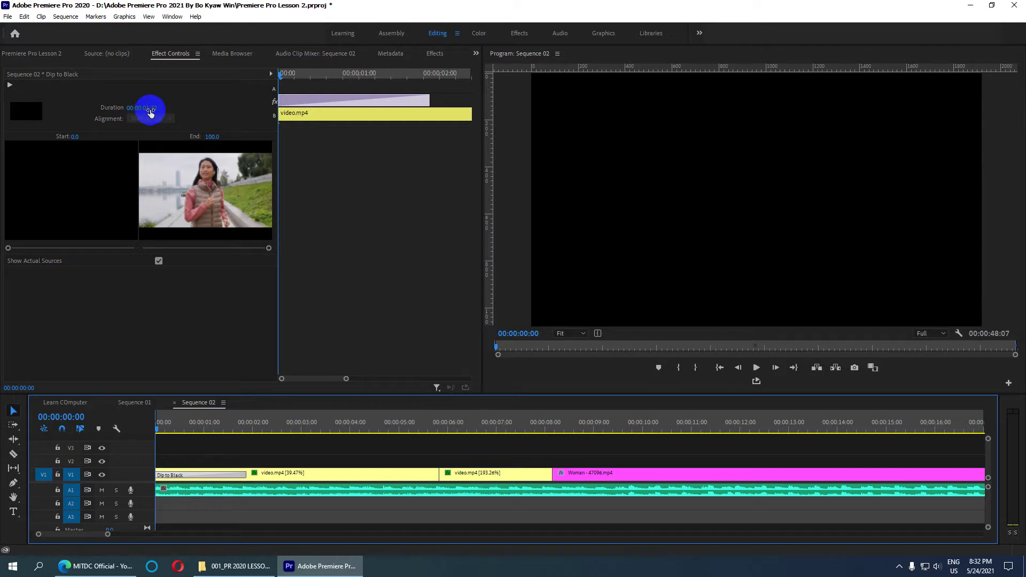
pyautogui.moveTo(245, 472); pyautogui.dragTo(252, 476)
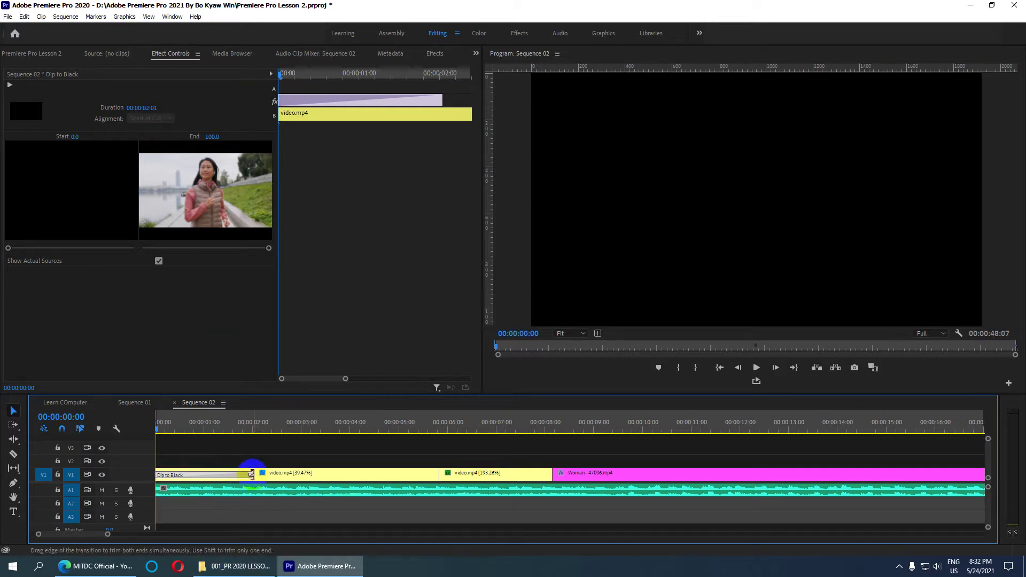
pyautogui.click(251, 476)
pyautogui.moveTo(251, 475); pyautogui.dragTo(248, 474)
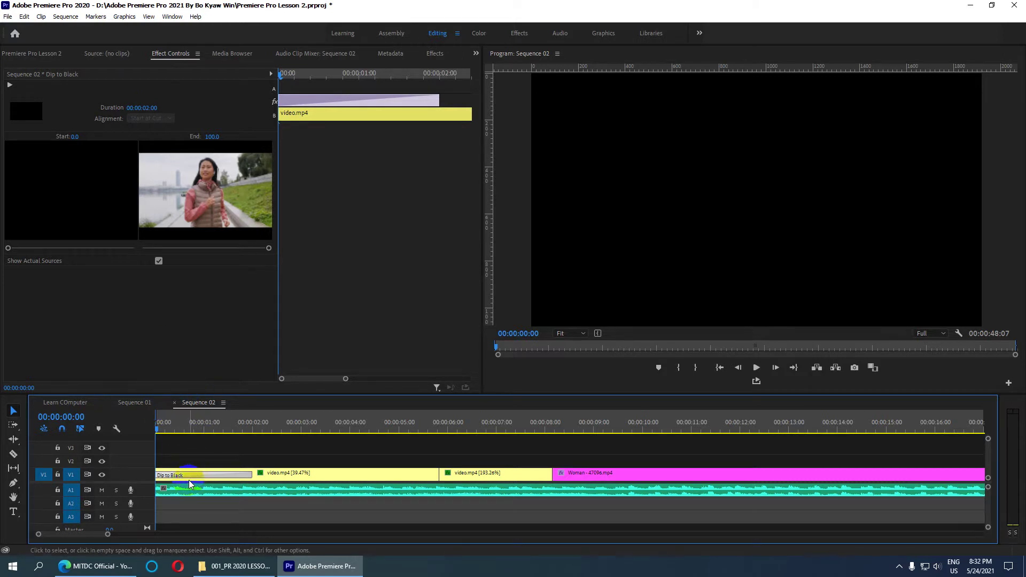
pyautogui.click(153, 109)
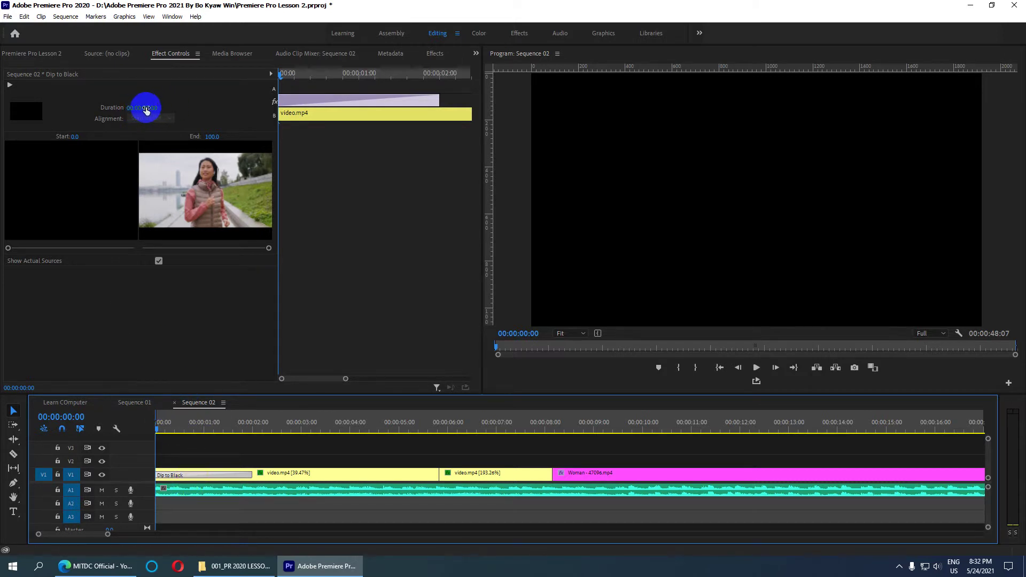
pyautogui.moveTo(251, 475); pyautogui.dragTo(236, 476)
pyautogui.click(138, 127)
# - Enter 00:00:02:00 as the exact Dip to Black duration
pyautogui.click(149, 107)
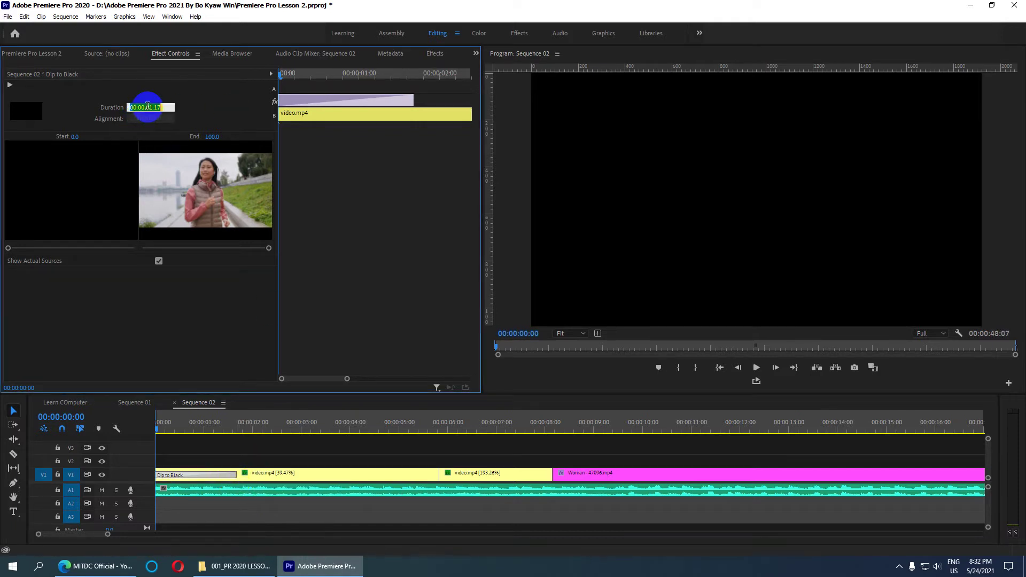
pyautogui.click(215, 137)
pyautogui.write('2')
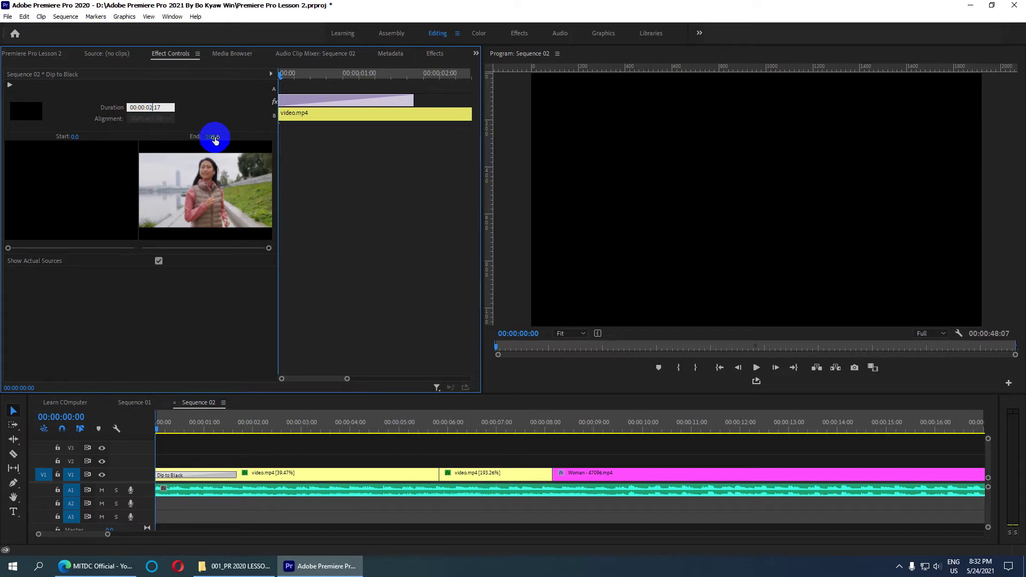
pyautogui.press('BackSpace')
pyautogui.press('BackSpace')
pyautogui.write('00')
pyautogui.click(215, 136)
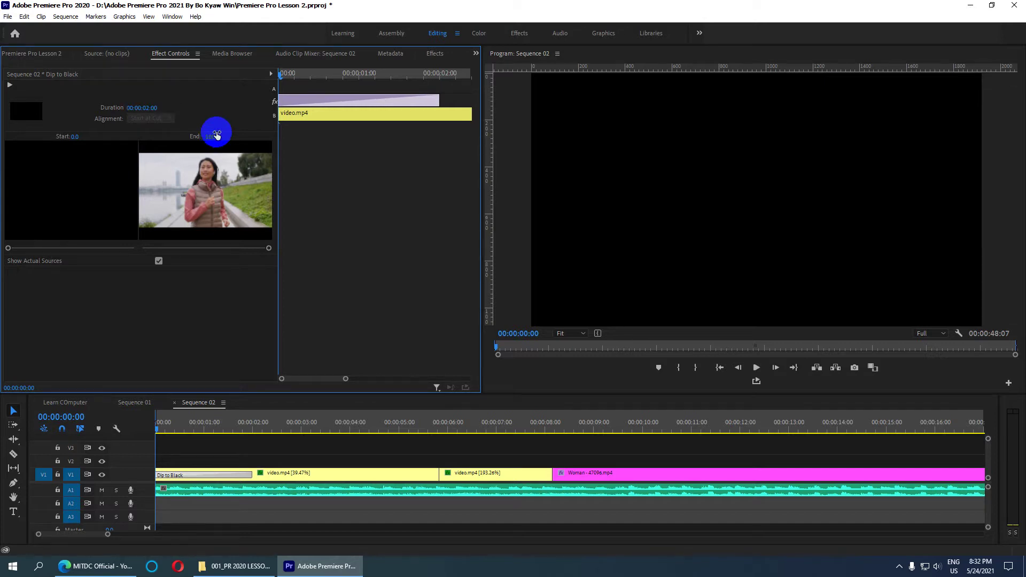
pyautogui.click(172, 473)
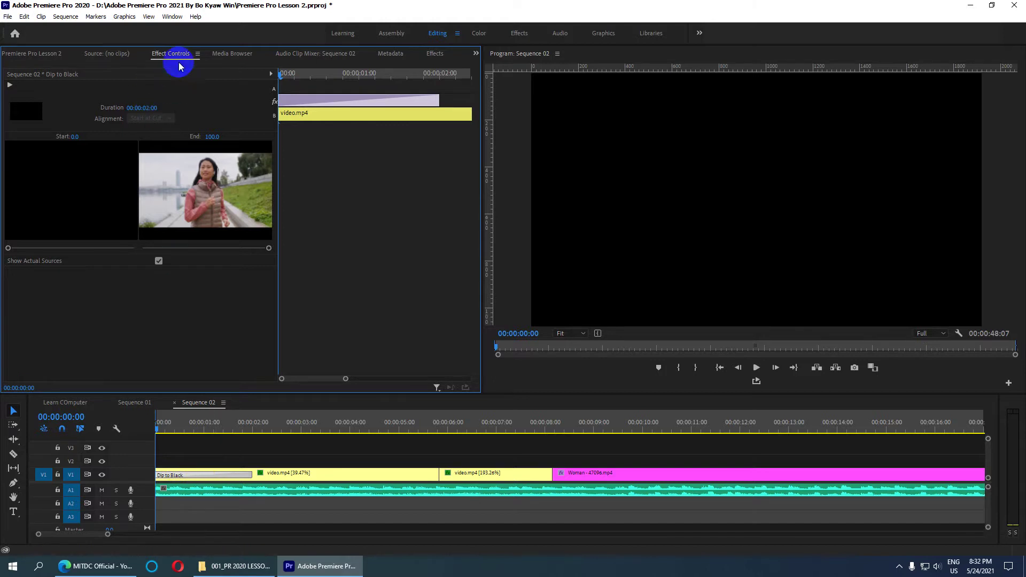
pyautogui.click(435, 53)
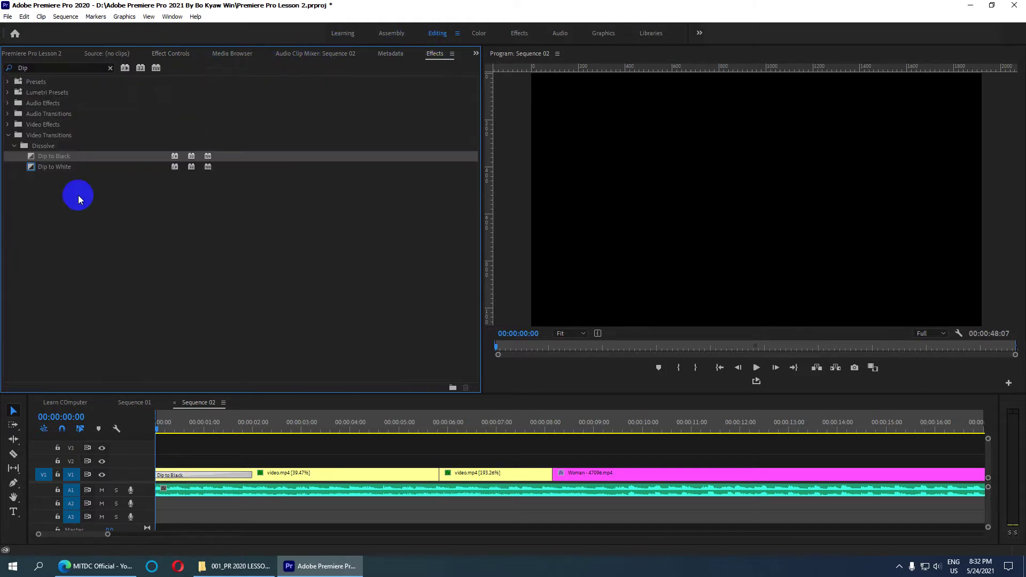
# - Locate the cut between the two video.mp4 clips at 00:00:05:21
pyautogui.click(54, 167)
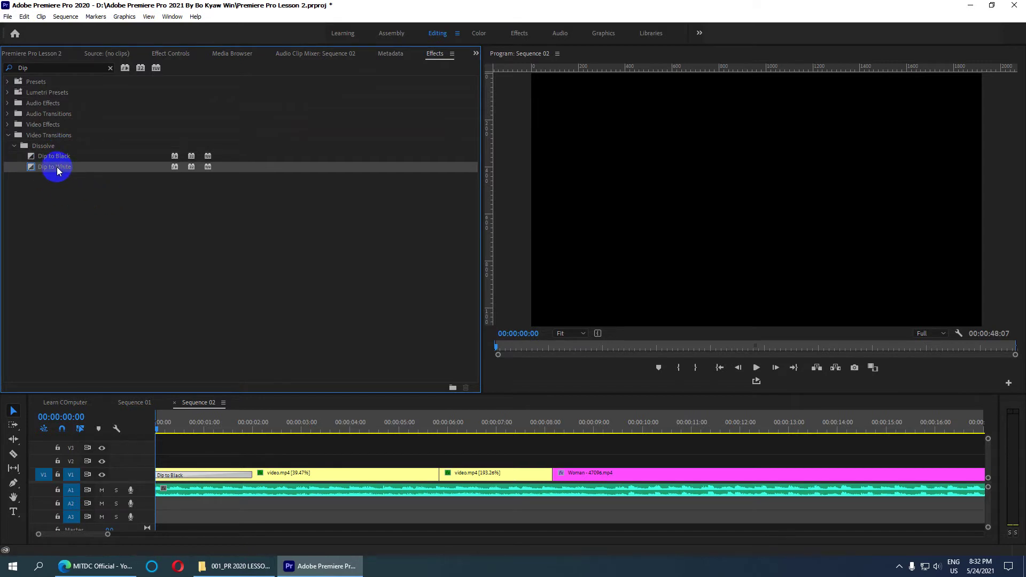
pyautogui.click(158, 432)
pyautogui.moveTo(158, 432); pyautogui.dragTo(150, 425)
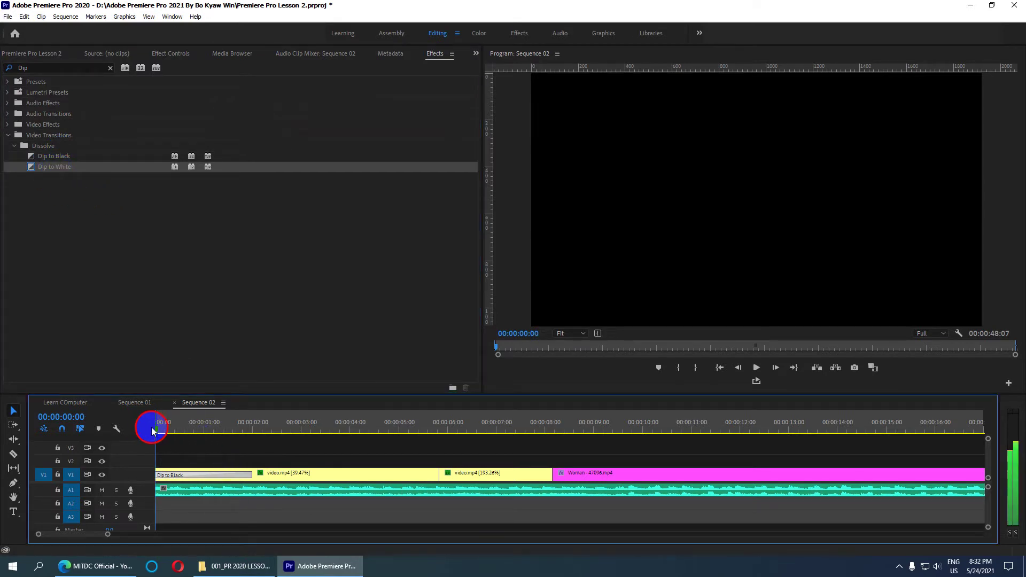
pyautogui.click(275, 473)
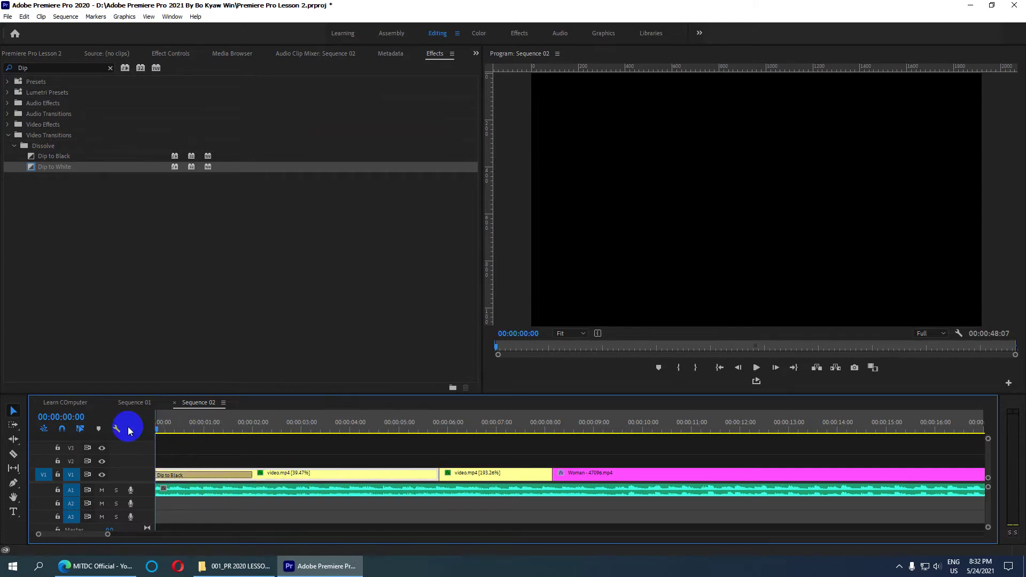
pyautogui.press('Down')
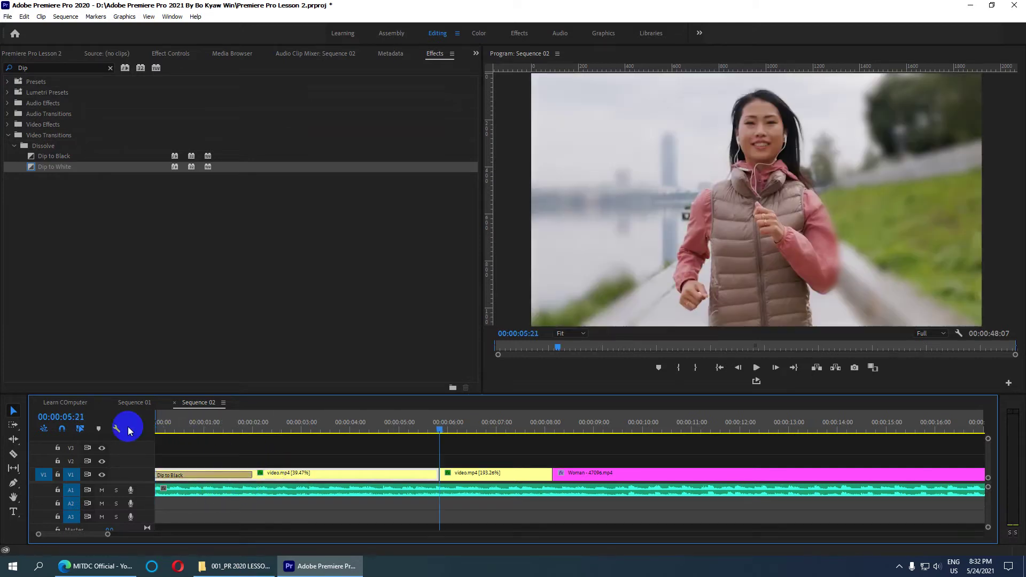
pyautogui.click(447, 476)
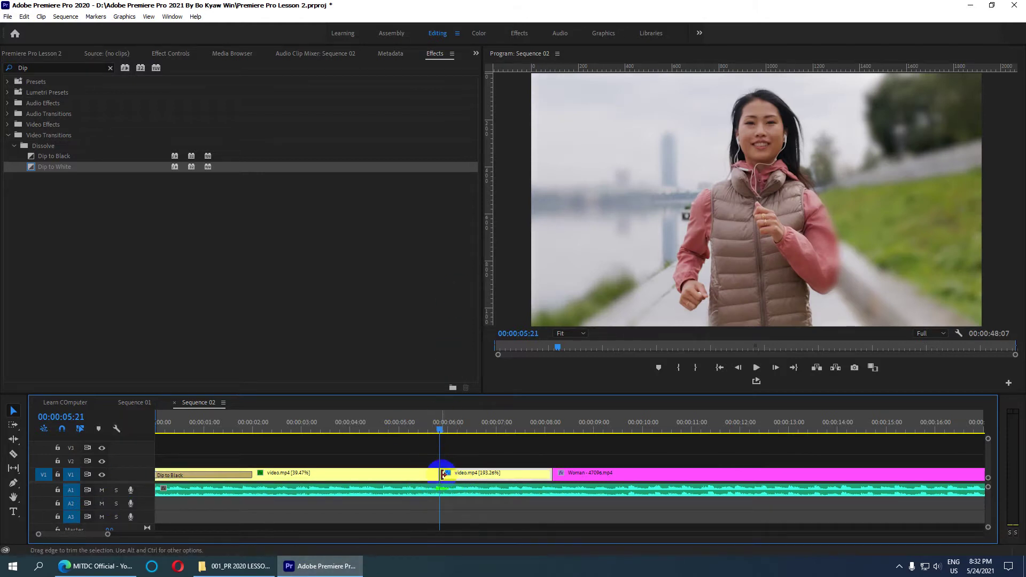
pyautogui.click(445, 474)
pyautogui.click(439, 439)
pyautogui.moveTo(439, 435); pyautogui.dragTo(448, 434)
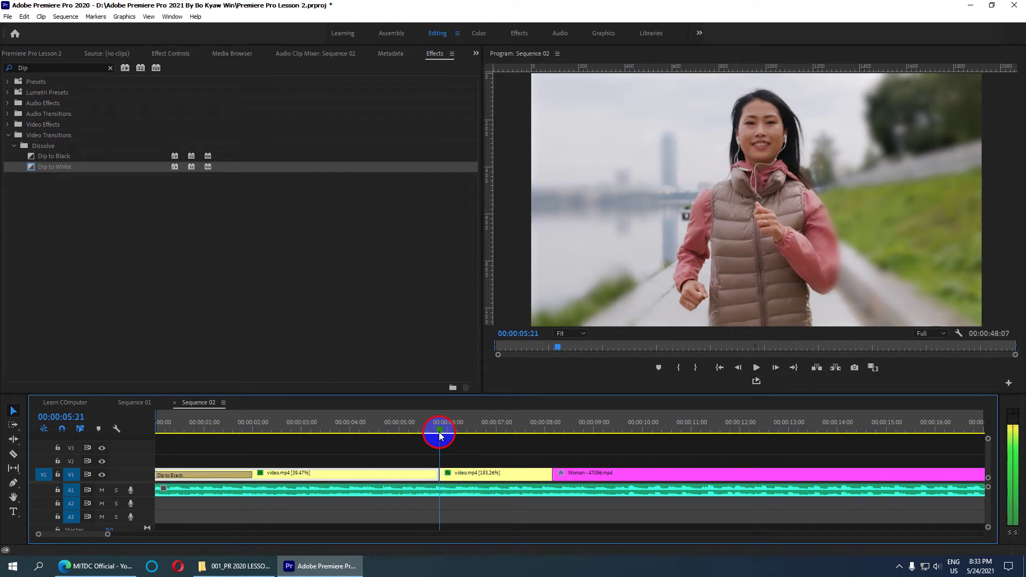
pyautogui.moveTo(447, 434); pyautogui.dragTo(440, 434)
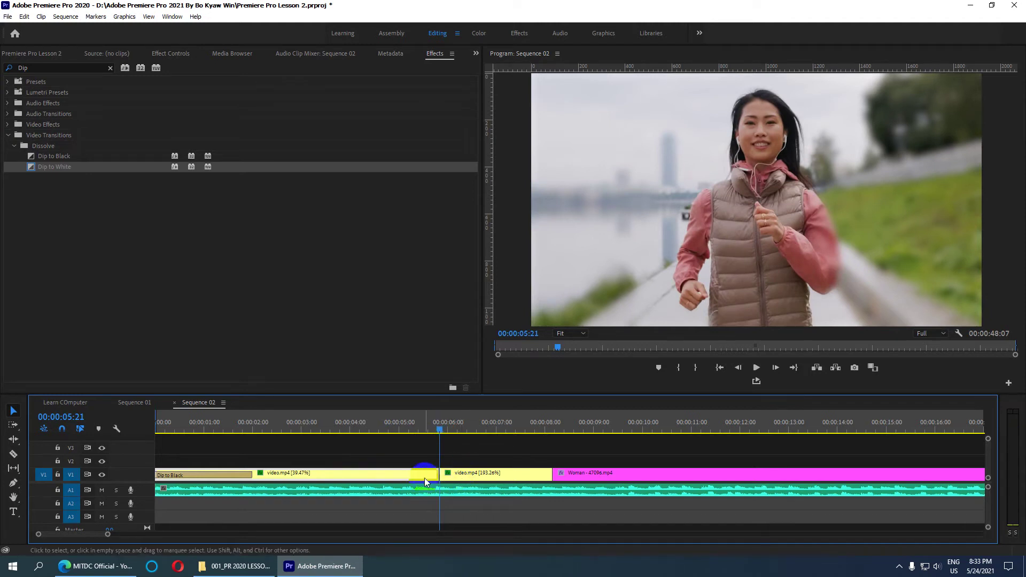
pyautogui.click(441, 470)
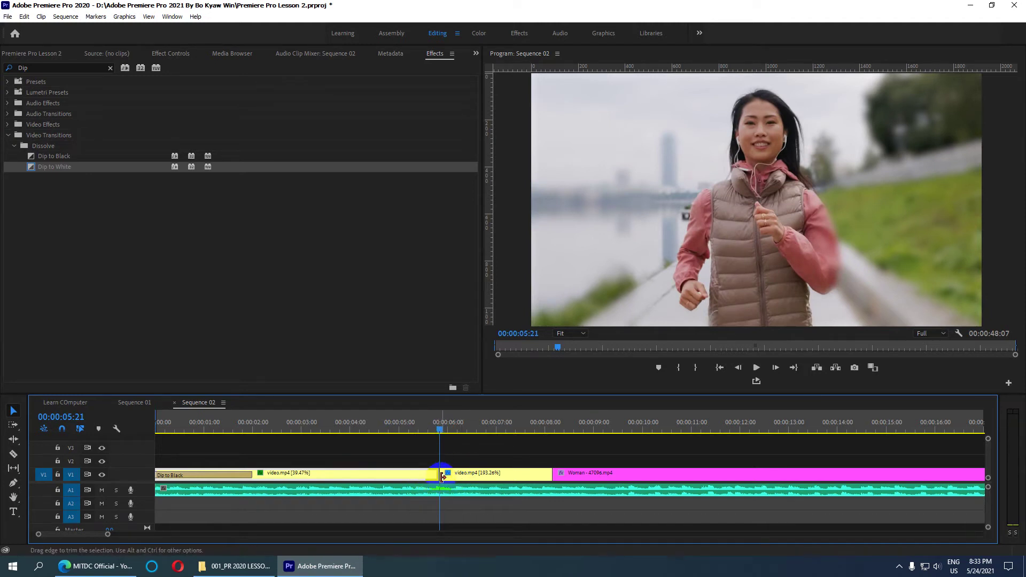
# - Pick Dip to White and return the playhead to the 00:00:05:21 cut
pyautogui.click(66, 157)
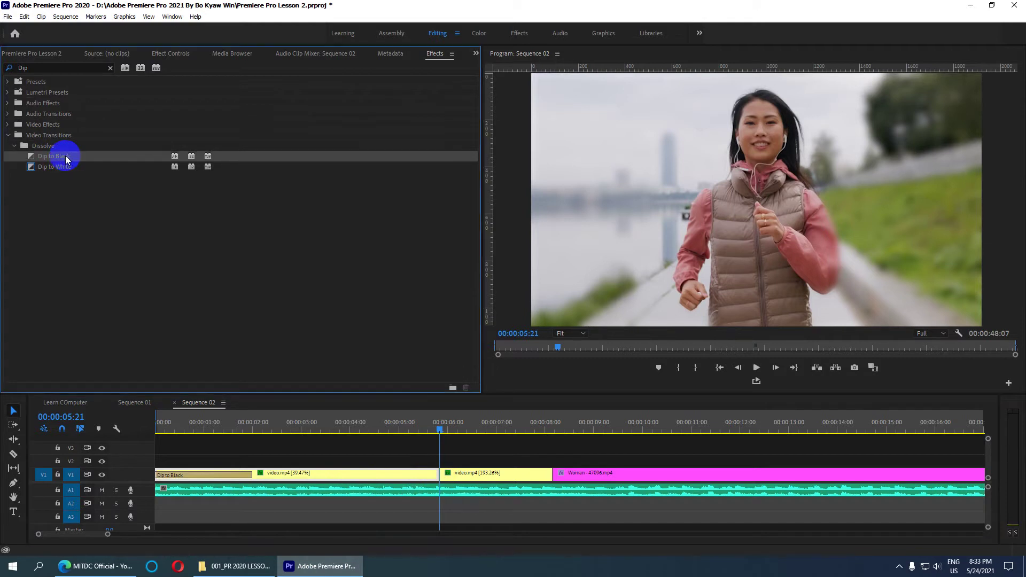
pyautogui.click(60, 167)
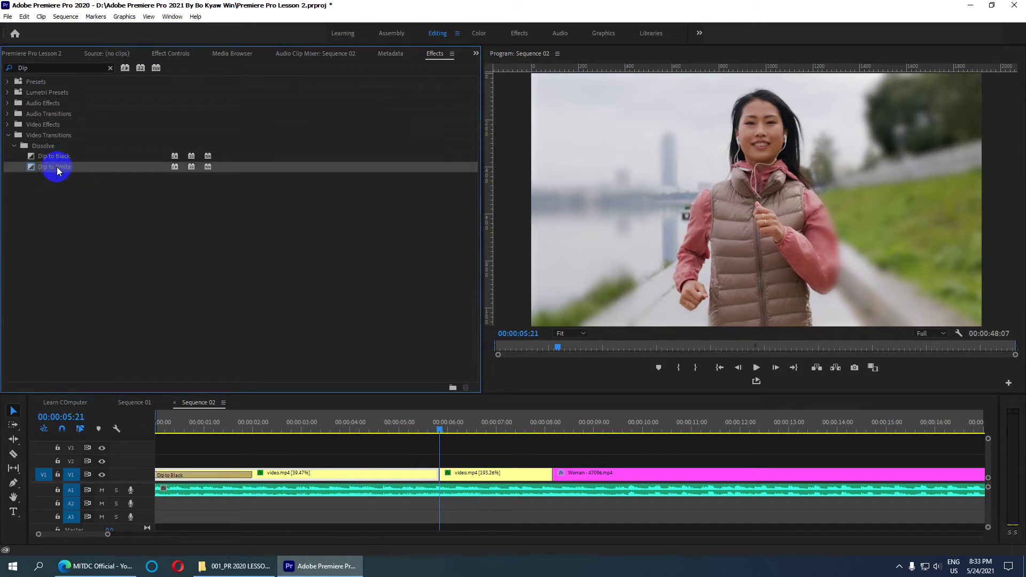
pyautogui.click(439, 429)
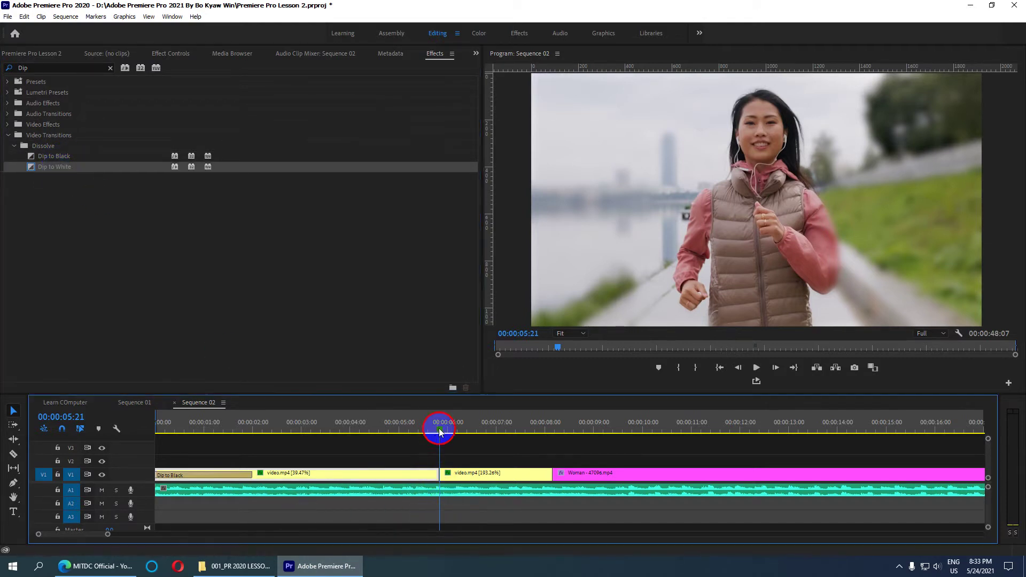
pyautogui.press('Home')
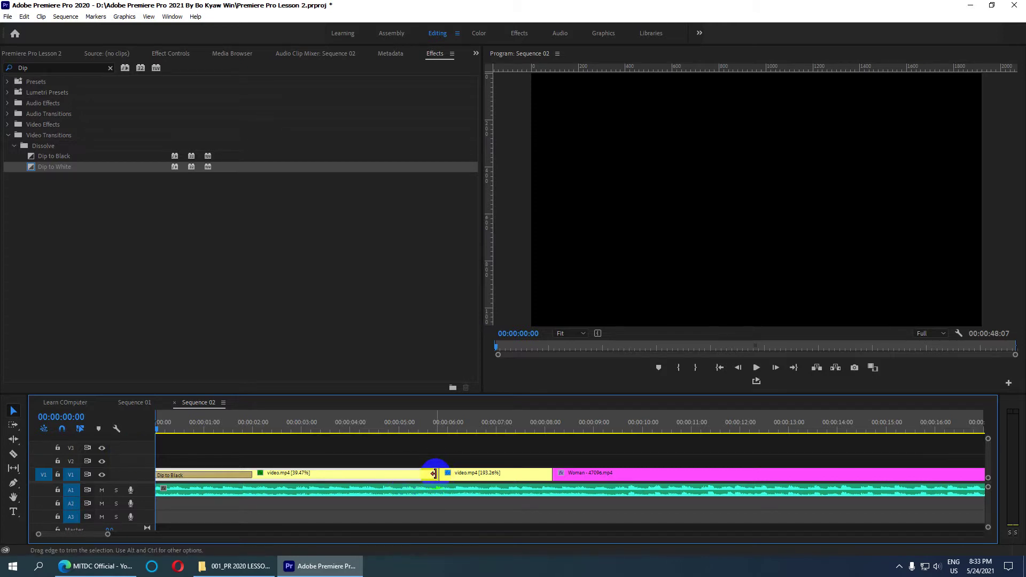
pyautogui.press('Down')
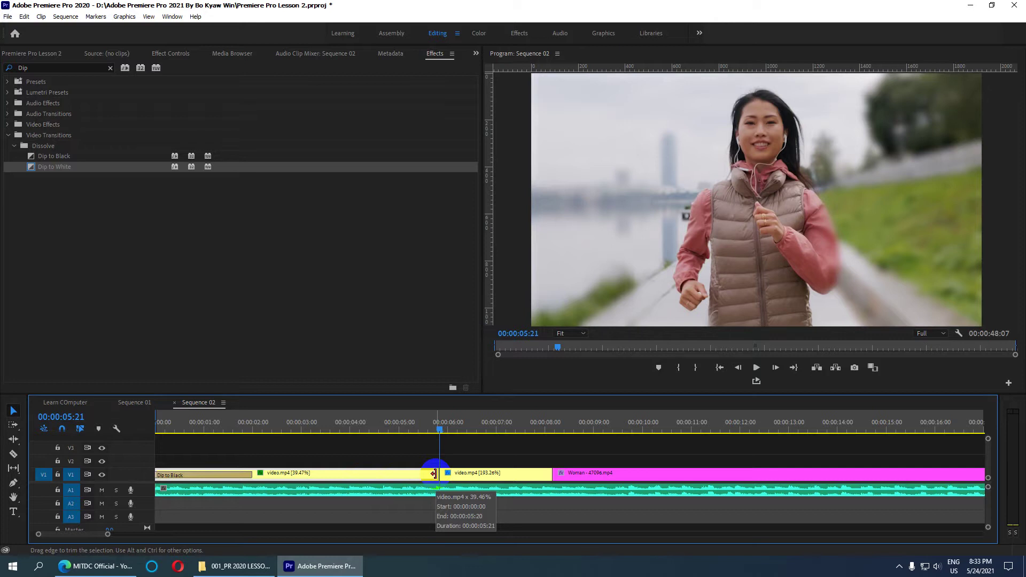
# - Place Dip to White on the cut and scrub through the transition
pyautogui.click(110, 164)
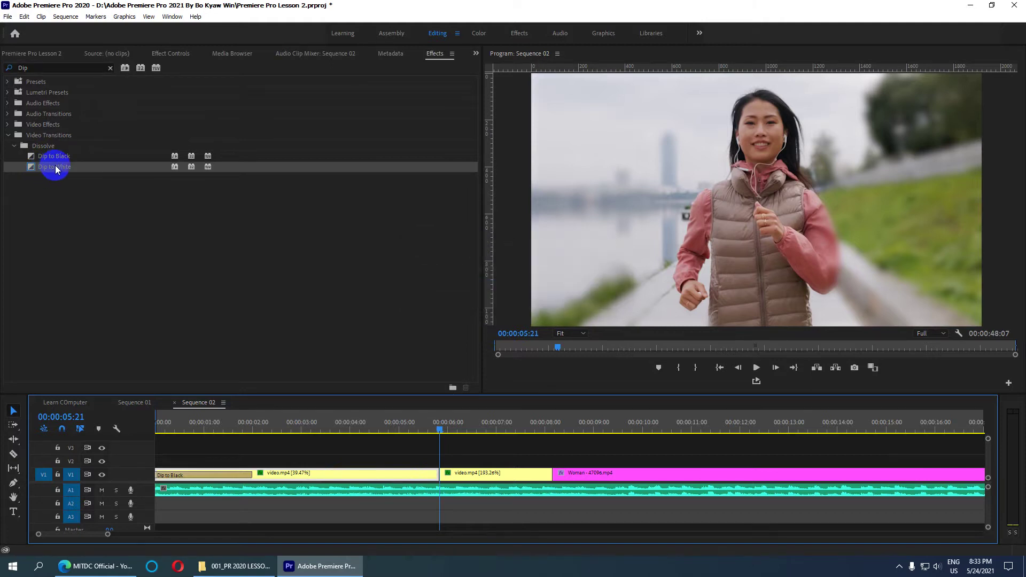
pyautogui.moveTo(61, 166); pyautogui.dragTo(436, 474)
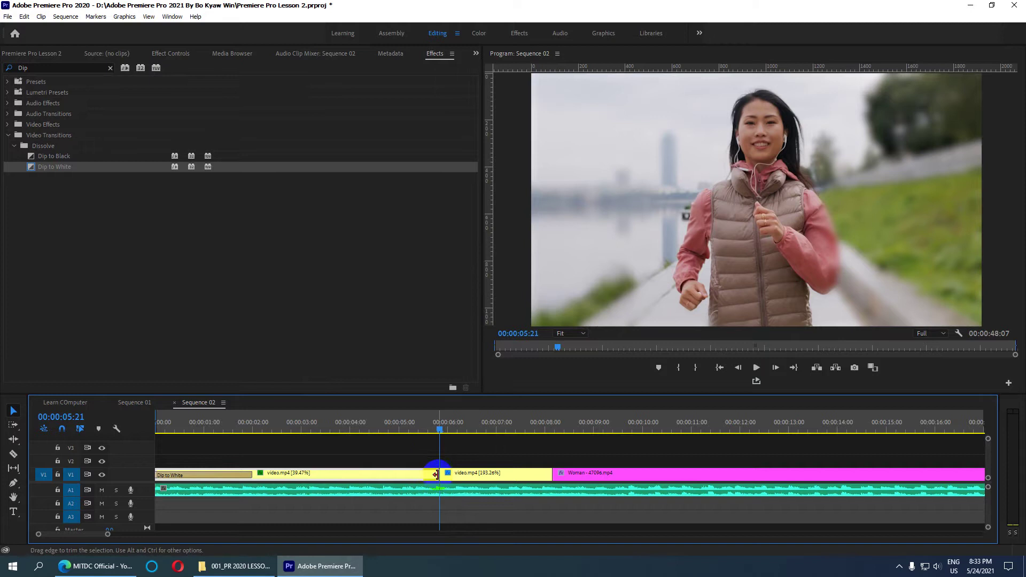
pyautogui.moveTo(438, 475)
pyautogui.mouseDown()
pyautogui.moveTo(441, 492)
pyautogui.moveTo(438, 475)
pyautogui.mouseUp()
pyautogui.click(440, 432)
pyautogui.moveTo(440, 432)
pyautogui.mouseDown()
pyautogui.moveTo(415, 433)
pyautogui.moveTo(475, 434)
pyautogui.moveTo(412, 440)
pyautogui.moveTo(447, 438)
pyautogui.moveTo(413, 440)
pyautogui.moveTo(434, 447)
pyautogui.mouseUp()
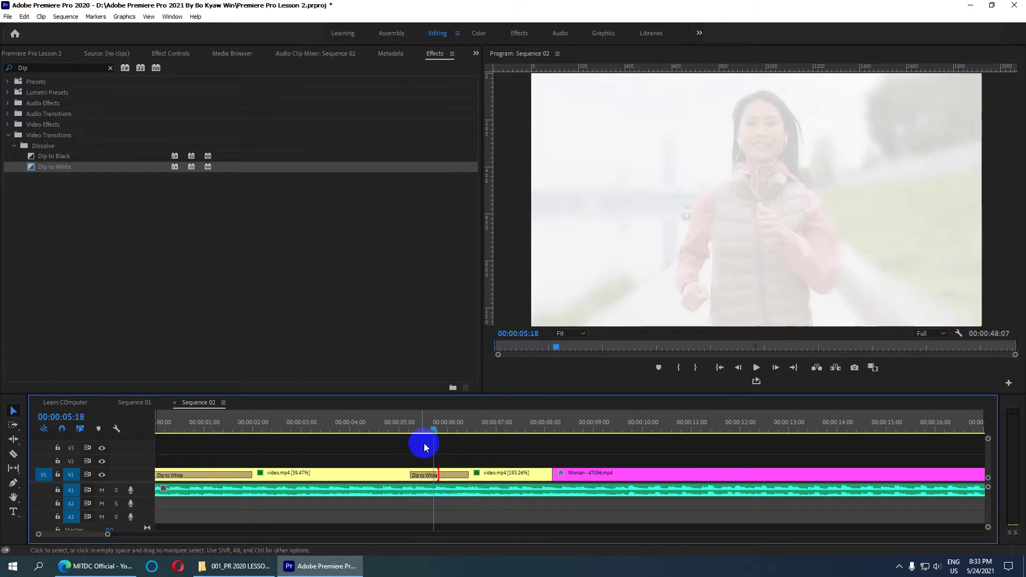
pyautogui.click(180, 443)
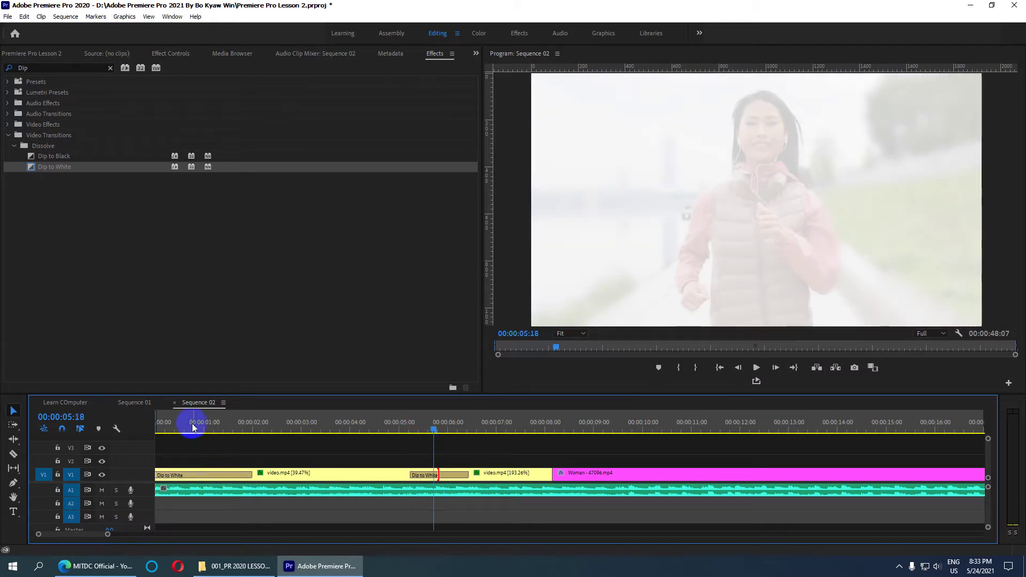
pyautogui.click(191, 476)
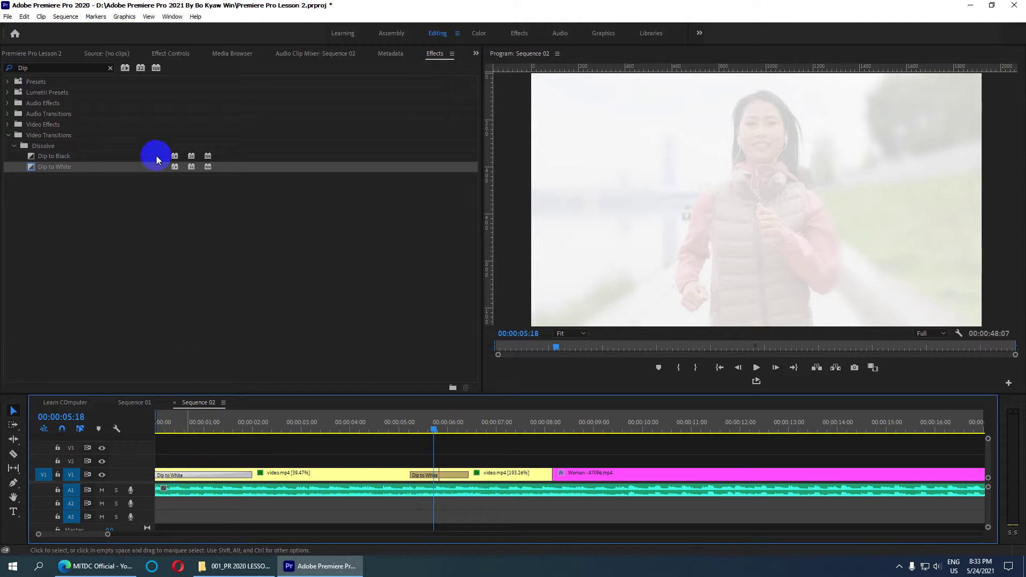
pyautogui.click(49, 156)
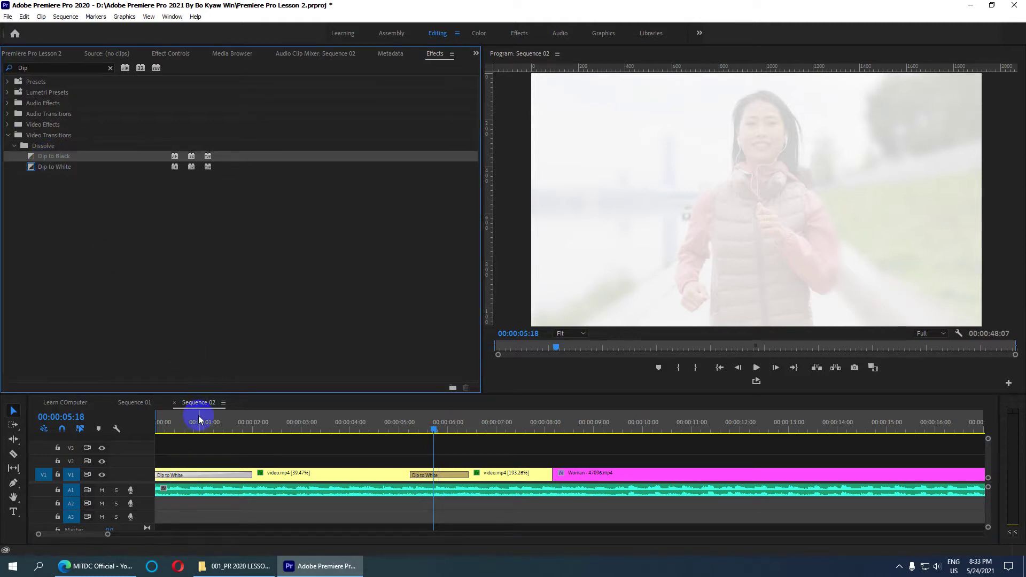
pyautogui.click(168, 475)
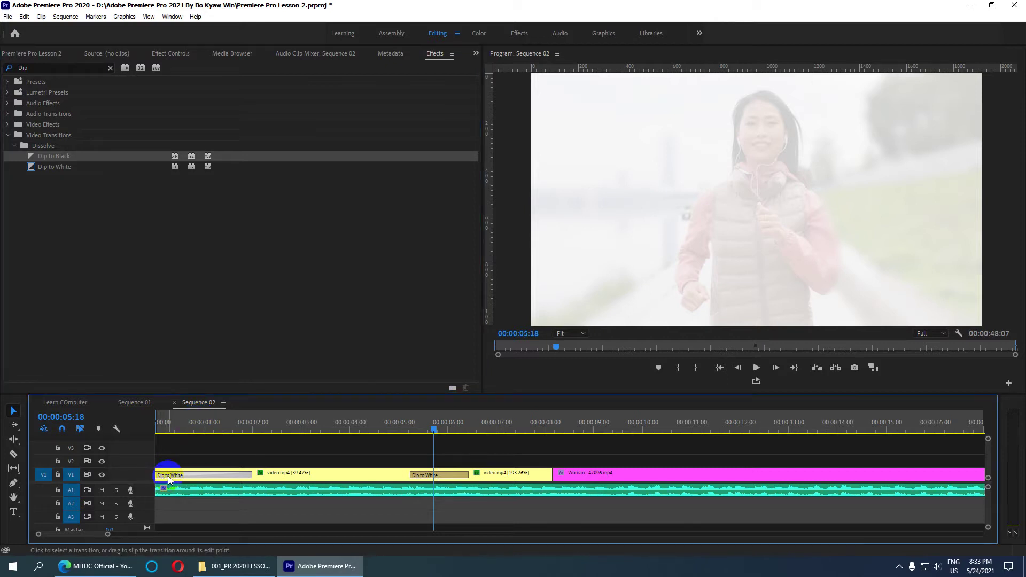
pyautogui.moveTo(44, 156); pyautogui.dragTo(155, 475)
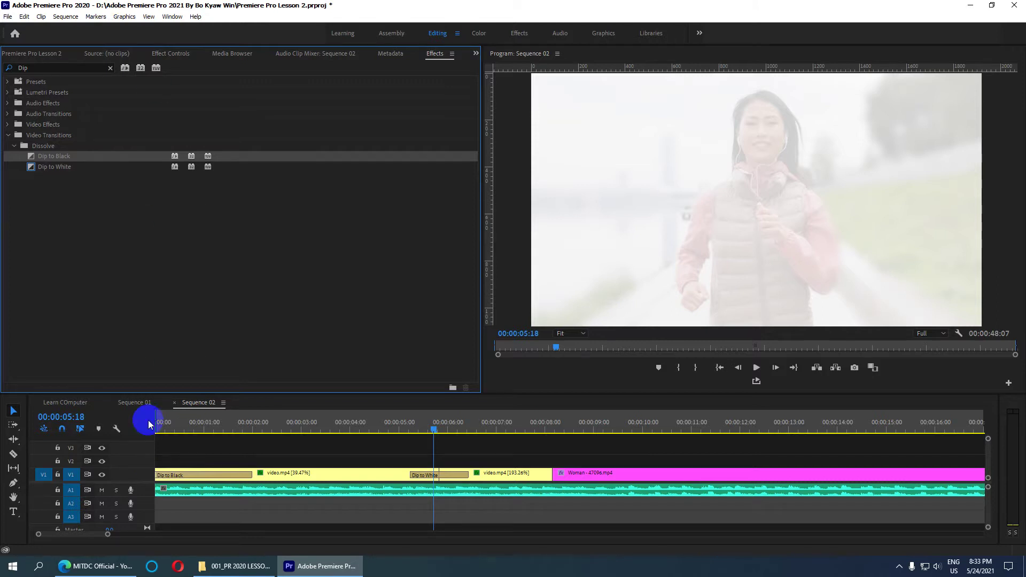
pyautogui.click(186, 475)
pyautogui.click(449, 478)
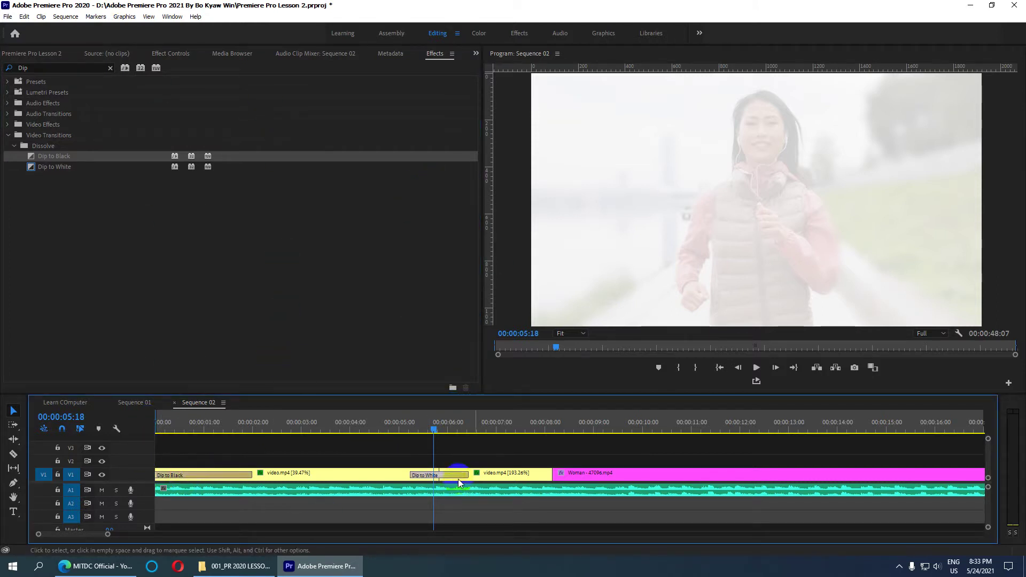
pyautogui.click(492, 378)
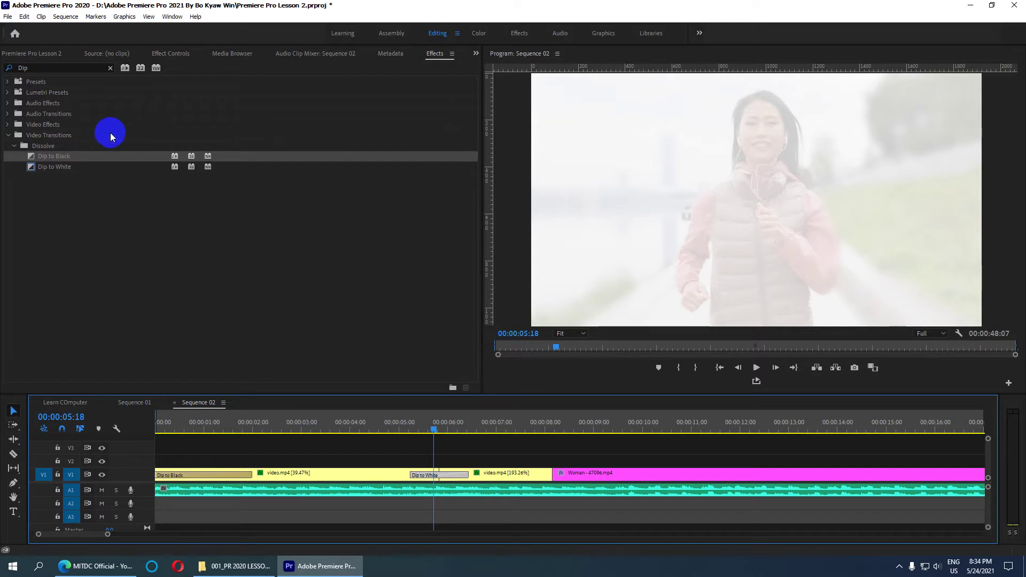
pyautogui.click(435, 427)
pyautogui.click(529, 519)
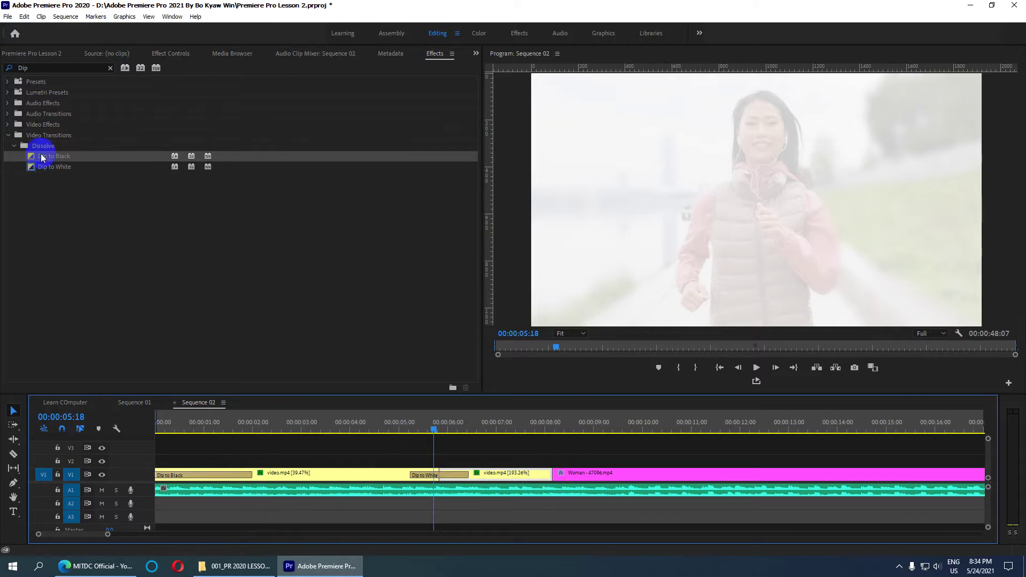
# - Search 'Dire', drop Directional Blur on the video.mp4 [193.26%] clip, and scrub to 00:00:07:23
pyautogui.click(46, 68)
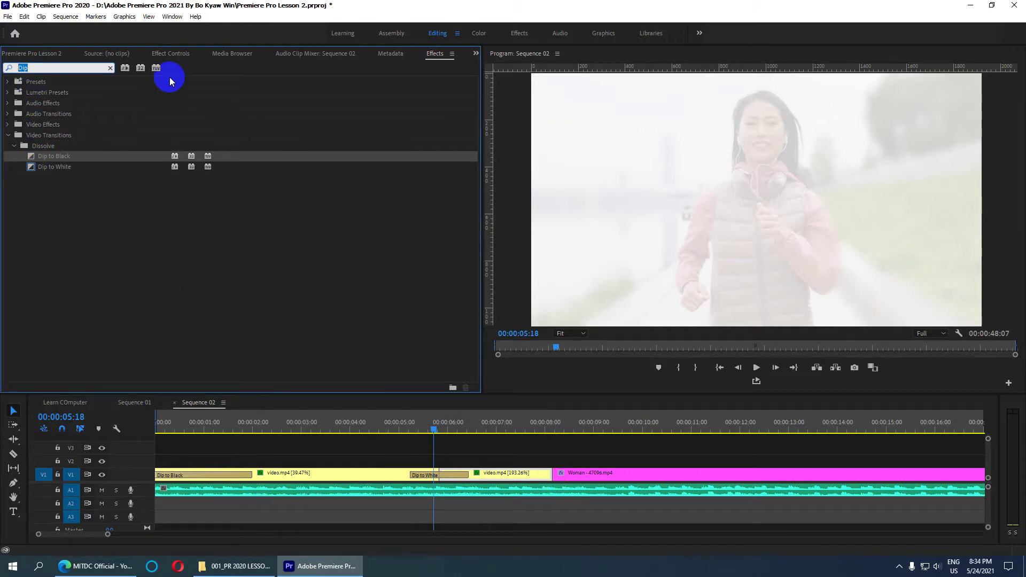
pyautogui.write('Direc')
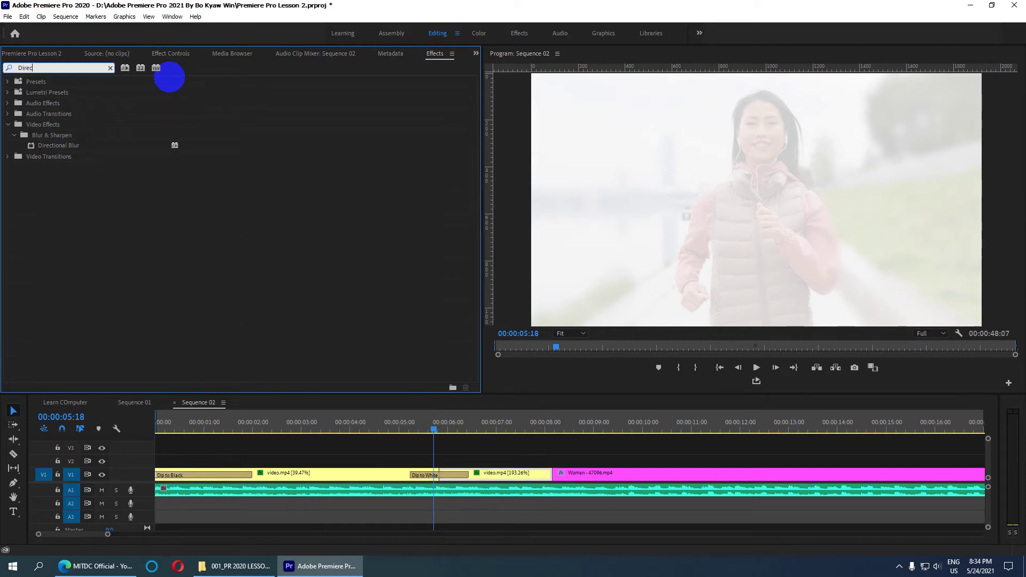
pyautogui.click(63, 147)
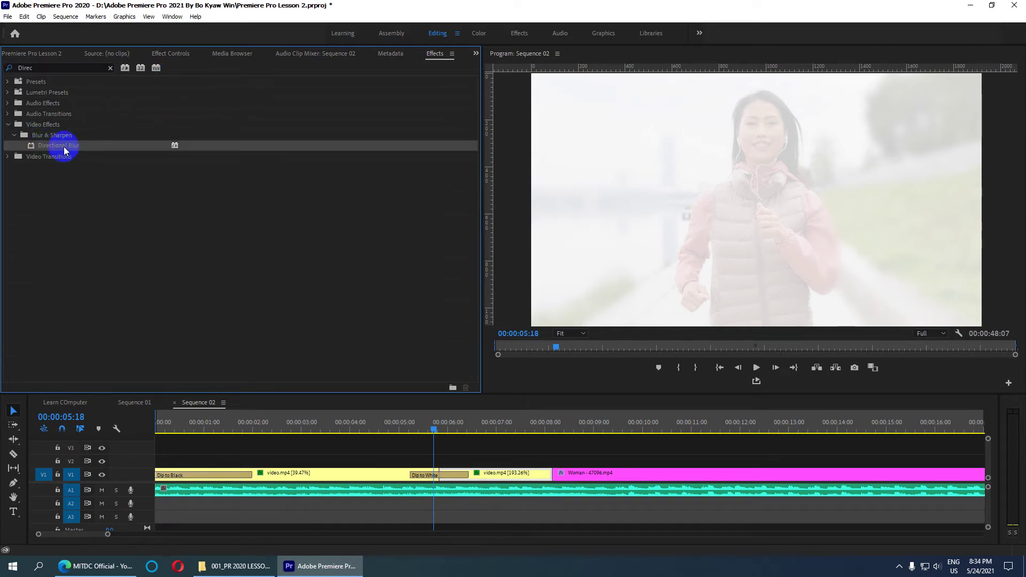
pyautogui.moveTo(64, 149); pyautogui.dragTo(541, 477)
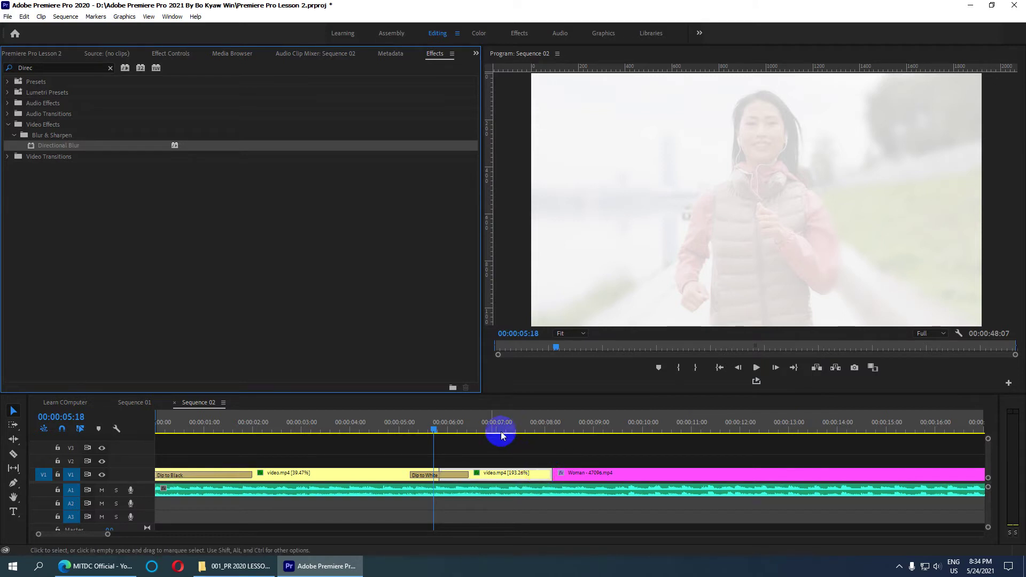
pyautogui.click(460, 430)
pyautogui.moveTo(460, 431); pyautogui.dragTo(546, 431)
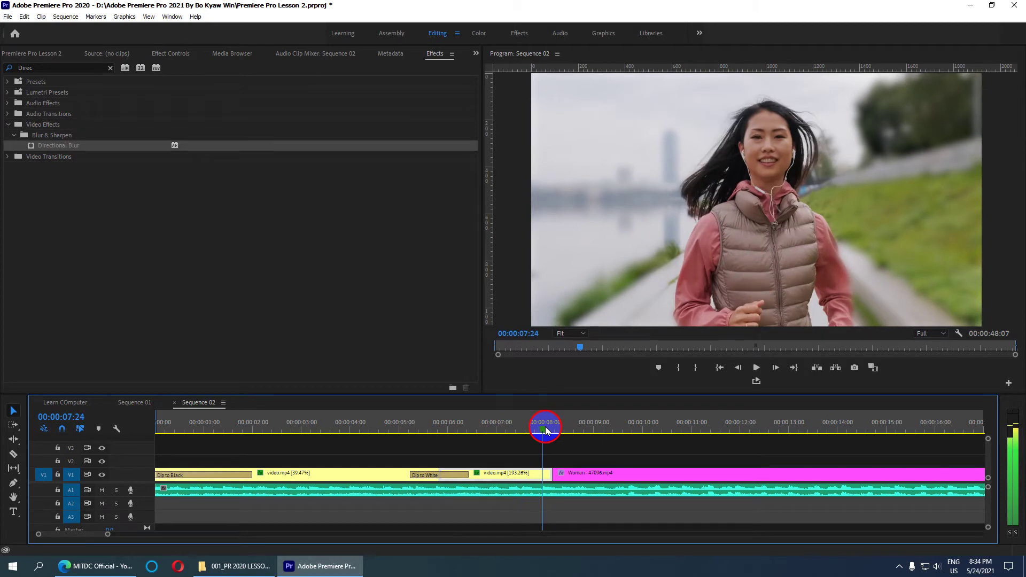
# - Apply Directional Blur to the Woman clip as well
pyautogui.click(180, 55)
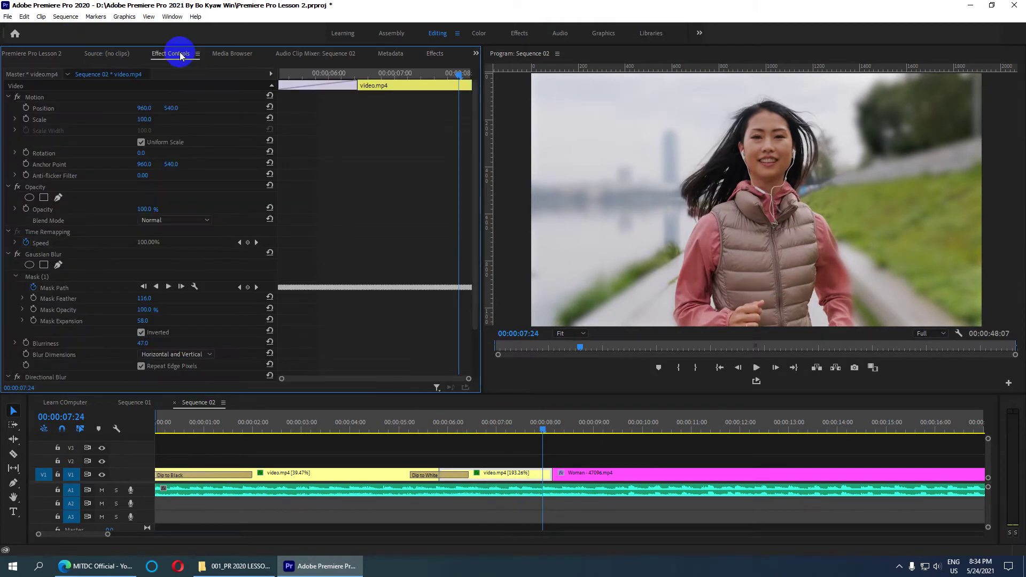
pyautogui.scroll(-2, 134, 260)
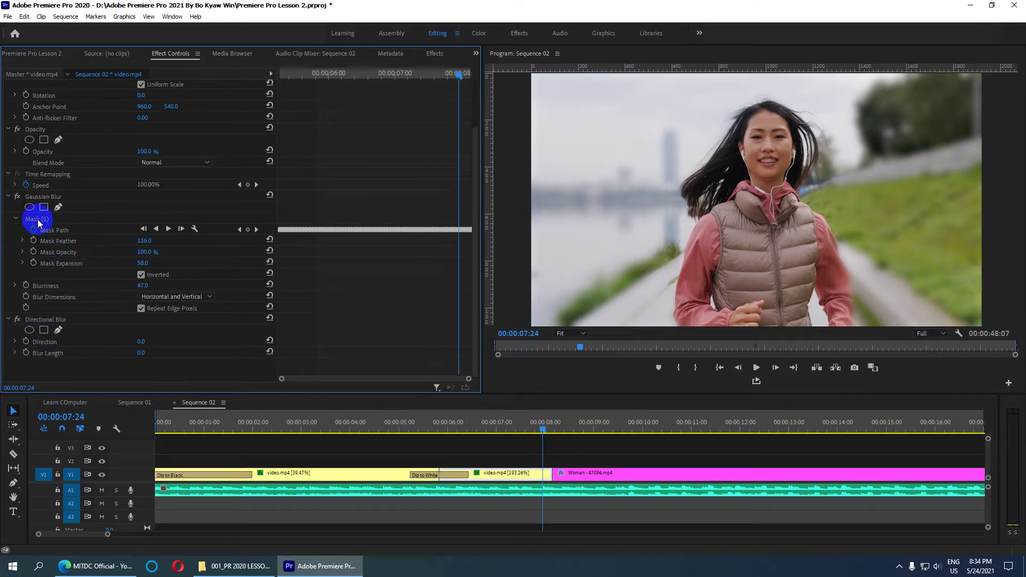
pyautogui.click(522, 471)
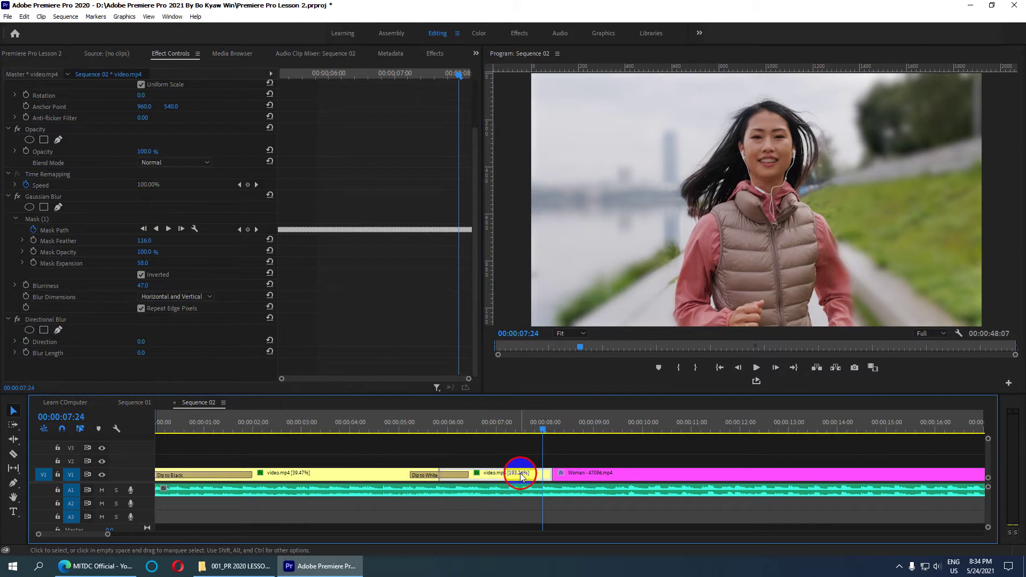
pyautogui.click(579, 475)
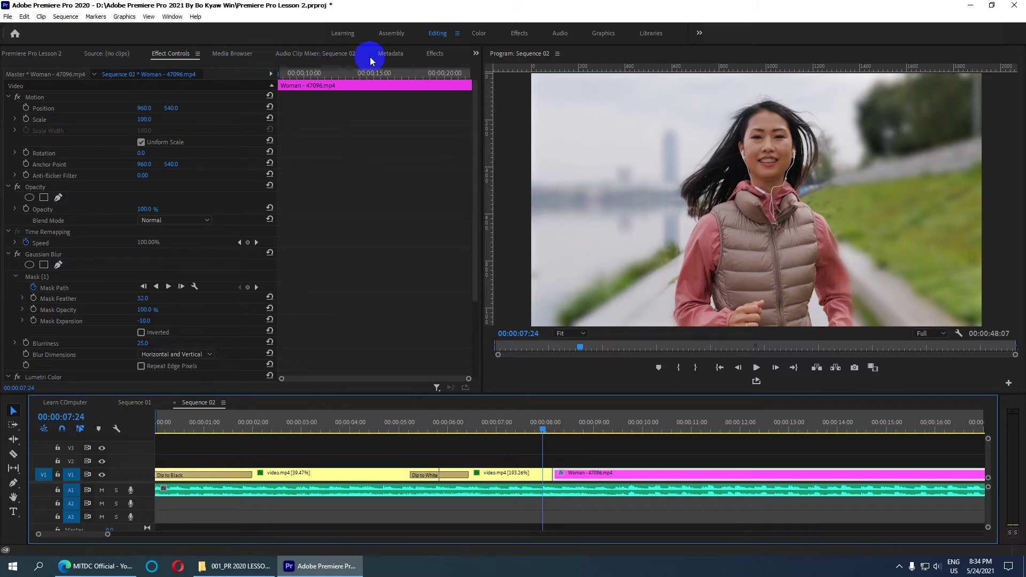
pyautogui.click(434, 54)
pyautogui.write('Direc')
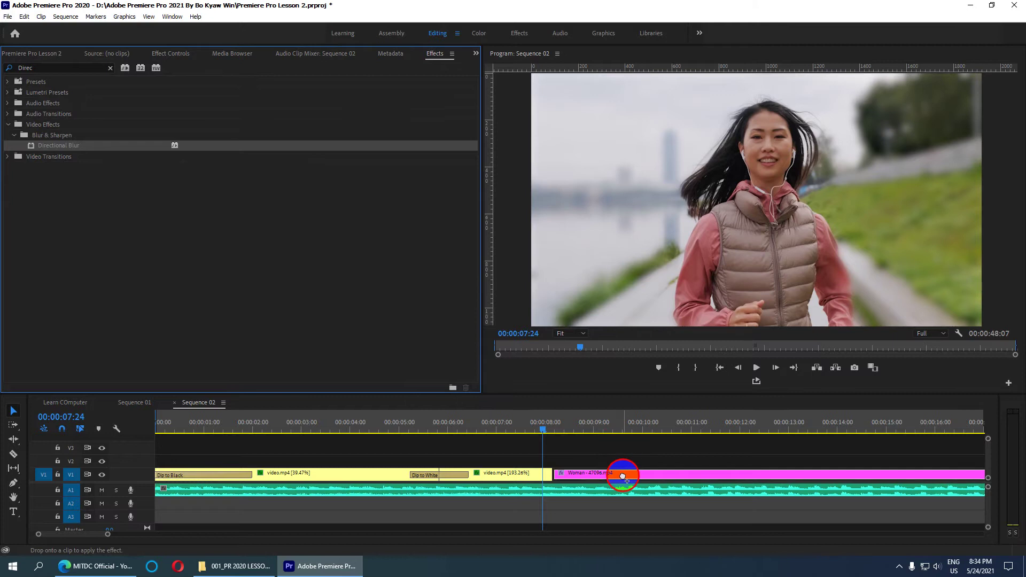
pyautogui.moveTo(55, 148); pyautogui.dragTo(623, 470)
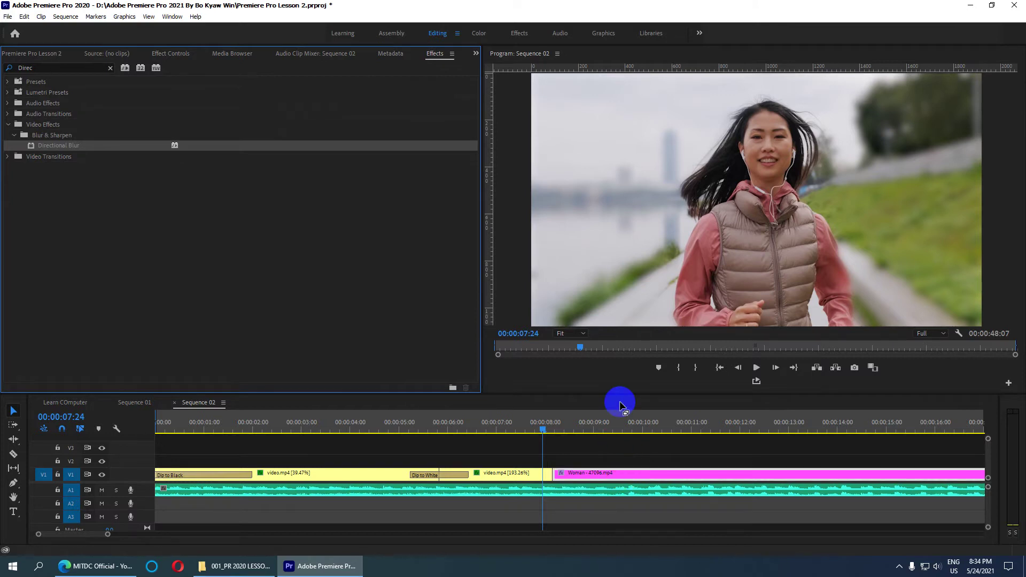
# - Add a marker at 00:00:07:23 with the video.mp4 [193.26%] clip selected
pyautogui.click(540, 430)
pyautogui.click(536, 479)
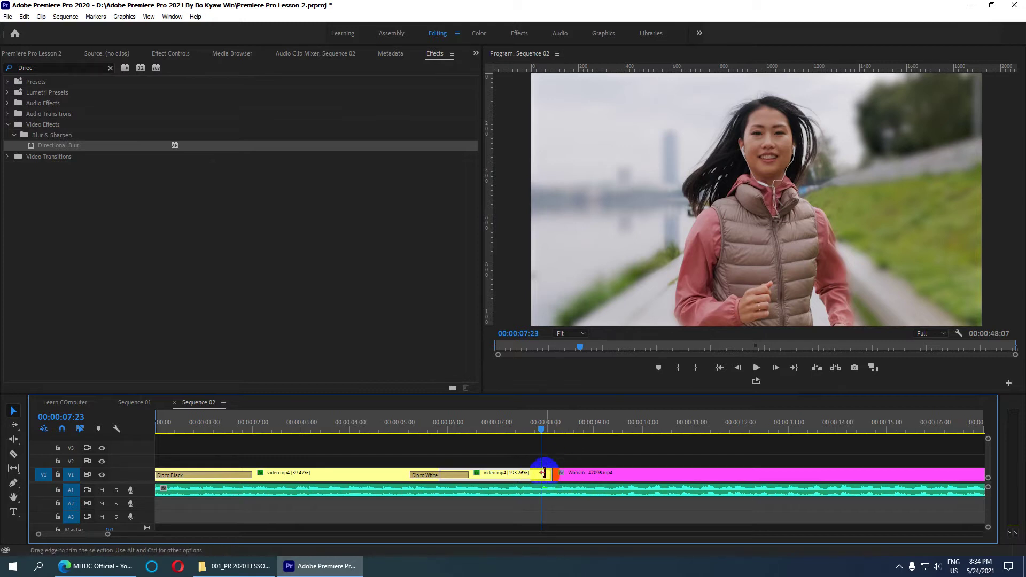
pyautogui.click(569, 476)
pyautogui.click(528, 489)
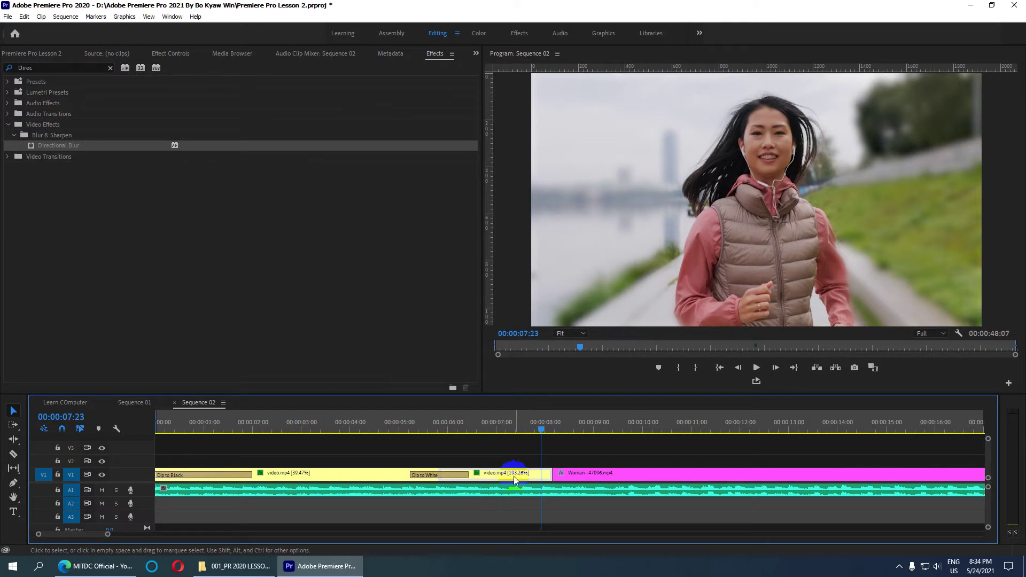
pyautogui.press('m')
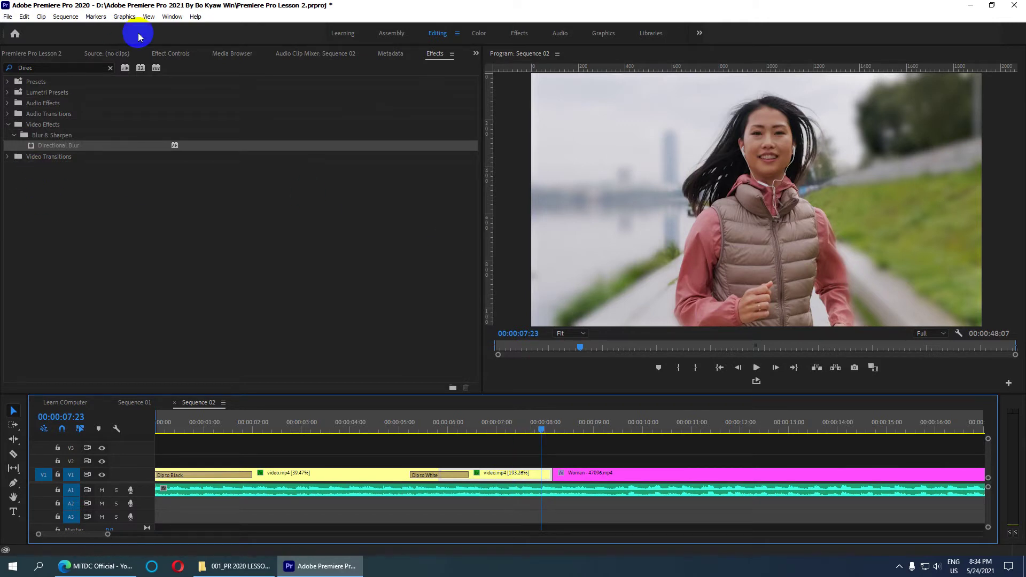
pyautogui.click(170, 53)
pyautogui.scroll(-2, 117, 267)
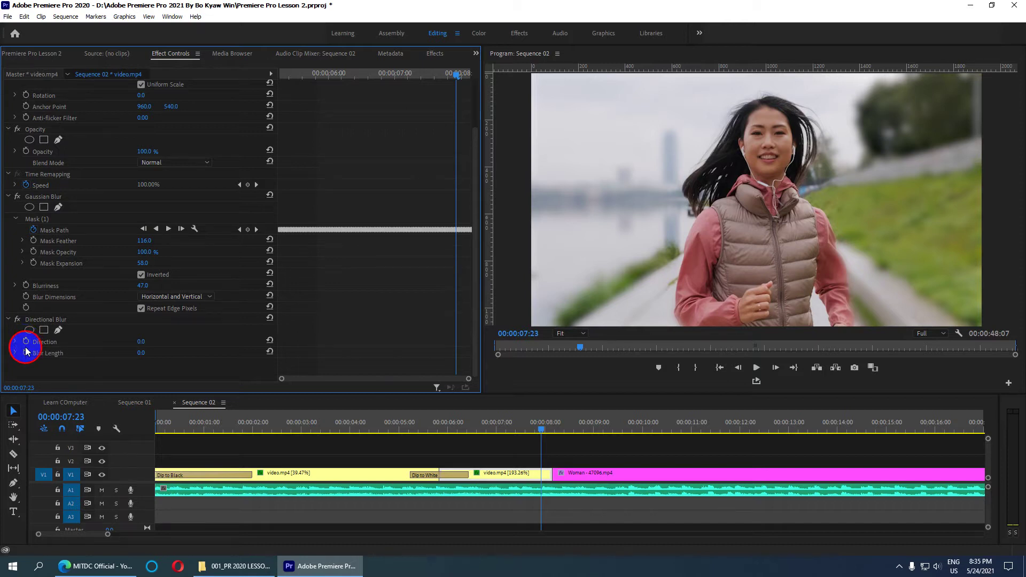
# - Keyframe Directional Blur Direction and Blur Length, entering Blur Length 20 at the 00:00:08:04 cut
pyautogui.click(26, 343)
pyautogui.click(26, 354)
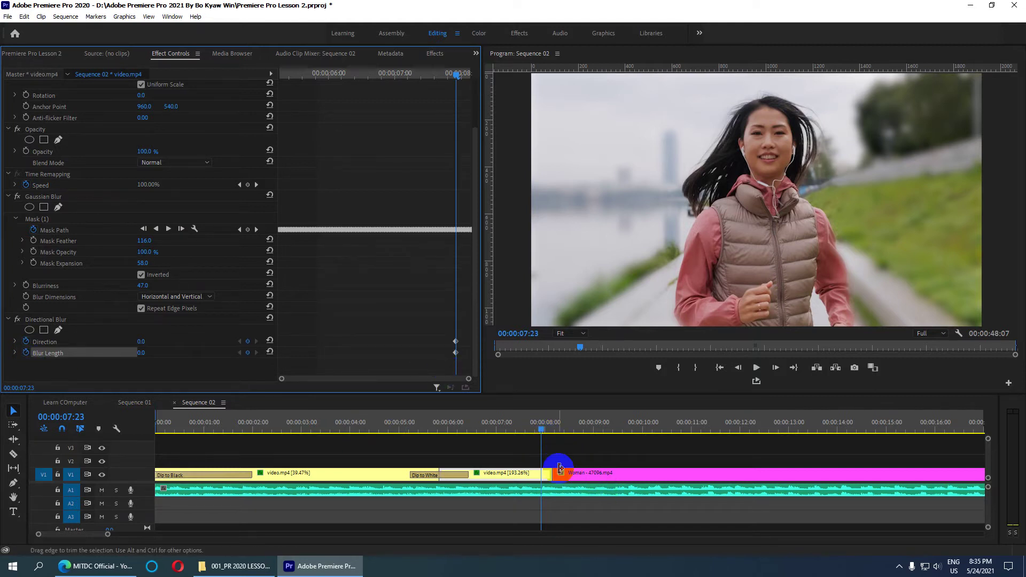
pyautogui.click(539, 477)
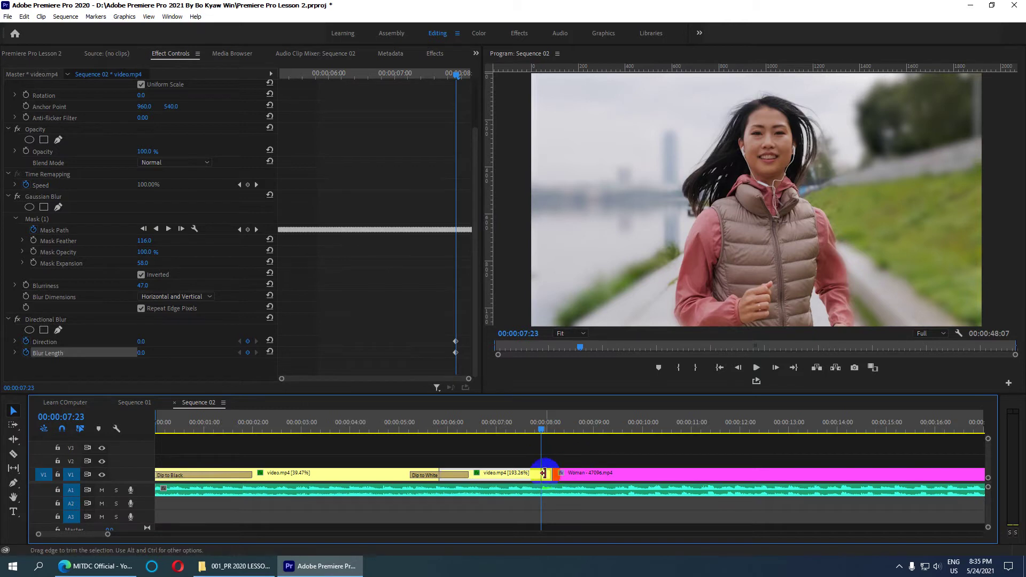
pyautogui.press('Down')
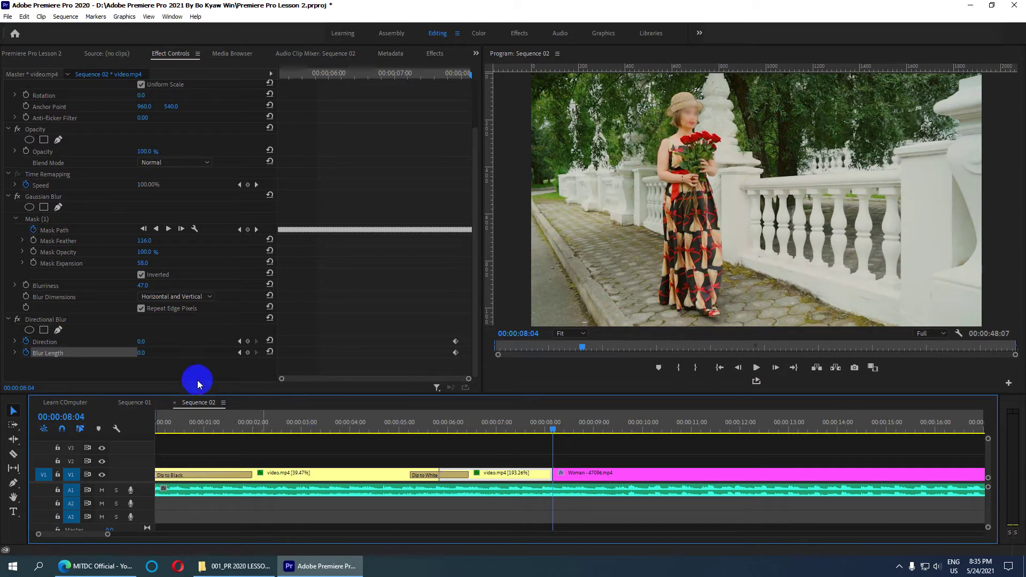
pyautogui.click(136, 343)
pyautogui.write('200')
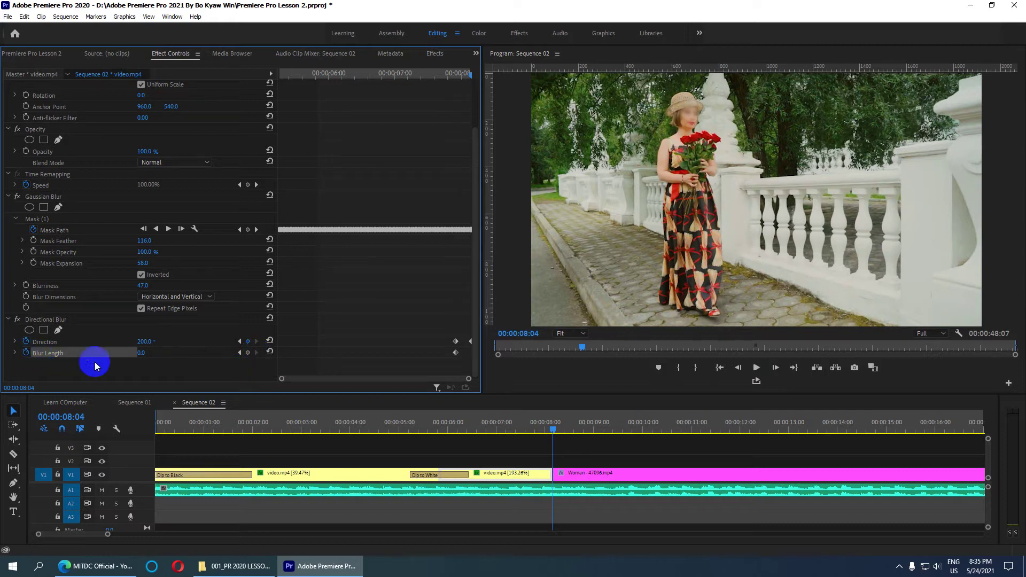
pyautogui.click(142, 354)
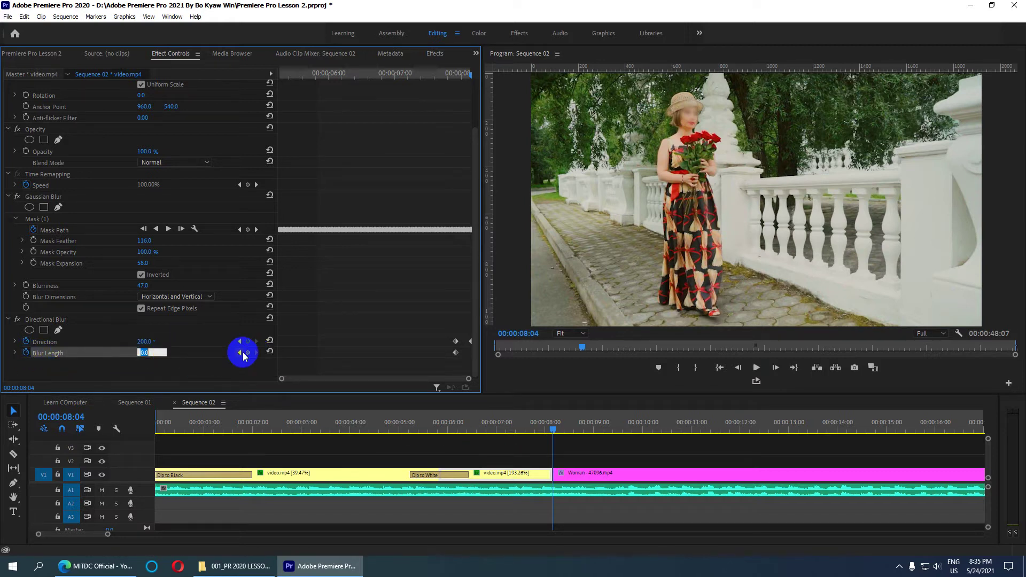
pyautogui.write('20')
pyautogui.press('Return')
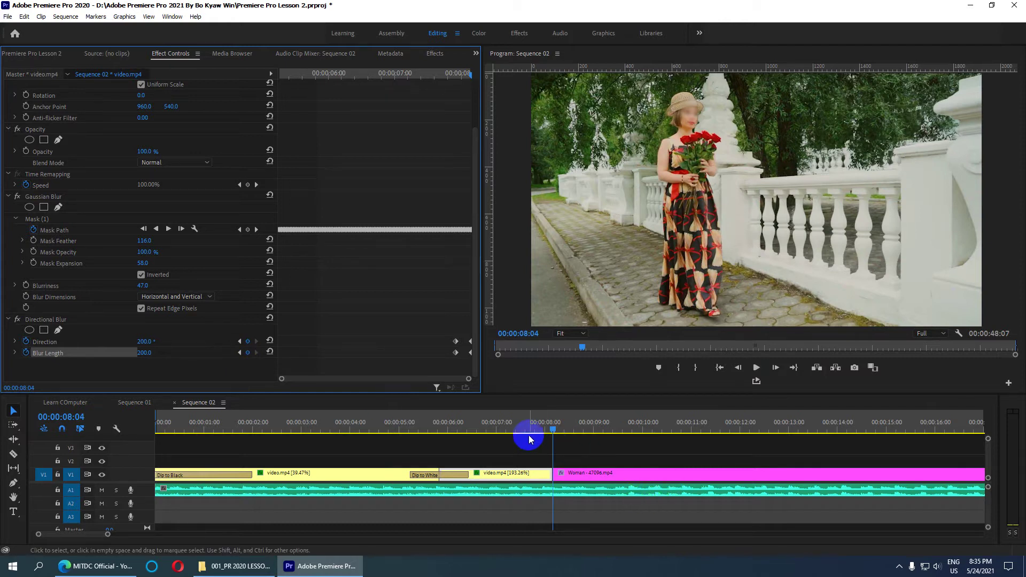
# - Play the whip through the cut and bring back the video.mp4 [193.26%] clip's effects
pyautogui.press('space')
pyautogui.press('space')
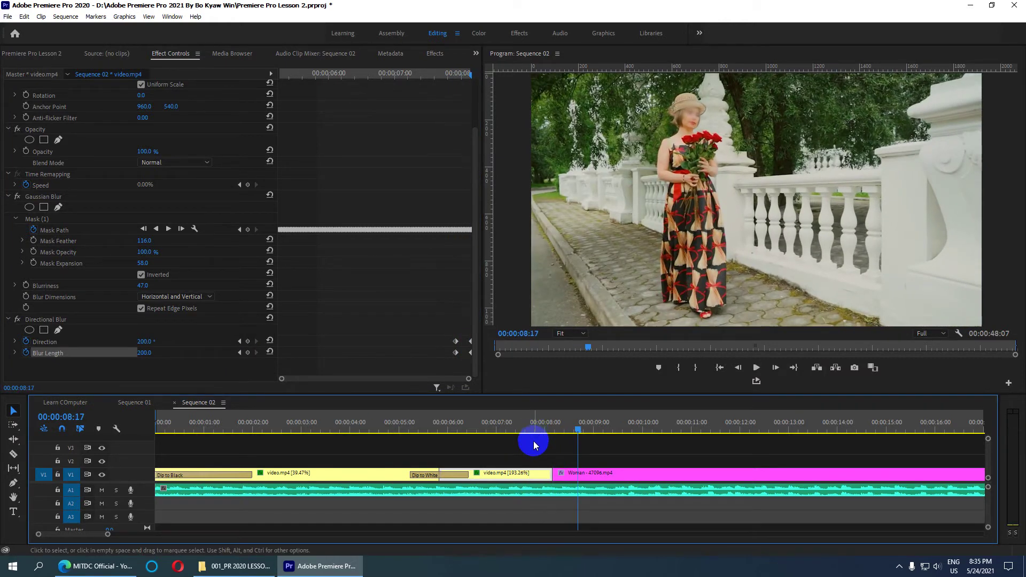
pyautogui.click(526, 428)
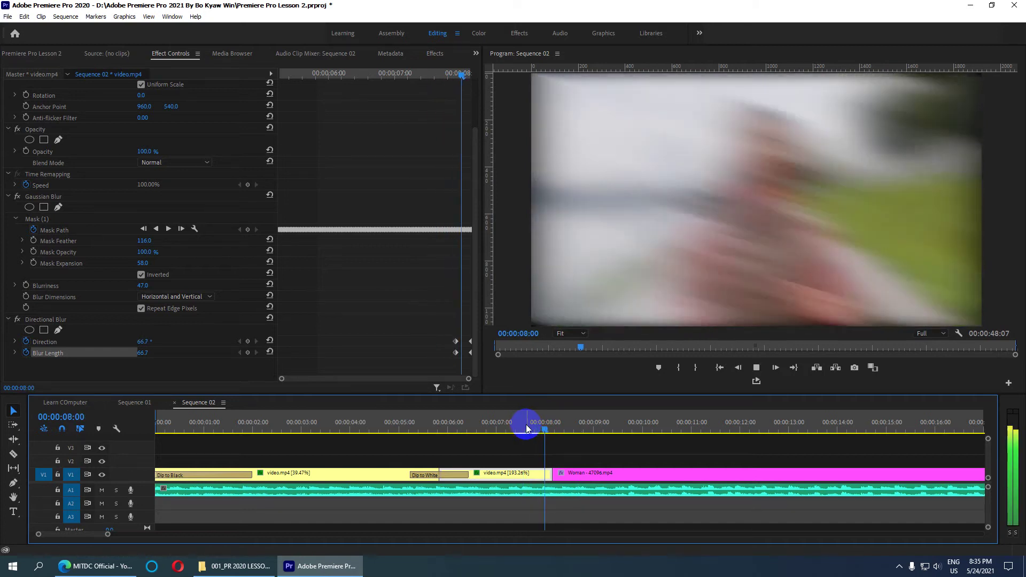
pyautogui.press('space')
pyautogui.click(544, 474)
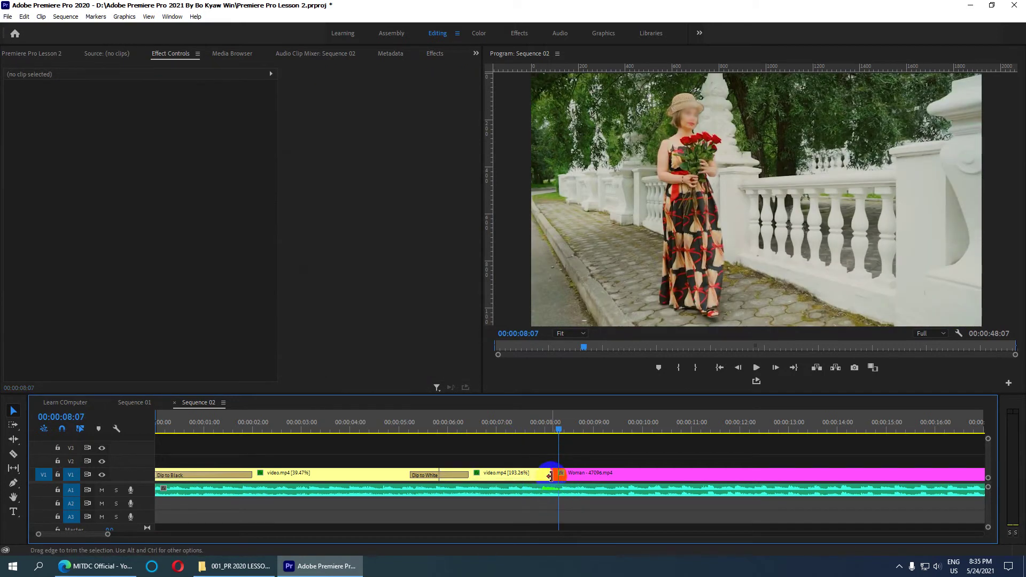
pyautogui.moveTo(558, 431); pyautogui.dragTo(537, 430)
pyautogui.click(540, 475)
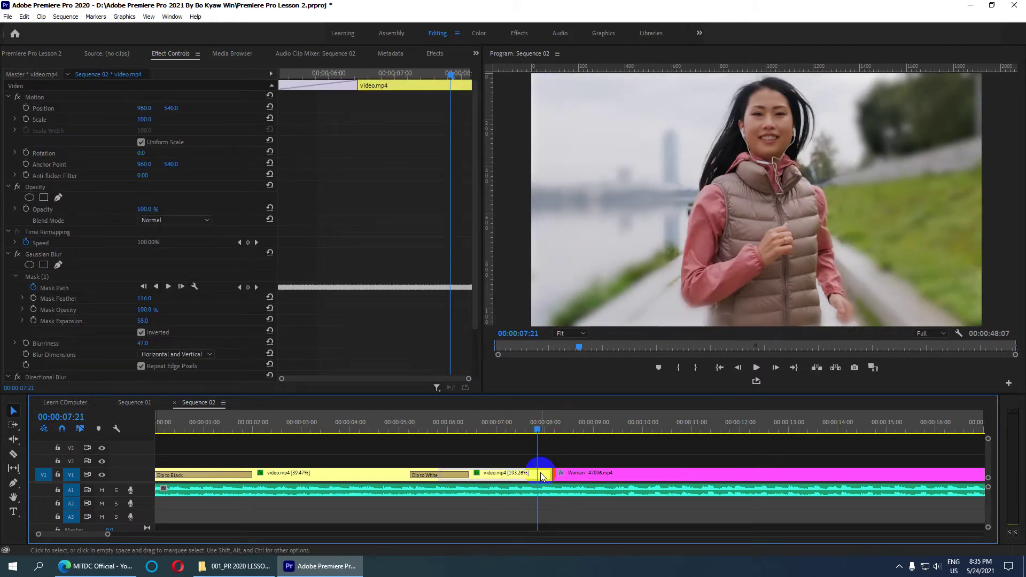
pyautogui.scroll(-2, 179, 287)
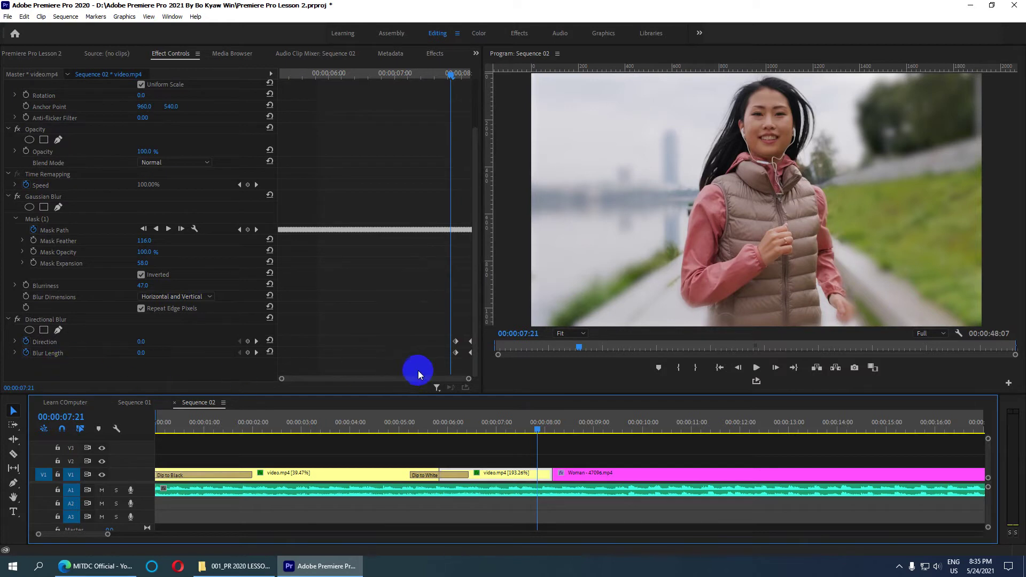
pyautogui.click(459, 384)
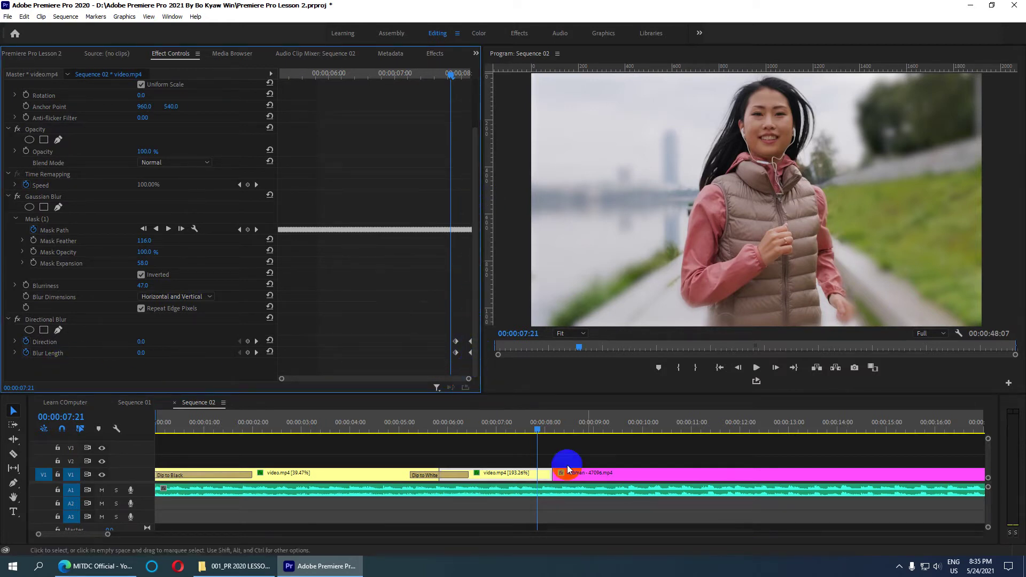
# - Shift the Directional Blur keyframes to about 00:00:07:15, preview, then delete the peak keyframes
pyautogui.moveTo(535, 436); pyautogui.dragTo(554, 432)
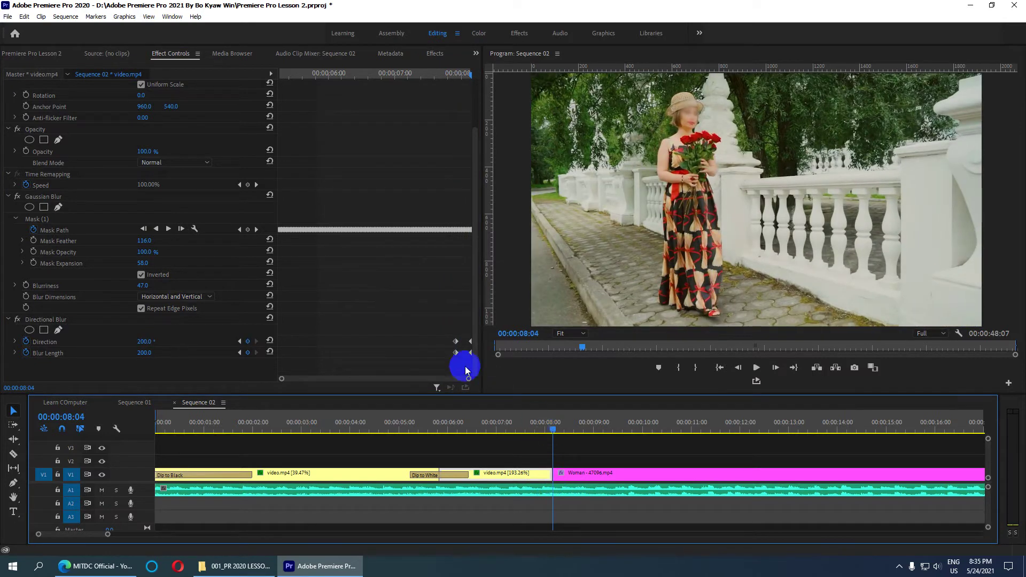
pyautogui.moveTo(446, 337); pyautogui.dragTo(471, 374)
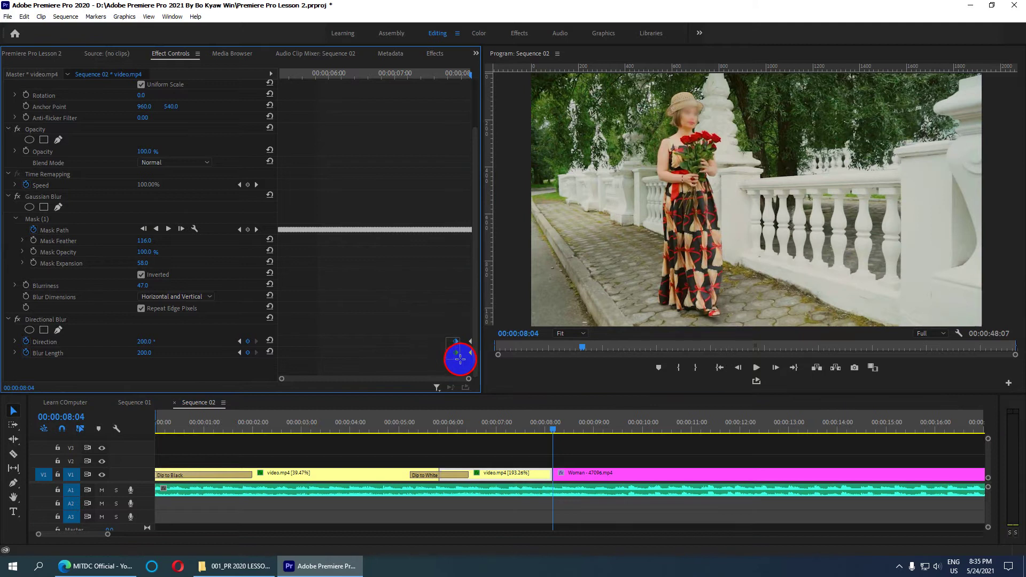
pyautogui.moveTo(456, 344); pyautogui.dragTo(400, 345)
pyautogui.click(504, 425)
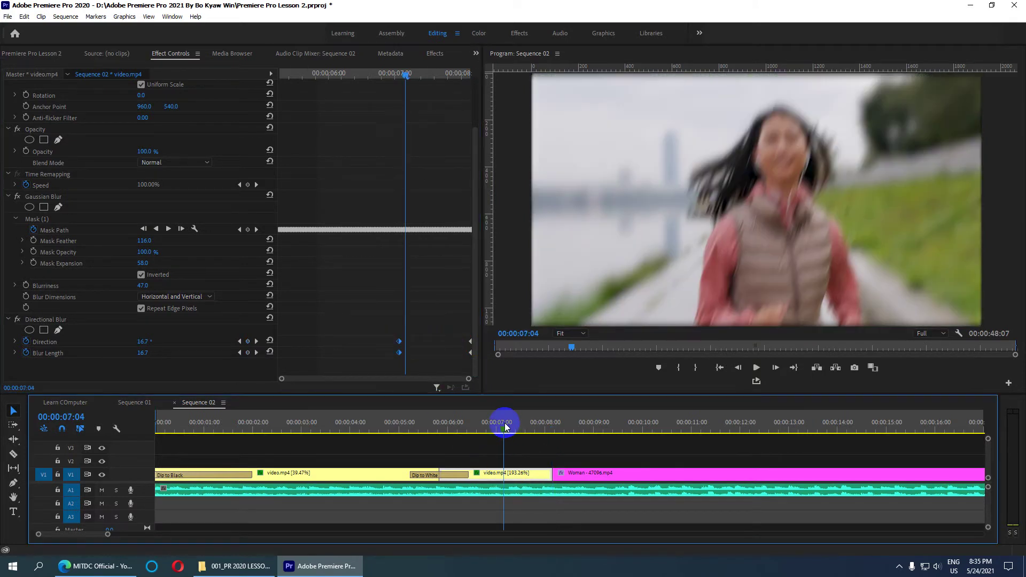
pyautogui.press('space')
pyautogui.press('space')
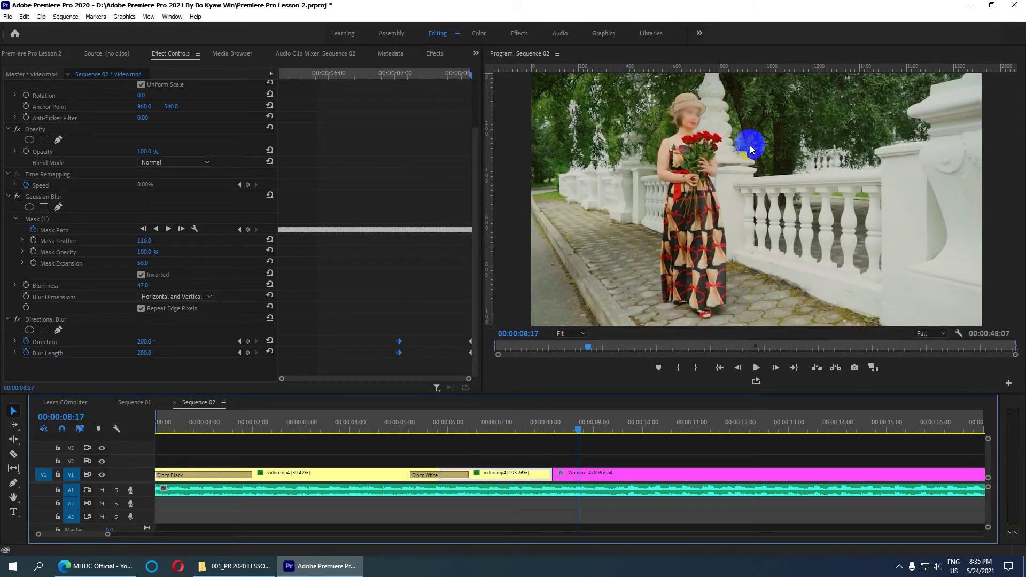
pyautogui.moveTo(579, 430)
pyautogui.mouseDown()
pyautogui.moveTo(491, 435)
pyautogui.moveTo(505, 434)
pyautogui.mouseUp()
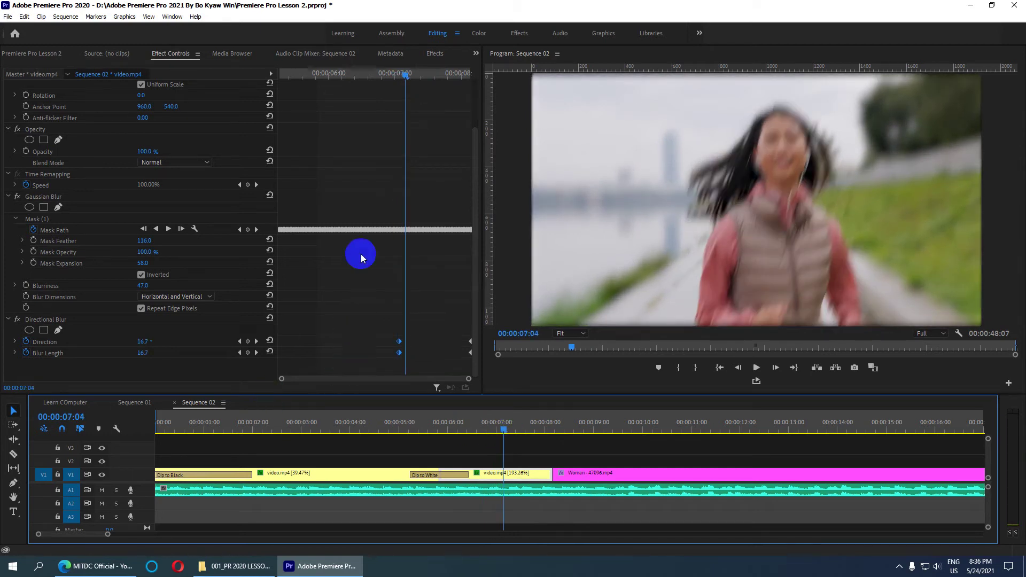
pyautogui.moveTo(399, 79)
pyautogui.mouseDown()
pyautogui.moveTo(408, 77)
pyautogui.moveTo(377, 81)
pyautogui.moveTo(458, 91)
pyautogui.mouseUp()
pyautogui.moveTo(448, 332); pyautogui.dragTo(486, 364)
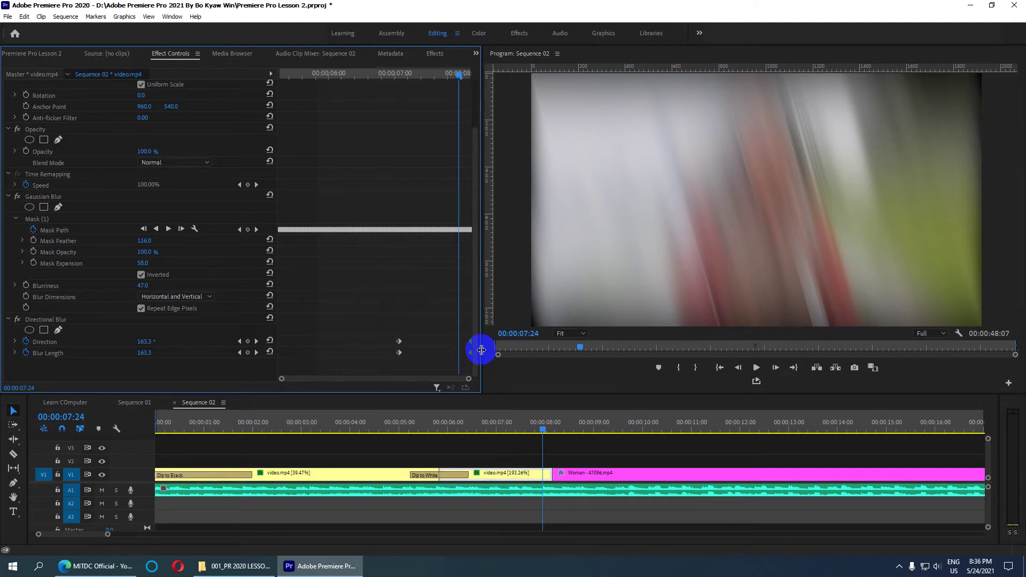
pyautogui.press('Delete')
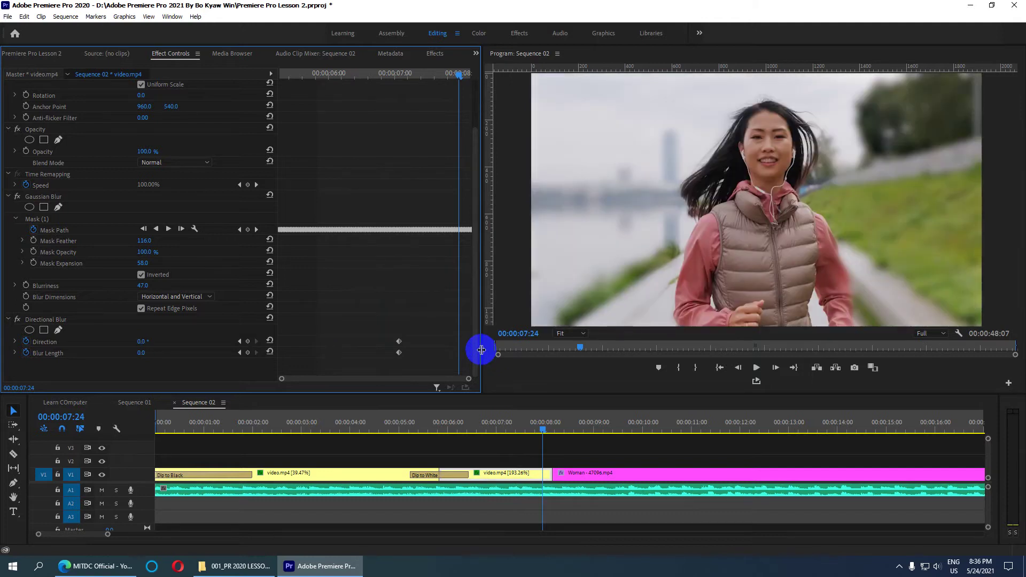
# - At the edit point before the Woman clip, set Direction 80° and Blur Length 120
pyautogui.click(506, 476)
pyautogui.press('Down')
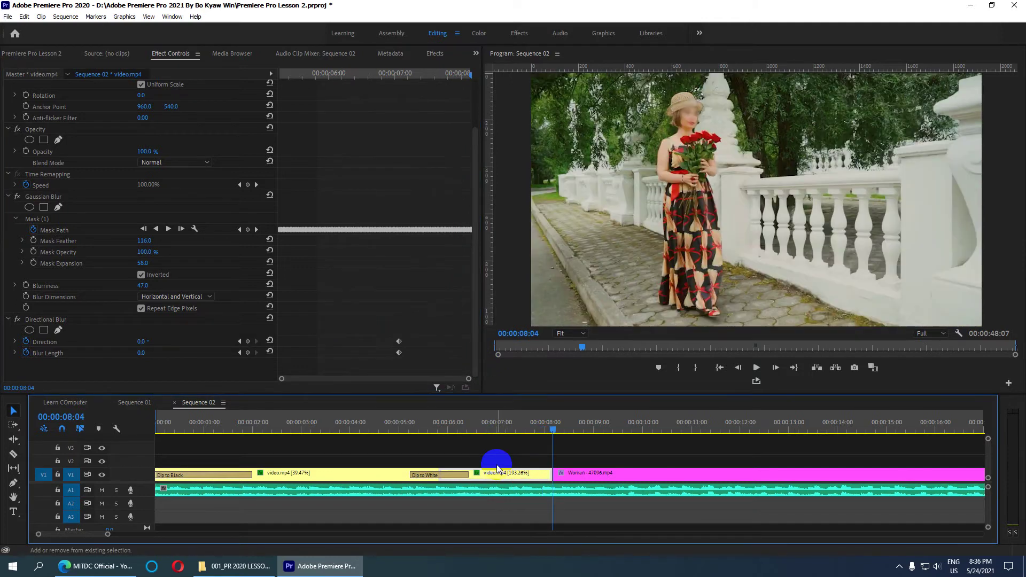
pyautogui.click(141, 342)
pyautogui.write('80')
pyautogui.press('Return')
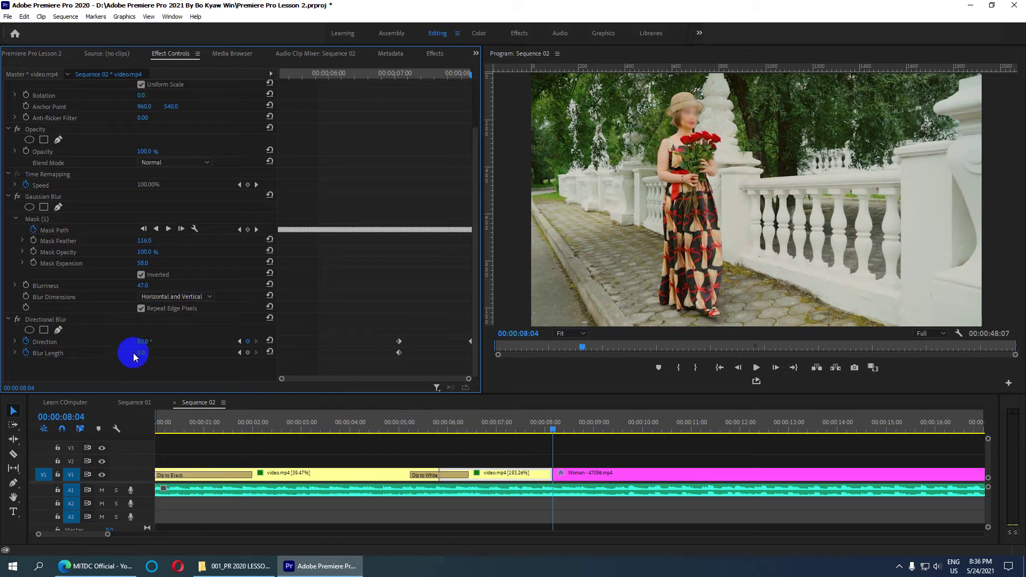
pyautogui.click(135, 353)
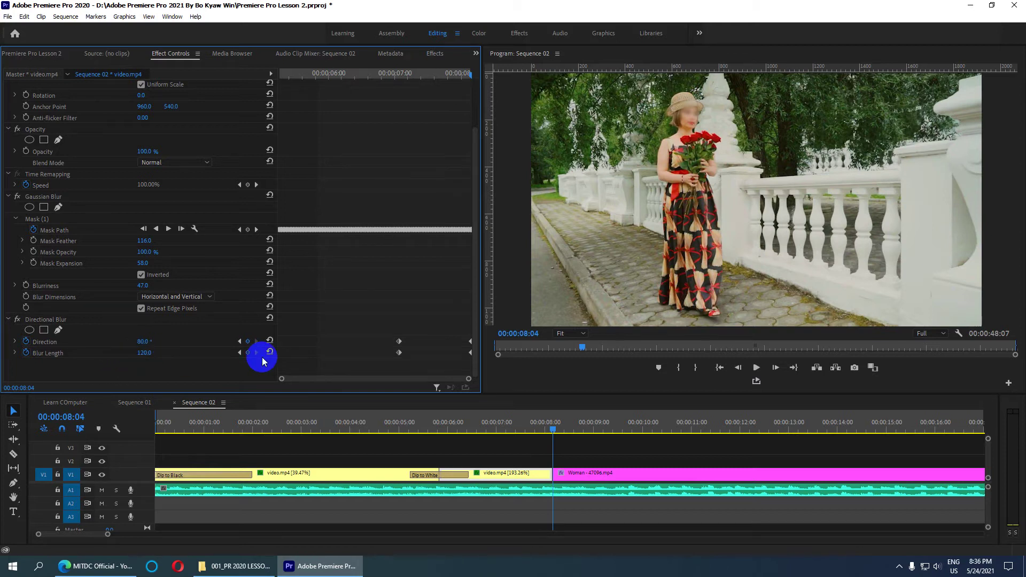
# - Play the whip from before the cut into the Woman clip
pyautogui.click(537, 476)
pyautogui.moveTo(555, 431); pyautogui.dragTo(520, 429)
pyautogui.press('space')
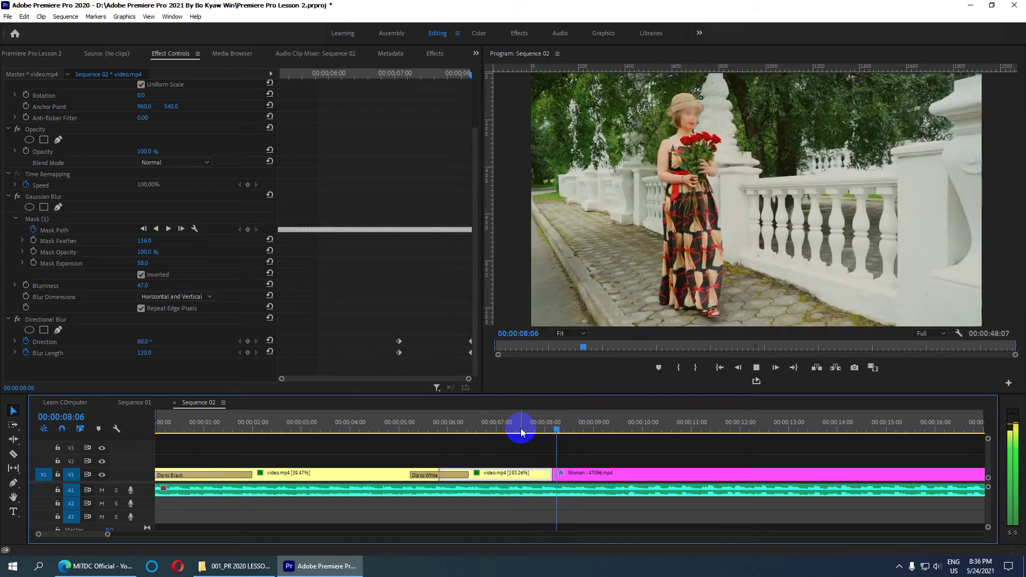
pyautogui.press('space')
pyautogui.click(576, 473)
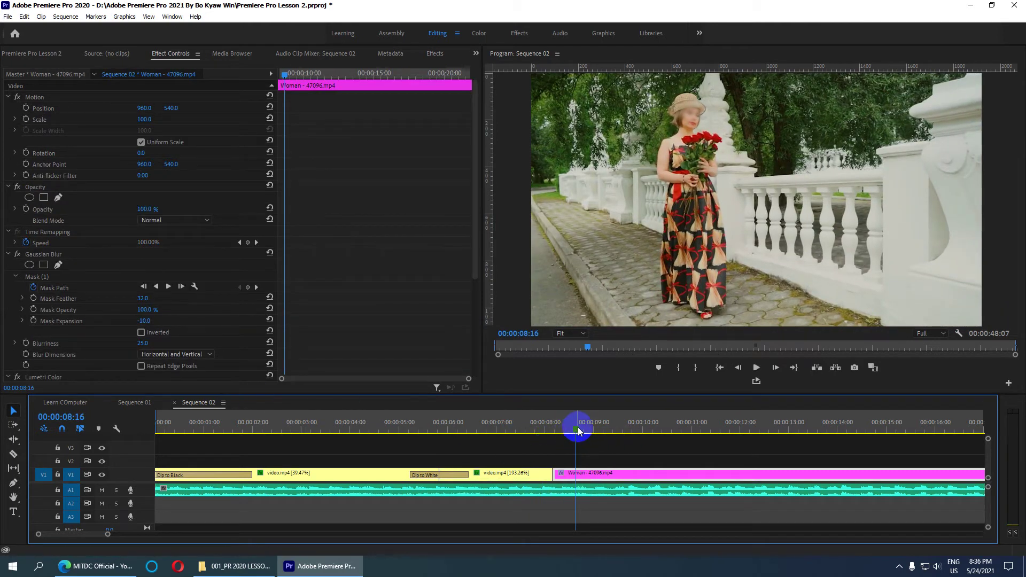
# - At the Woman clip's first frame (08:04), enable keyframes for Direction and Blur Length
pyautogui.click(569, 431)
pyautogui.moveTo(569, 433); pyautogui.dragTo(570, 431)
pyautogui.click(592, 480)
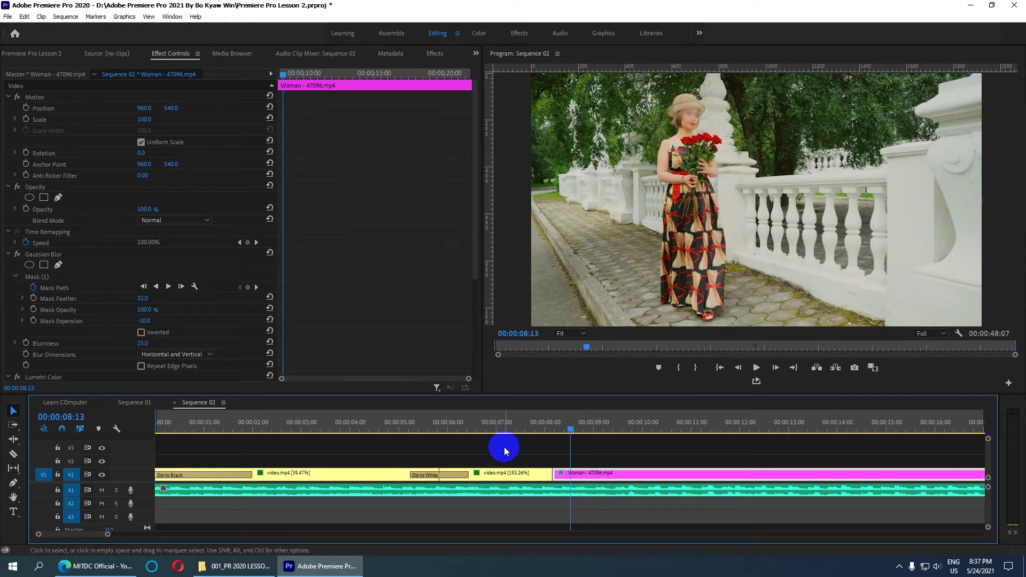
pyautogui.press('Up')
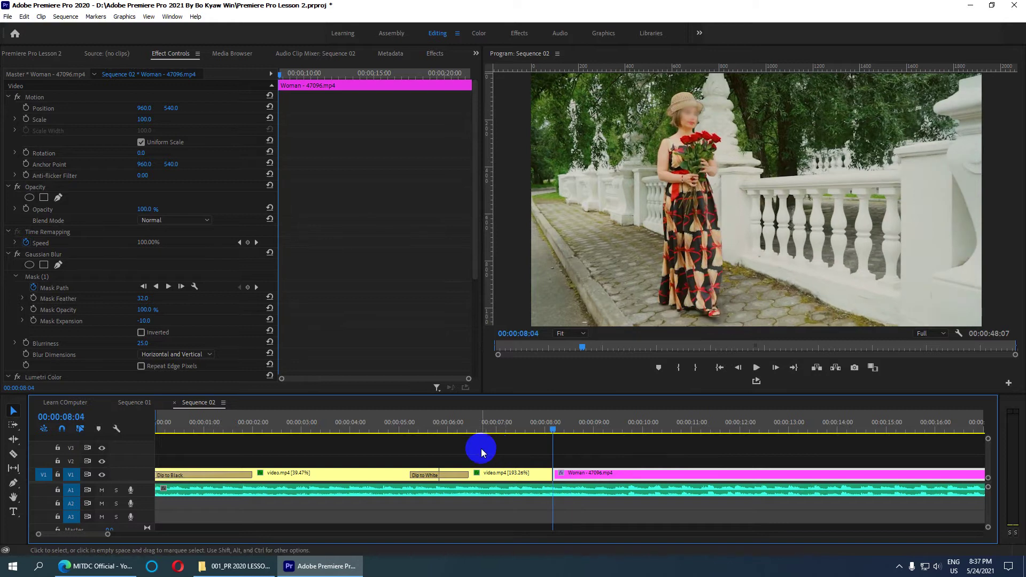
pyautogui.click(47, 403)
pyautogui.scroll(-3, 81, 364)
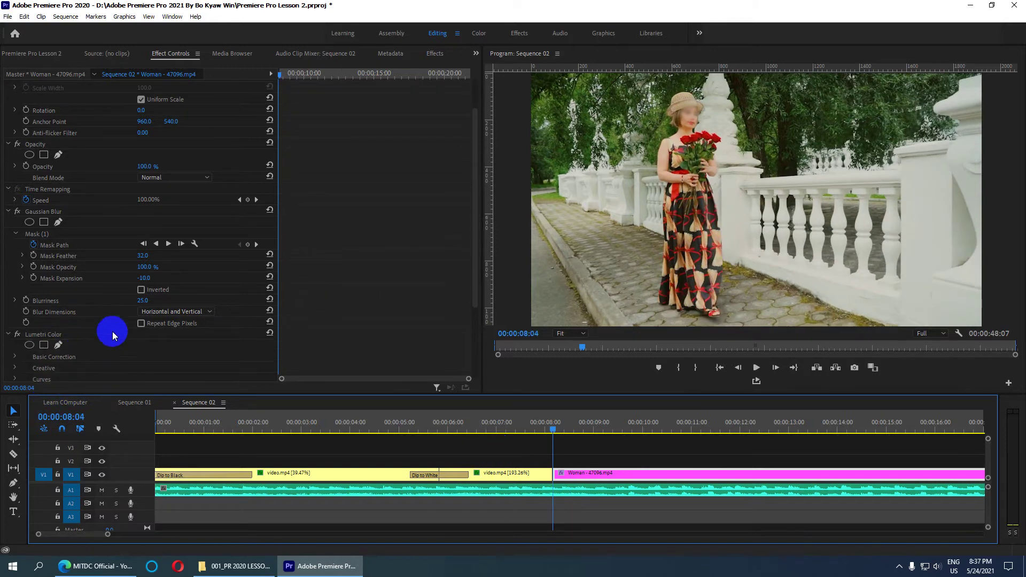
pyautogui.scroll(-2, 177, 293)
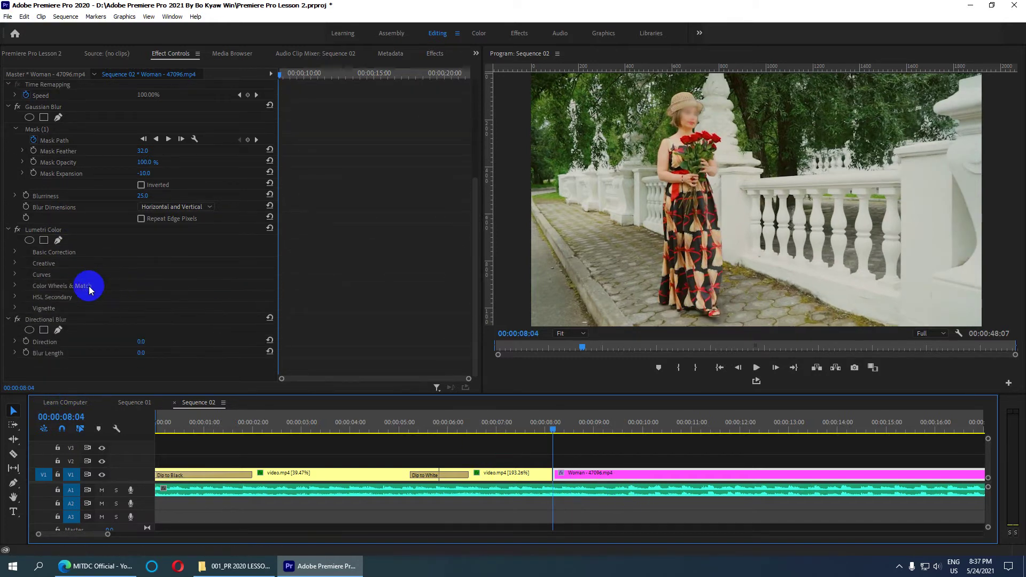
pyautogui.click(26, 341)
pyautogui.click(26, 353)
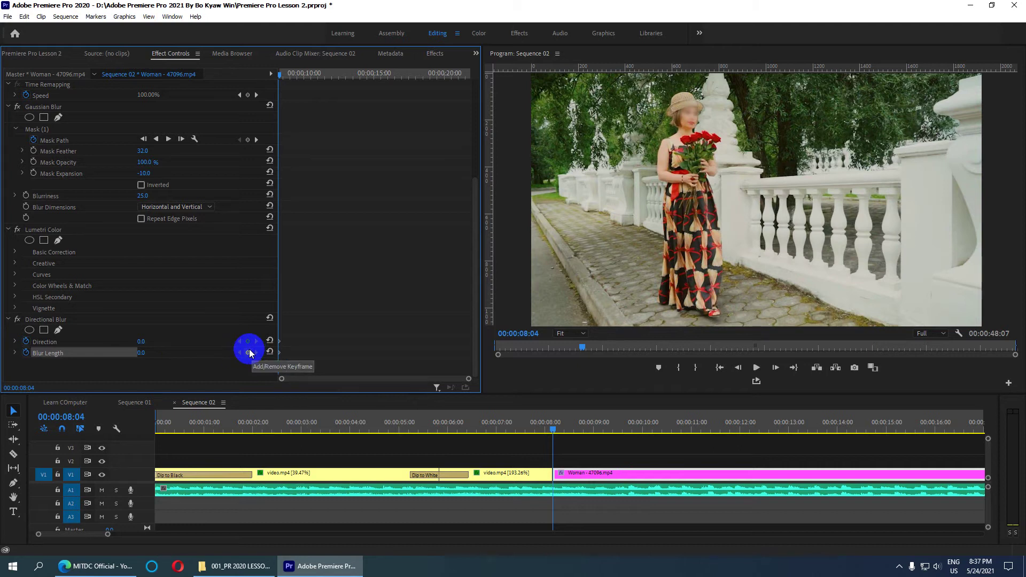
# - Key the Woman clip's Directional Blur at Direction 80° and Blur Length 120 at 08:04
pyautogui.click(141, 341)
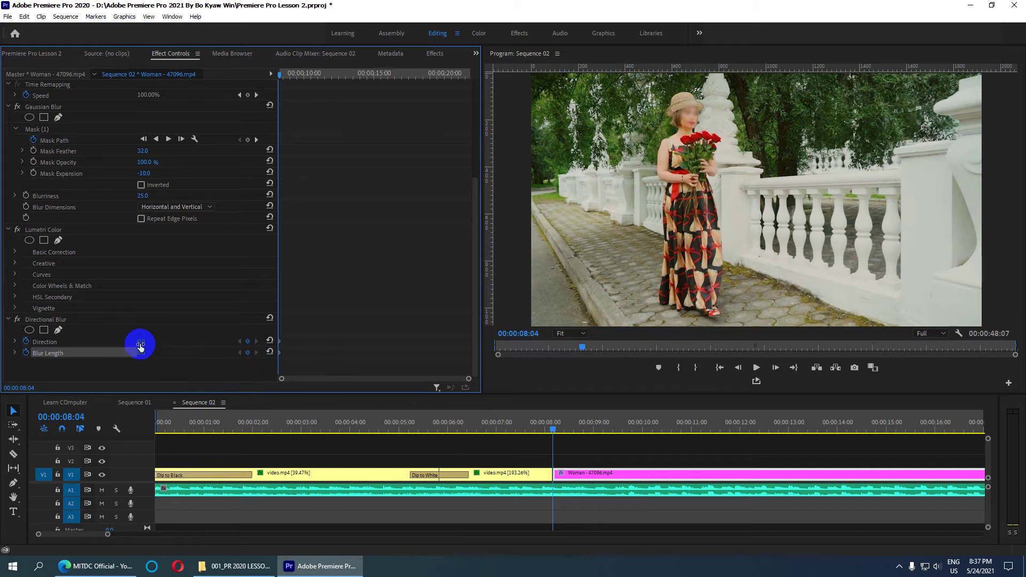
pyautogui.write('80')
pyautogui.click(141, 353)
pyautogui.write('0')
pyautogui.press('Return')
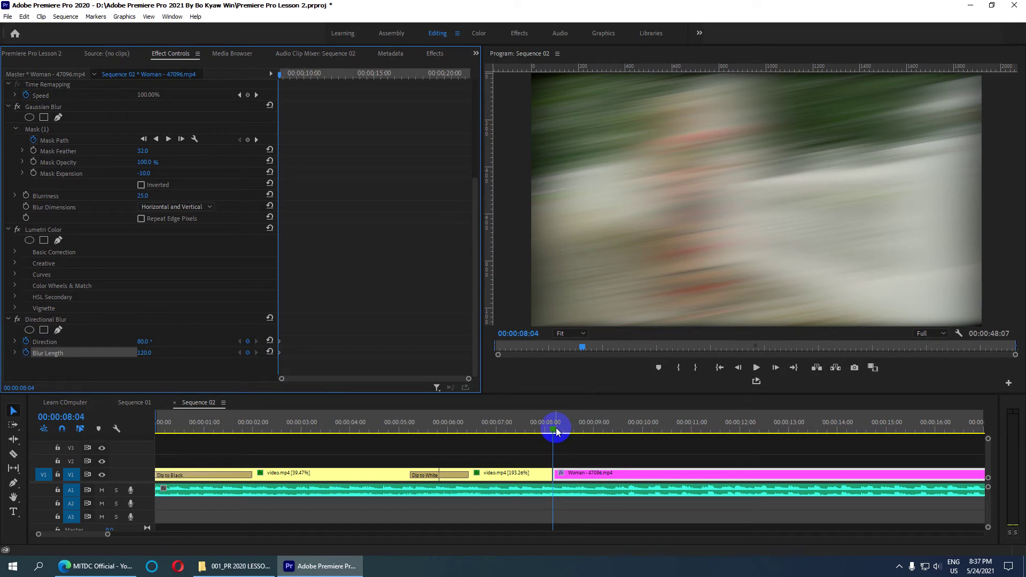
# - Later in the clip, key Direction and Blur Length back to 0
pyautogui.moveTo(556, 432)
pyautogui.mouseDown()
pyautogui.moveTo(700, 433)
pyautogui.moveTo(668, 431)
pyautogui.mouseUp()
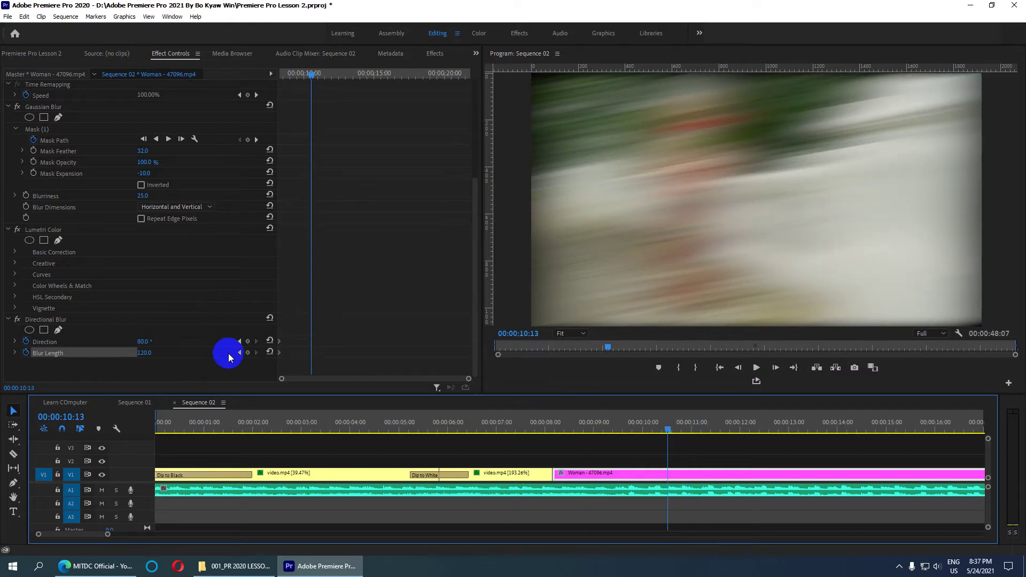
pyautogui.click(143, 342)
pyautogui.write('0')
pyautogui.press('Return')
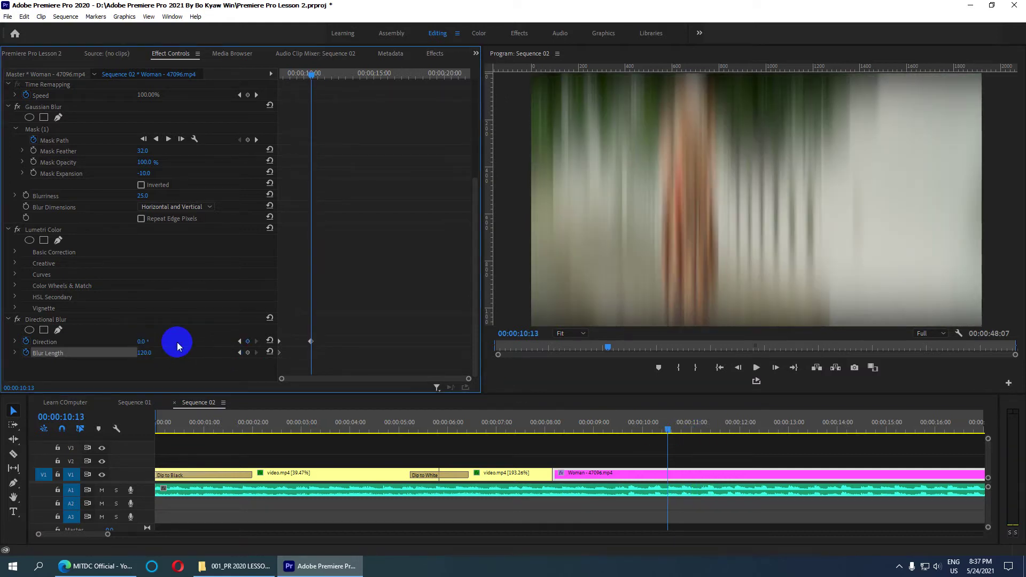
pyautogui.click(143, 353)
pyautogui.press('Return')
# - Play the whip, adjust the ending blur keyframes, replay it, and save the project
pyautogui.moveTo(671, 431); pyautogui.dragTo(523, 435)
pyautogui.press('space')
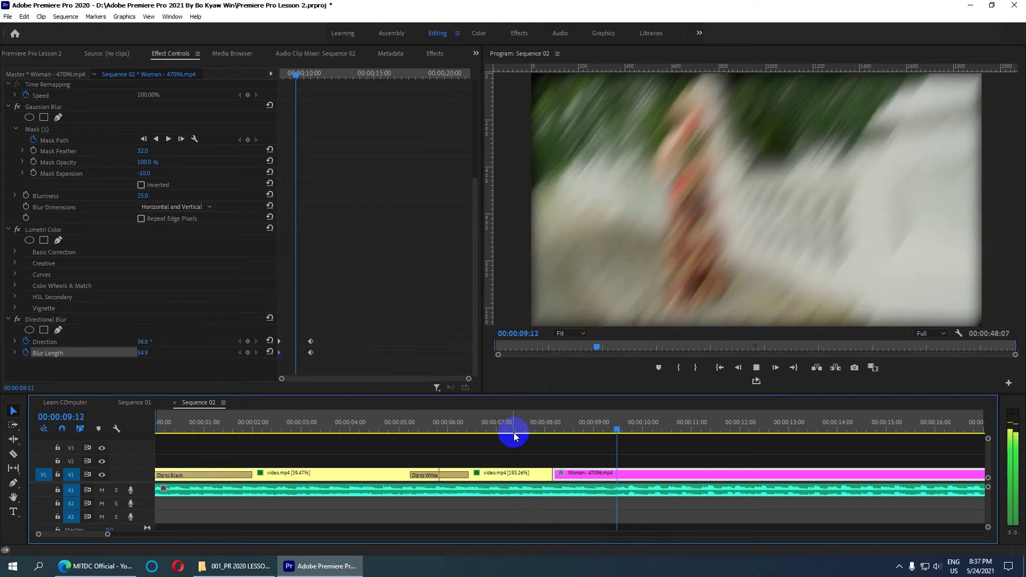
pyautogui.press('space')
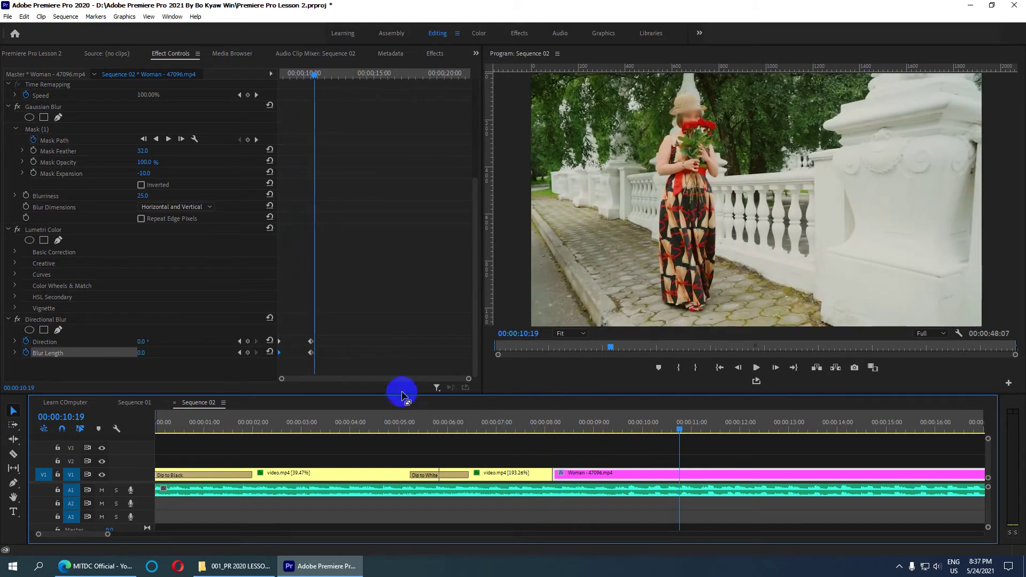
pyautogui.moveTo(322, 337)
pyautogui.mouseDown()
pyautogui.moveTo(308, 363)
pyautogui.moveTo(293, 343)
pyautogui.mouseUp()
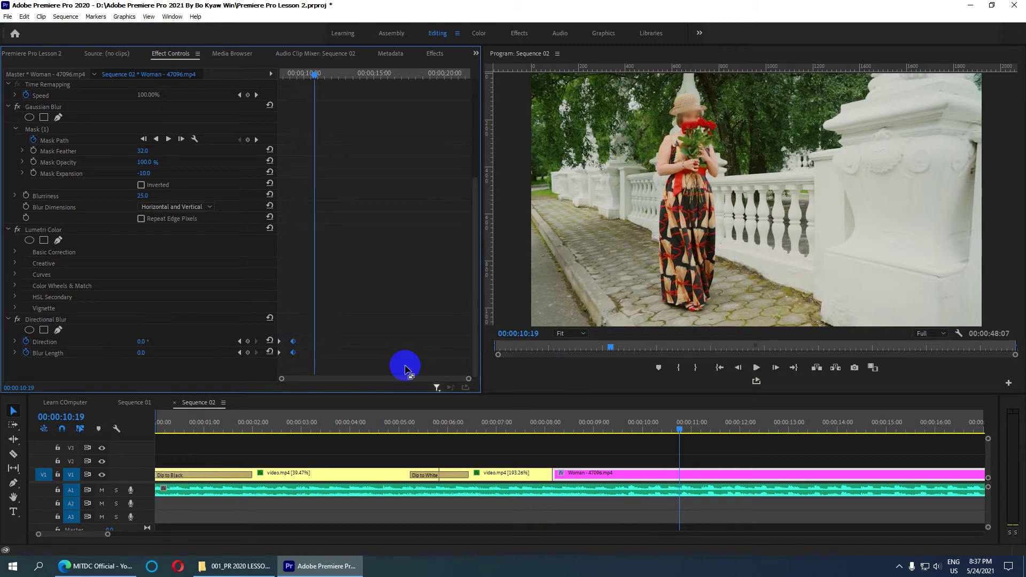
pyautogui.moveTo(682, 430); pyautogui.dragTo(513, 427)
pyautogui.press('space')
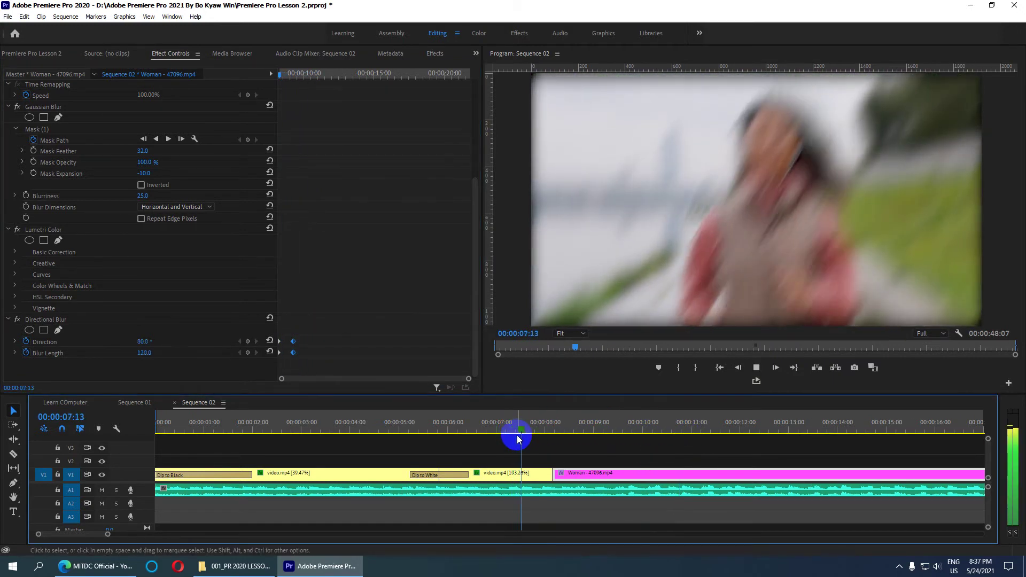
pyautogui.press('space')
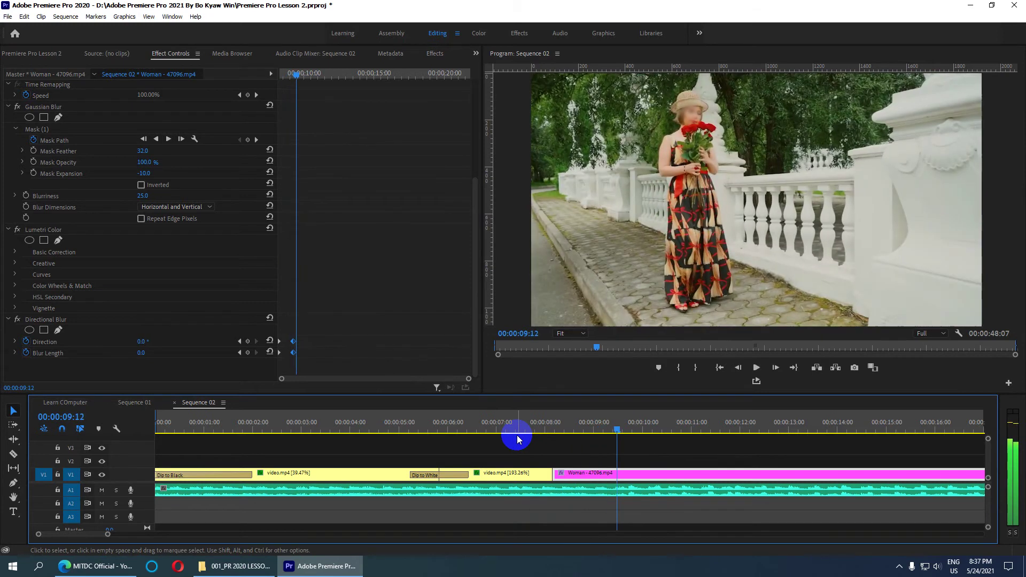
pyautogui.hotkey('ctrl', 's')
pyautogui.hotkey('ctrl', 's')
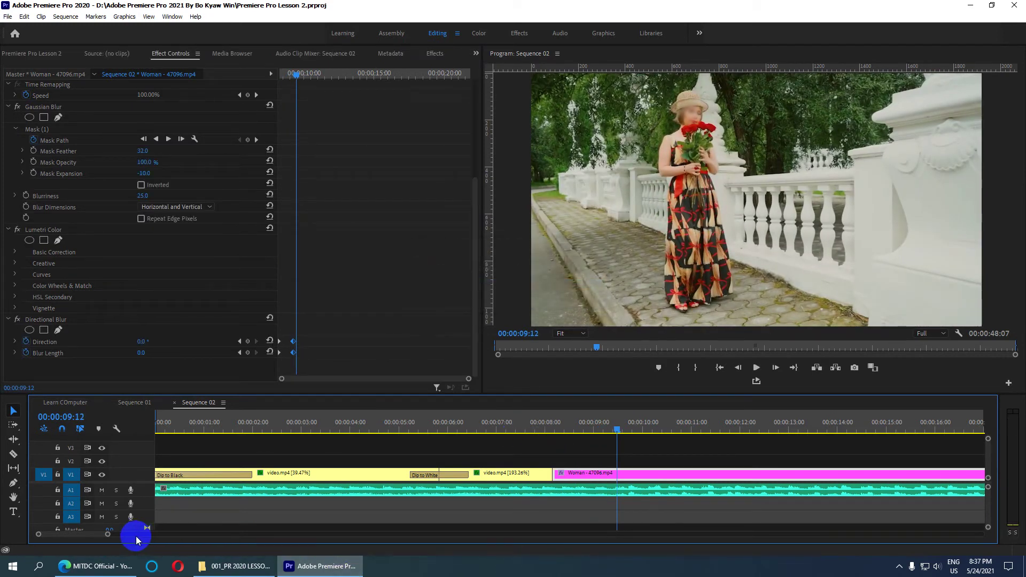
# - Add Direction and Blur Length keyframes just before the Woman clip's end
pyautogui.moveTo(94, 534); pyautogui.dragTo(113, 539)
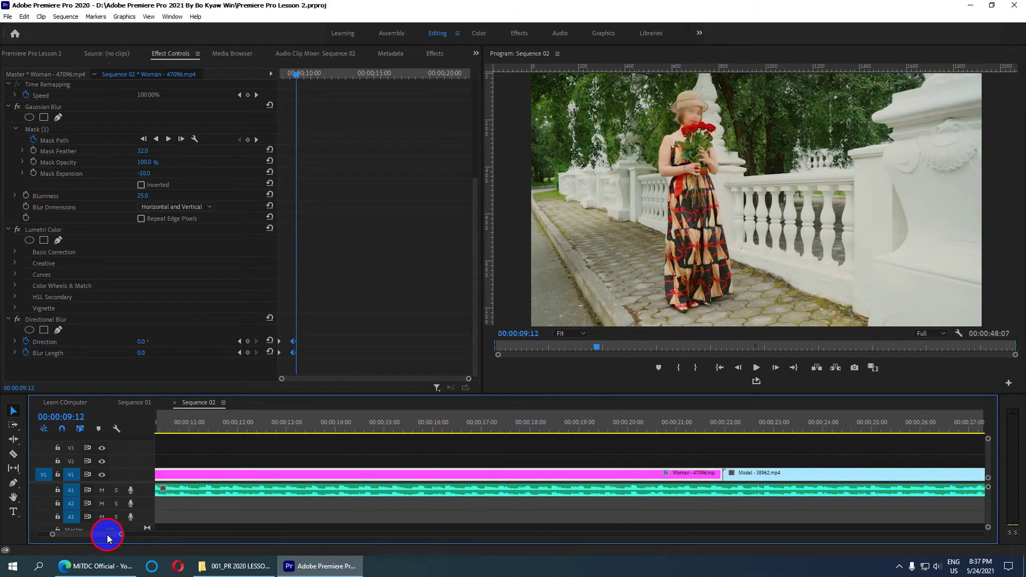
pyautogui.click(531, 427)
pyautogui.moveTo(532, 428); pyautogui.dragTo(491, 433)
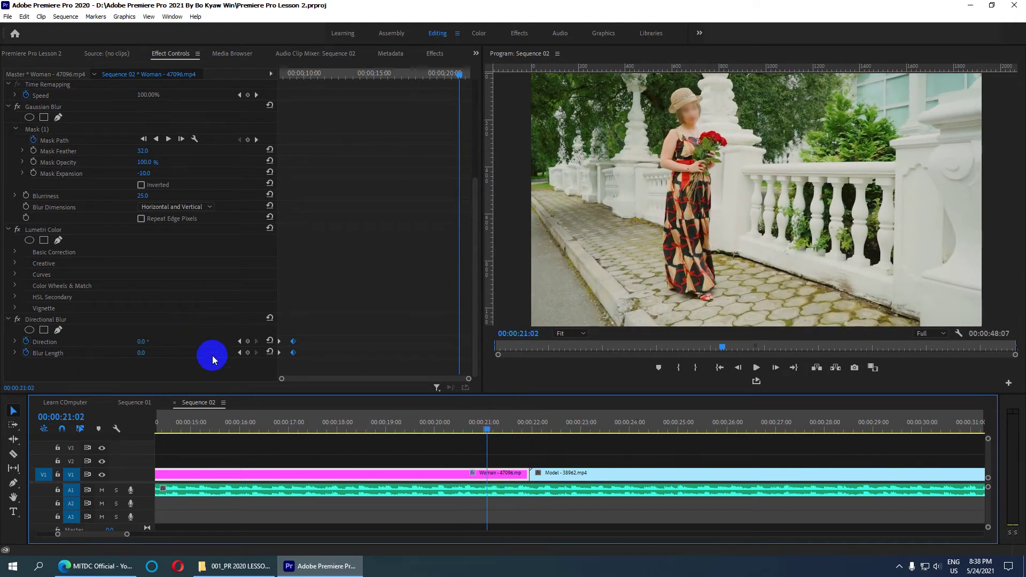
pyautogui.click(483, 474)
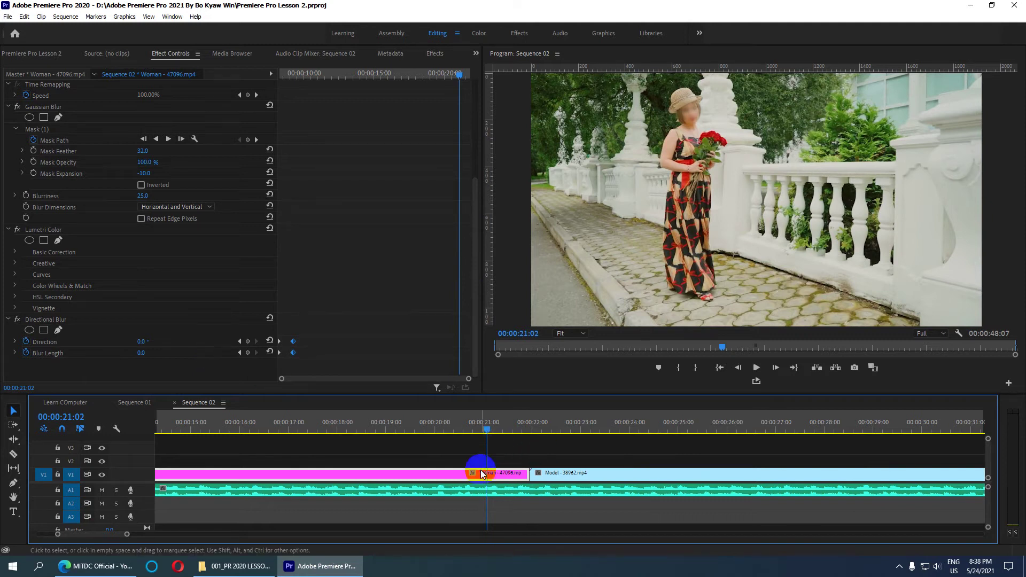
pyautogui.click(362, 470)
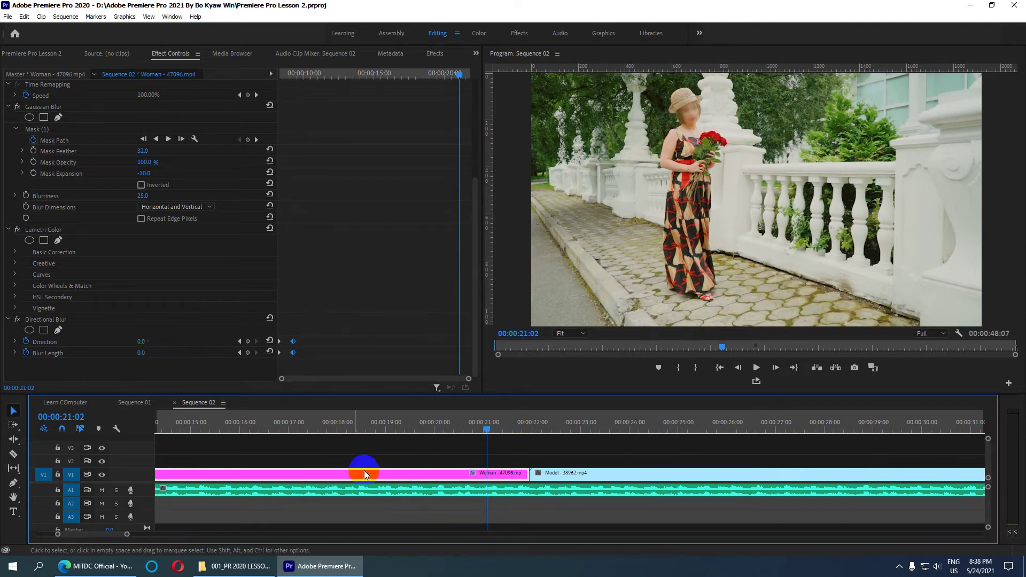
pyautogui.click(487, 471)
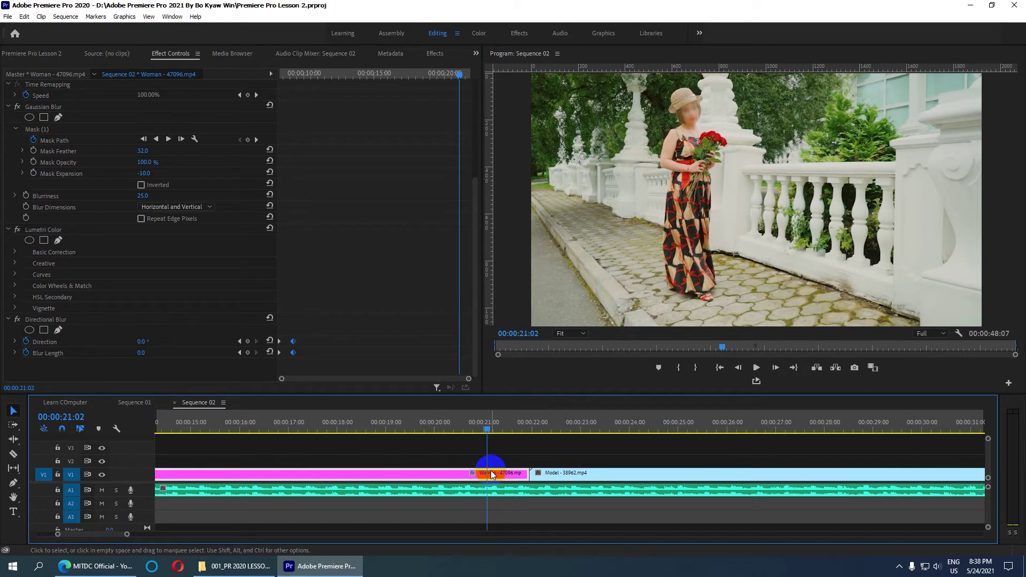
pyautogui.click(248, 341)
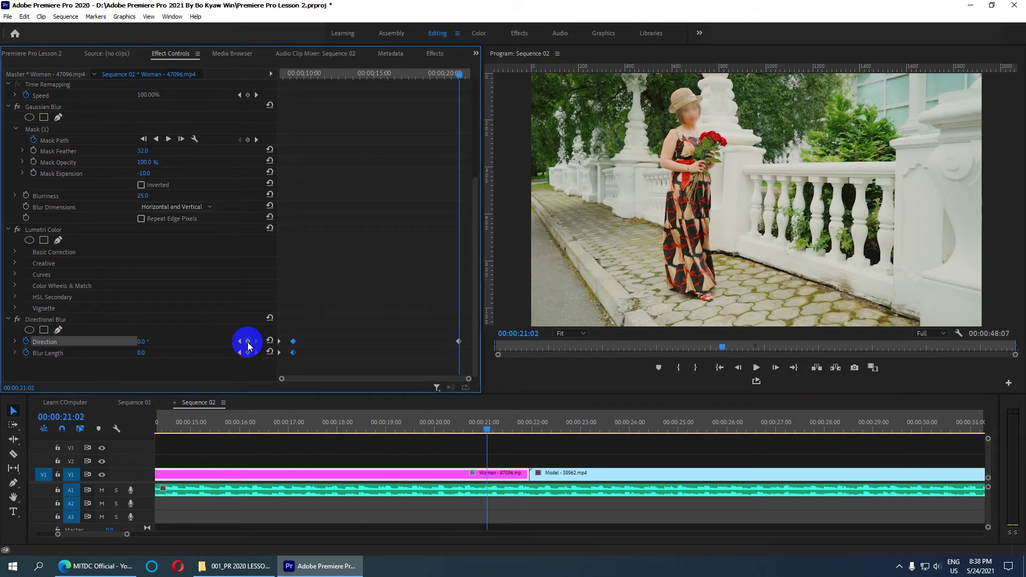
pyautogui.click(248, 352)
pyautogui.moveTo(486, 426)
pyautogui.mouseDown()
pyautogui.moveTo(502, 426)
pyautogui.moveTo(492, 426)
pyautogui.mouseUp()
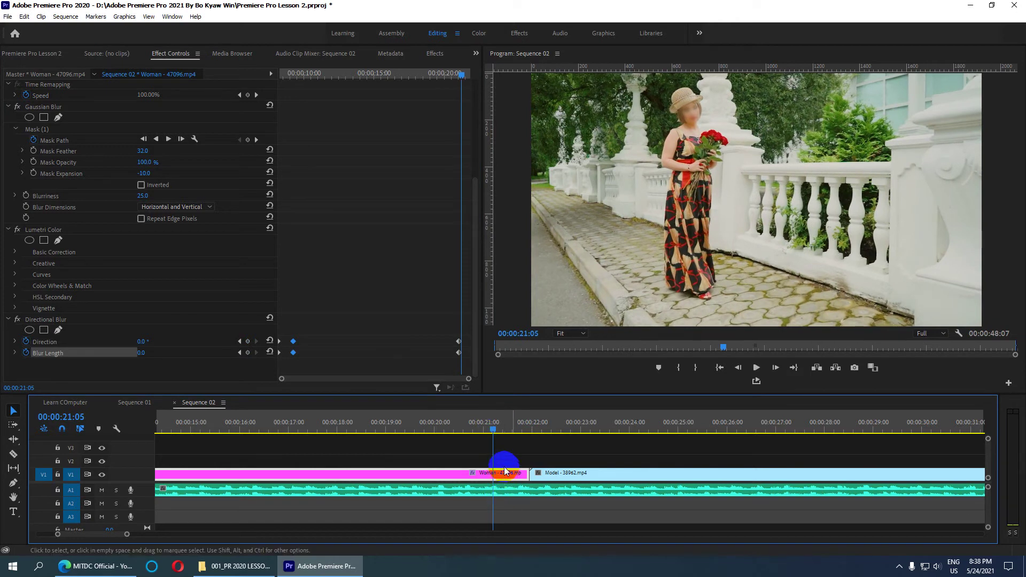
pyautogui.click(525, 477)
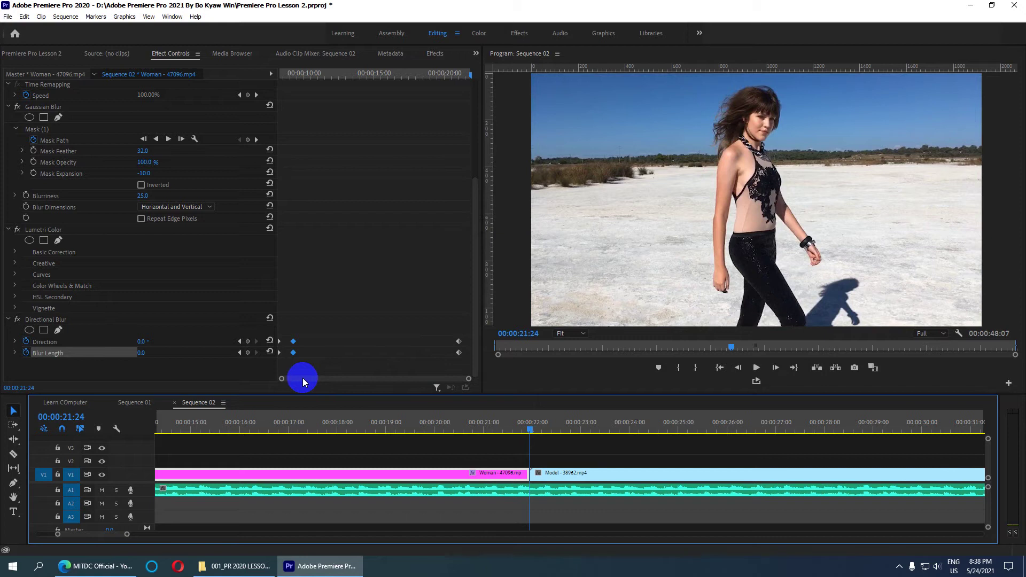
# - Set Direction 80° and Blur Length 120 at the Woman/Model cut and preview the whip
pyautogui.click(140, 342)
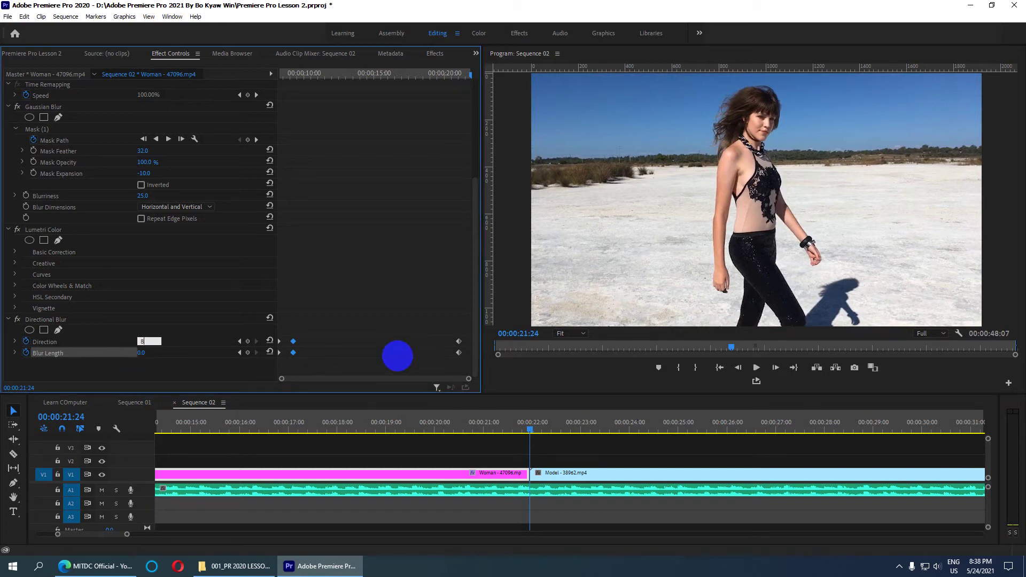
pyautogui.click(140, 352)
pyautogui.write('0')
pyautogui.click(531, 431)
pyautogui.moveTo(531, 431)
pyautogui.mouseDown()
pyautogui.moveTo(490, 436)
pyautogui.moveTo(515, 434)
pyautogui.mouseUp()
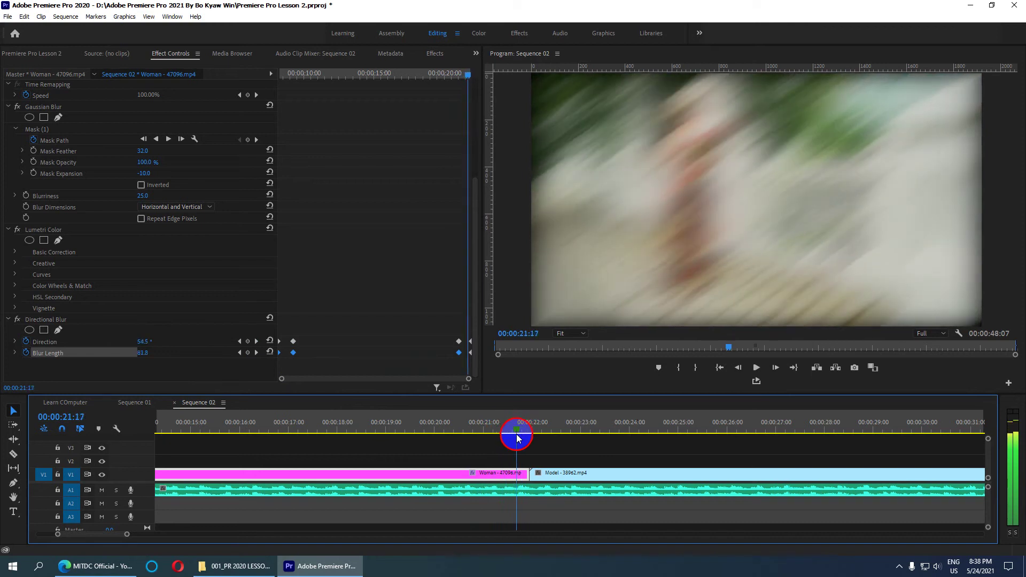
pyautogui.click(513, 481)
pyautogui.press('Down')
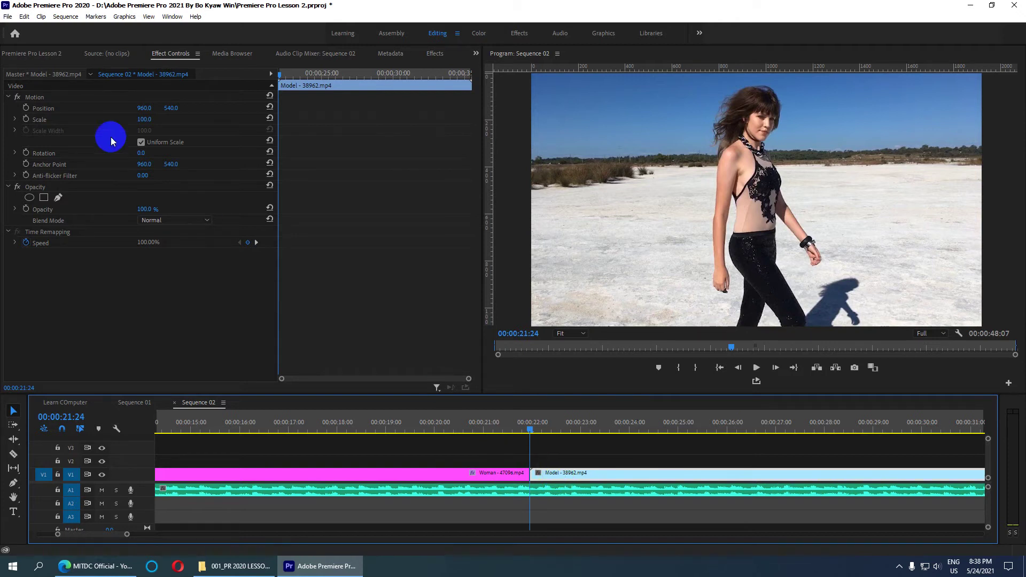
# - Search 'Gauss' in Effects and drop Blur & Sharpen > Gaussian Blur onto the Model clip
pyautogui.click(166, 76)
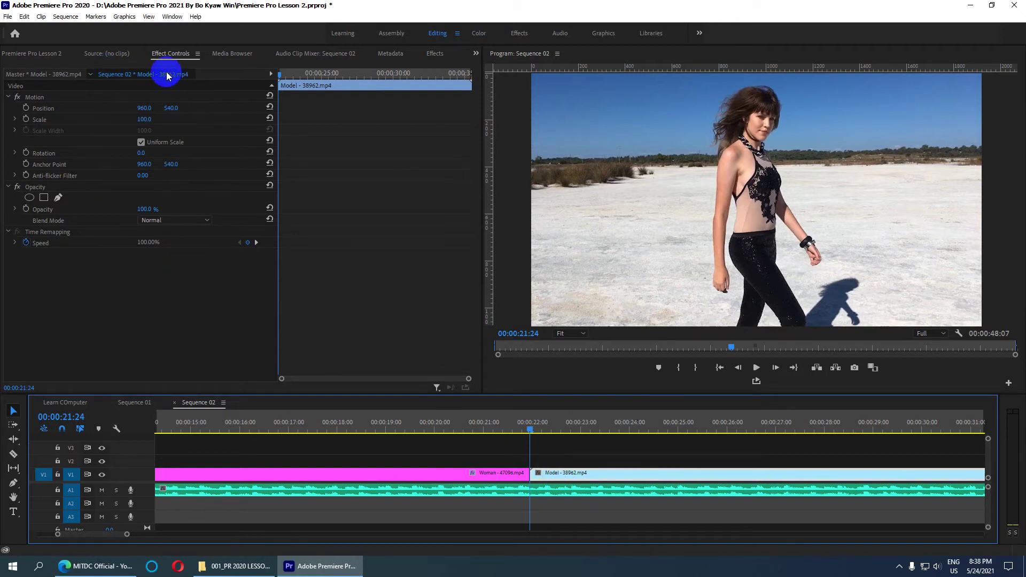
pyautogui.click(436, 54)
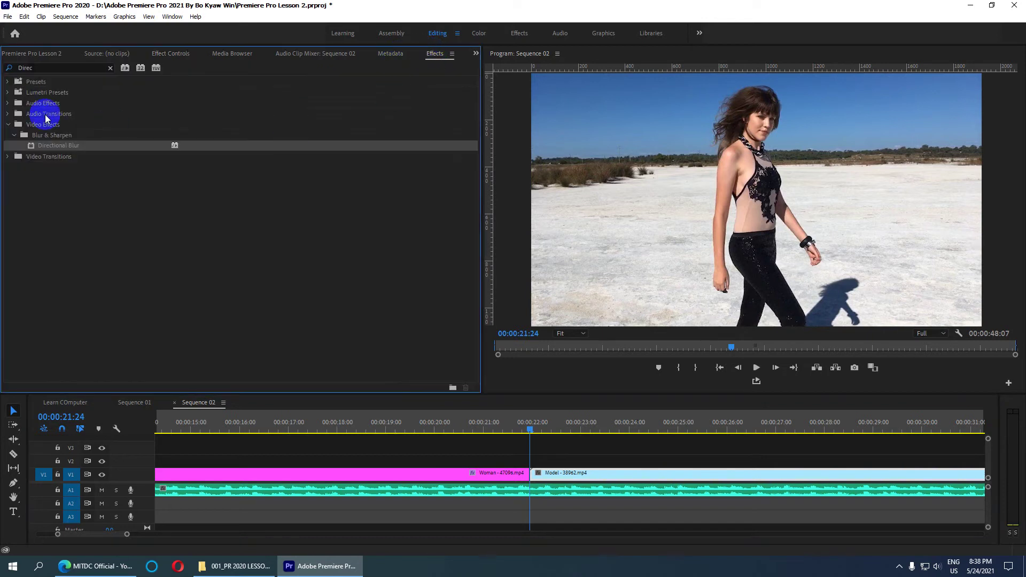
pyautogui.click(51, 67)
pyautogui.write('Gauss')
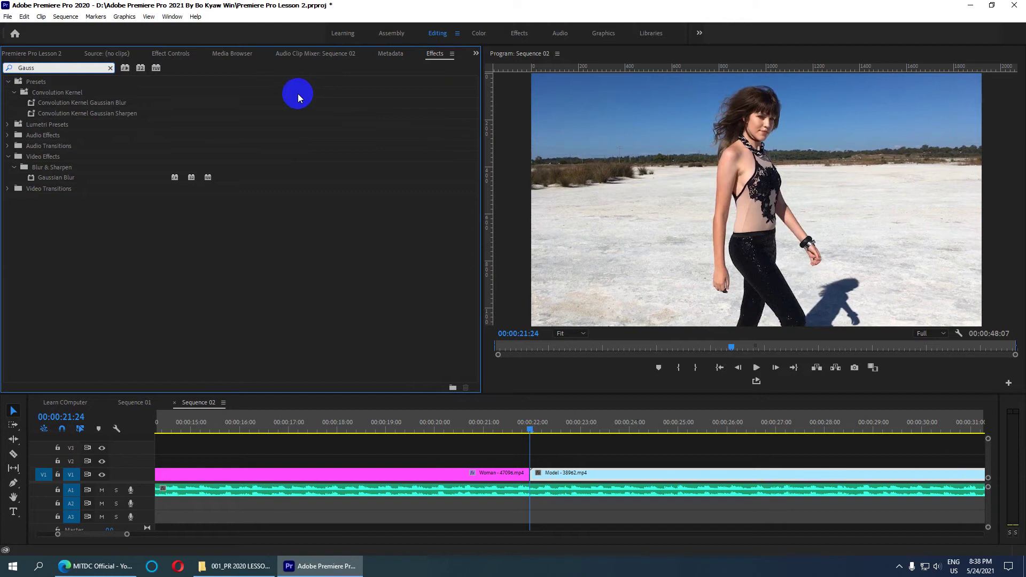
pyautogui.moveTo(46, 177)
pyautogui.mouseDown()
pyautogui.moveTo(129, 201)
pyautogui.moveTo(549, 479)
pyautogui.mouseUp()
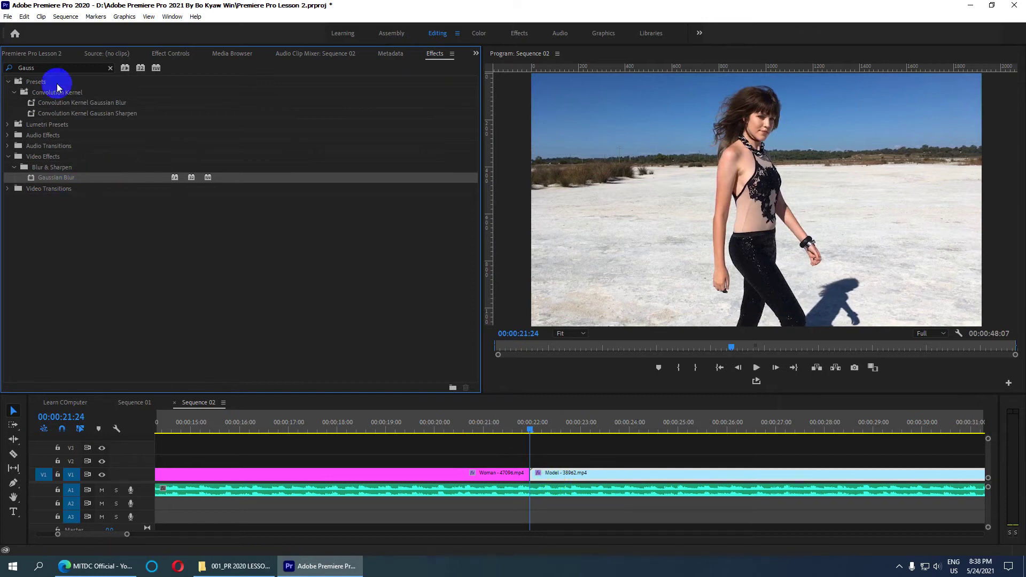
# - Keyframe Gaussian Blur Blurriness at 200 at the cut and 0 at 23:16
pyautogui.click(177, 53)
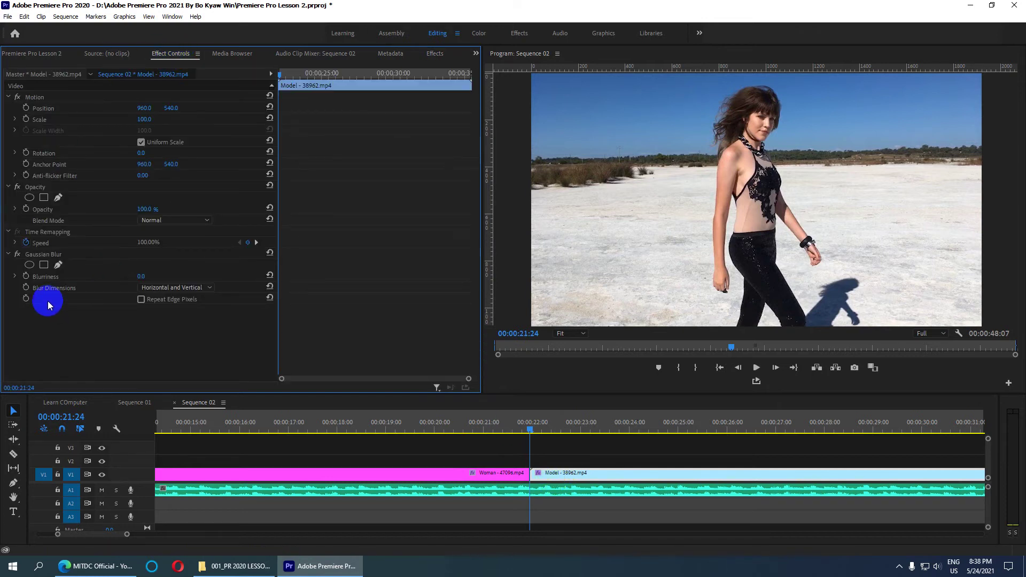
pyautogui.click(26, 276)
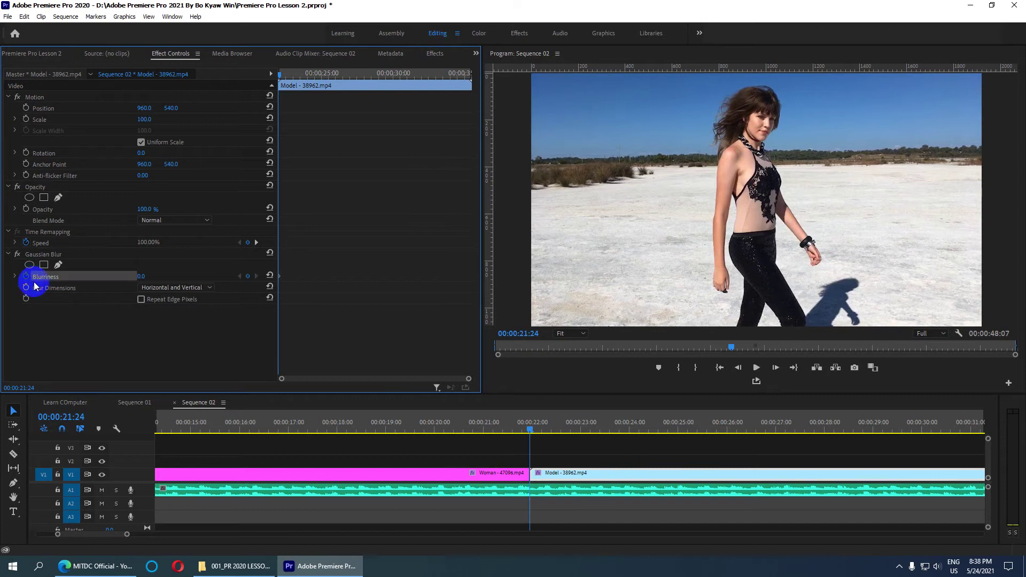
pyautogui.click(26, 288)
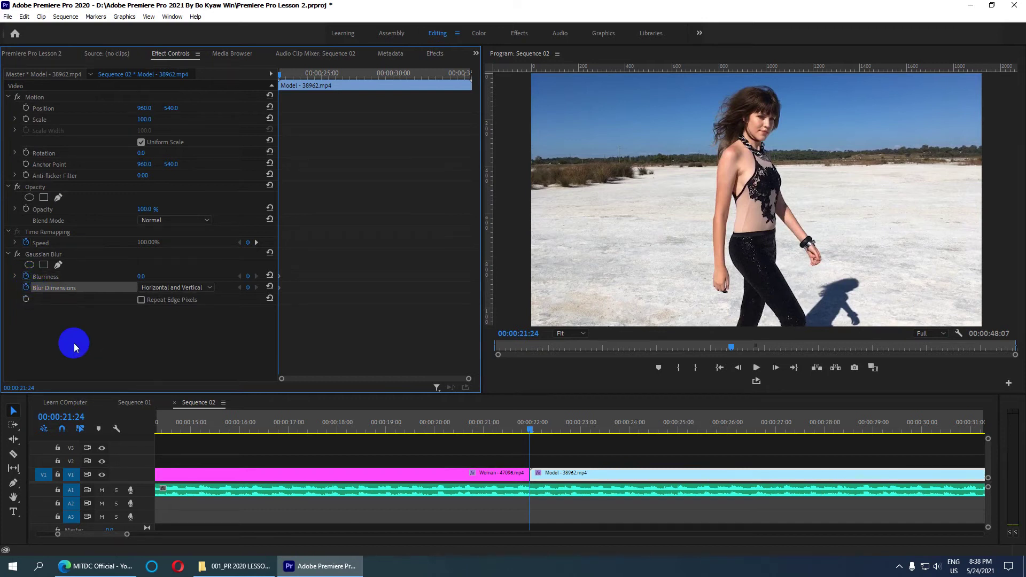
pyautogui.click(142, 277)
pyautogui.write('200')
pyautogui.press('Return')
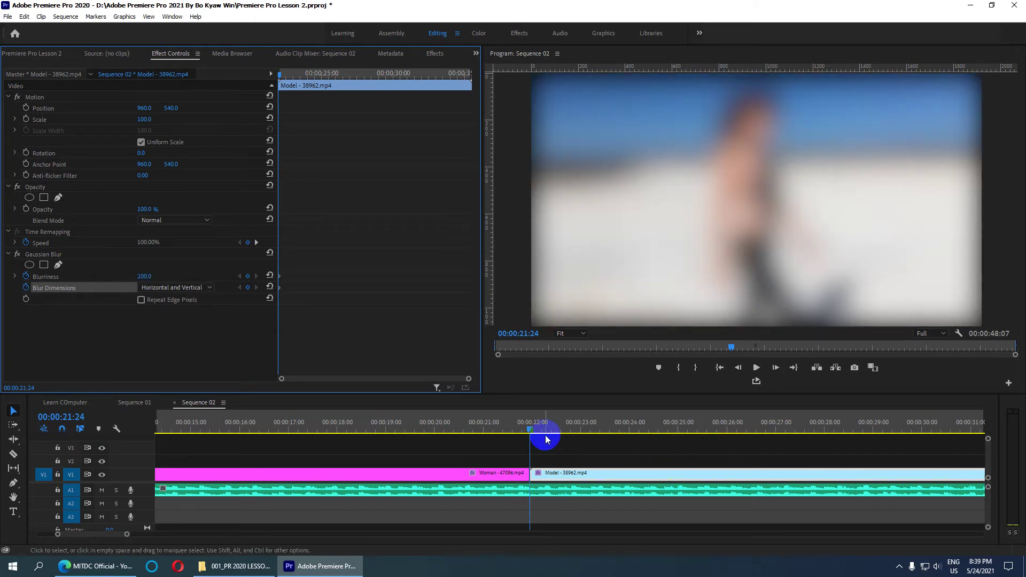
pyautogui.moveTo(531, 433); pyautogui.dragTo(612, 435)
pyautogui.click(144, 276)
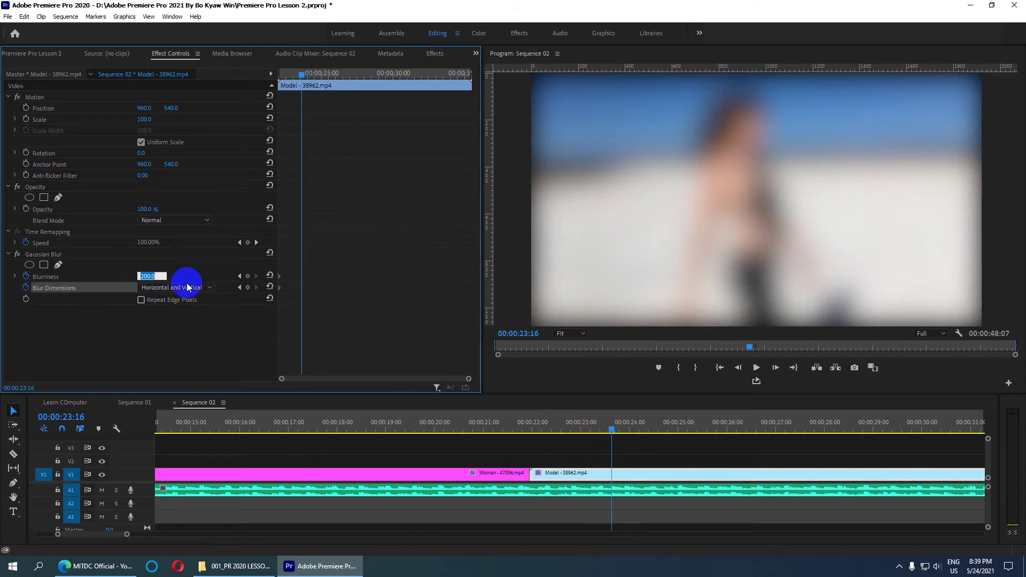
pyautogui.write('0')
pyautogui.press('Return')
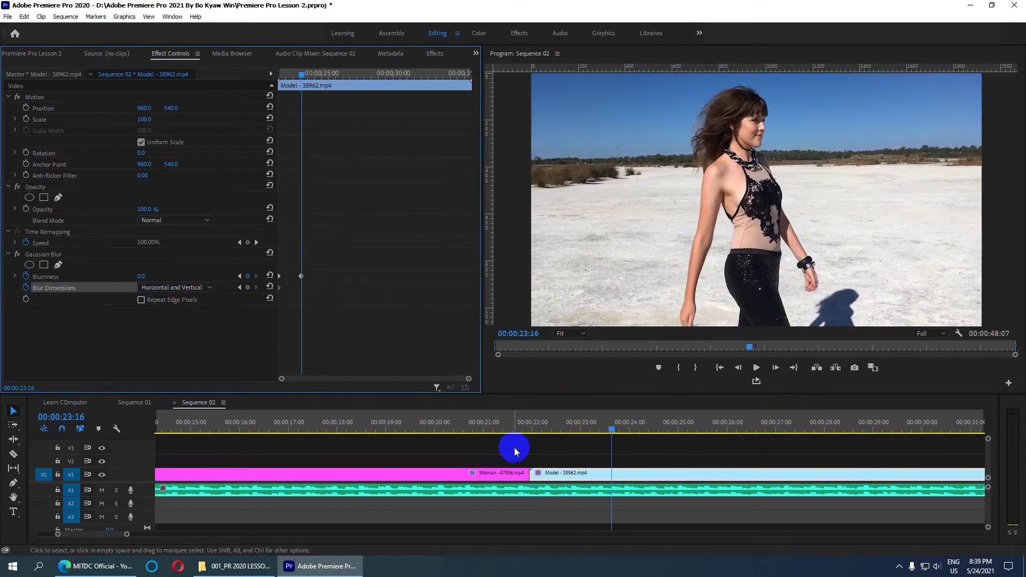
# - Play back the Model clip's blur and inspect the blurred frames
pyautogui.click(465, 427)
pyautogui.press('space')
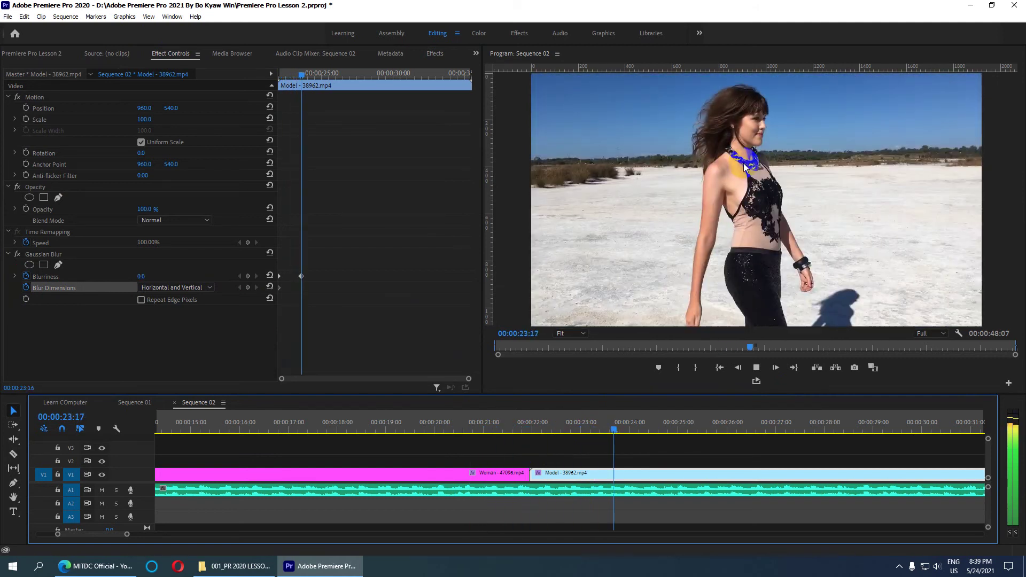
pyautogui.press('space')
pyautogui.moveTo(625, 428)
pyautogui.mouseDown()
pyautogui.moveTo(532, 447)
pyautogui.moveTo(592, 431)
pyautogui.moveTo(642, 441)
pyautogui.mouseUp()
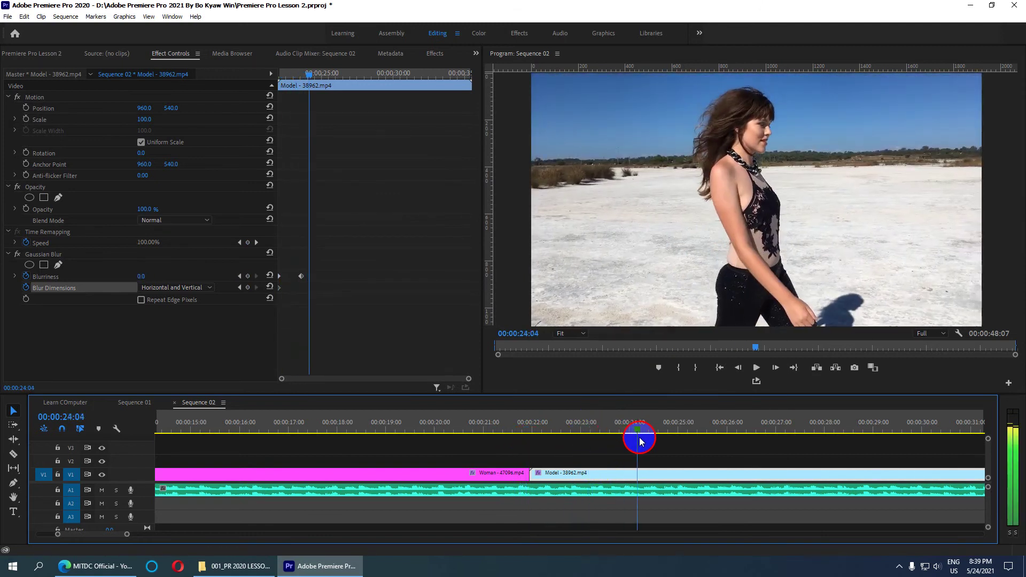
pyautogui.click(159, 311)
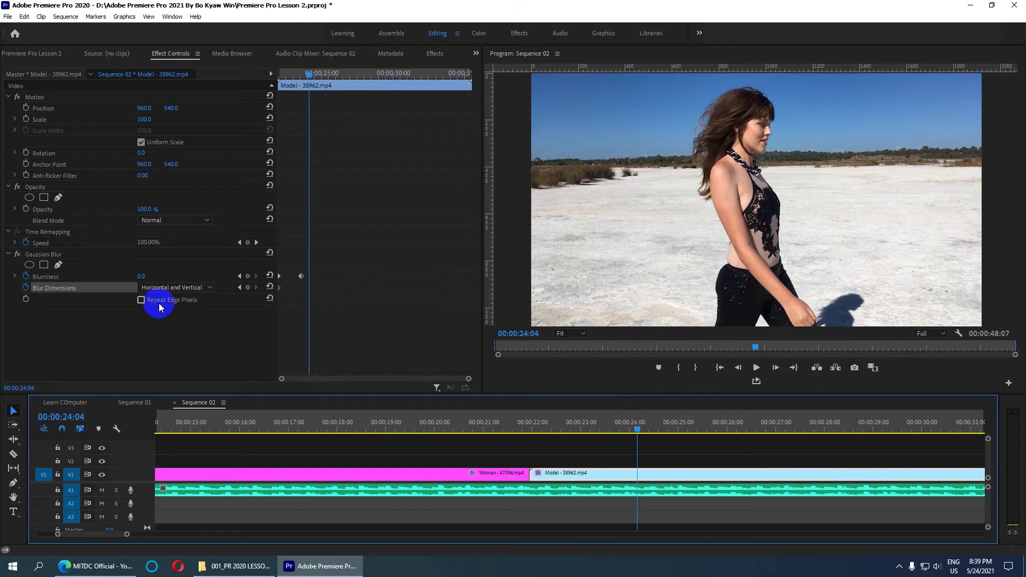
pyautogui.moveTo(638, 430); pyautogui.dragTo(545, 429)
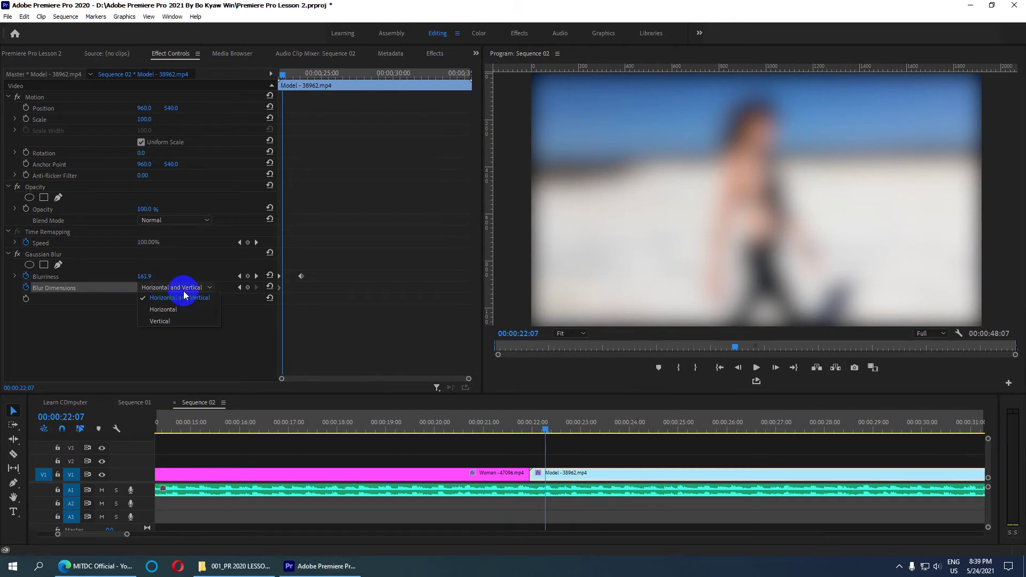
# - Set the Gaussian Blur's Blur Dimensions to Vertical and preview it
pyautogui.click(179, 288)
pyautogui.click(175, 309)
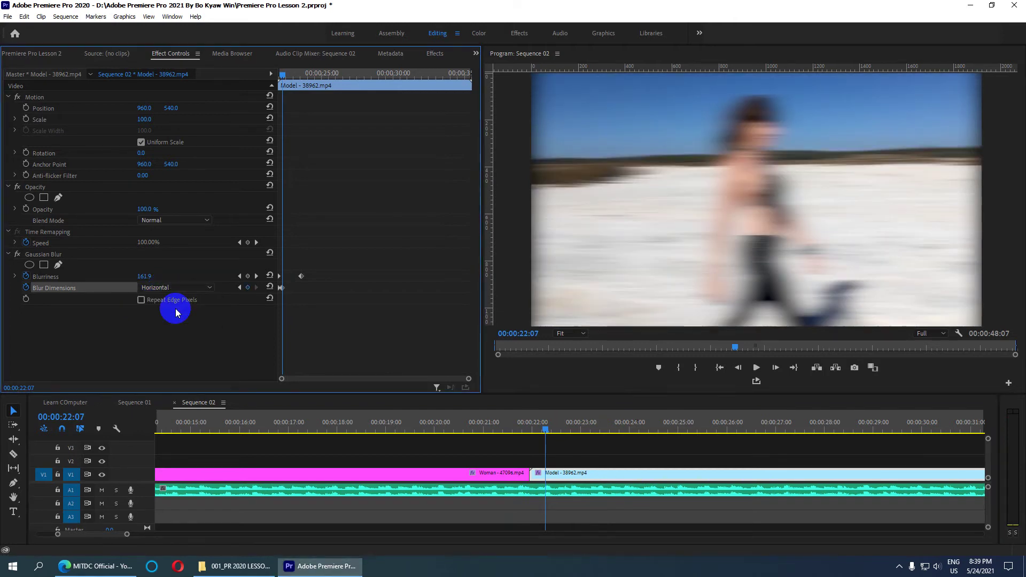
pyautogui.click(172, 289)
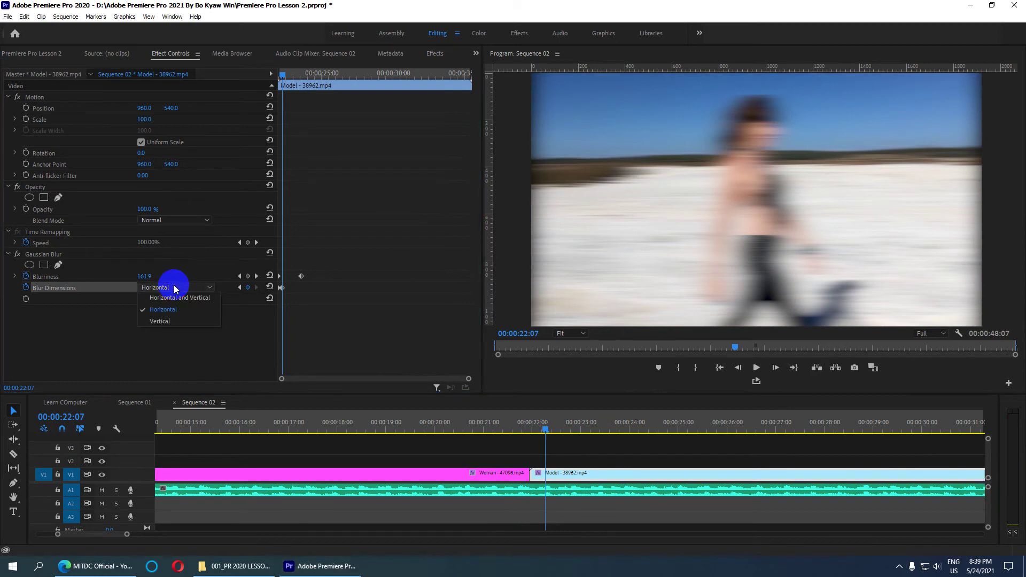
pyautogui.click(169, 320)
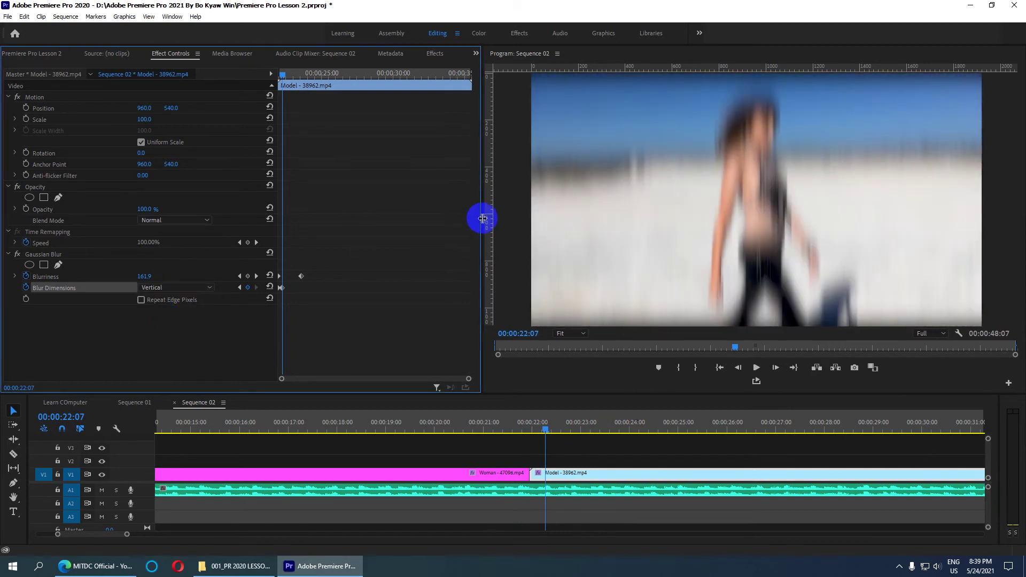
pyautogui.moveTo(547, 432)
pyautogui.mouseDown()
pyautogui.moveTo(585, 440)
pyautogui.moveTo(488, 440)
pyautogui.moveTo(601, 453)
pyautogui.mouseUp()
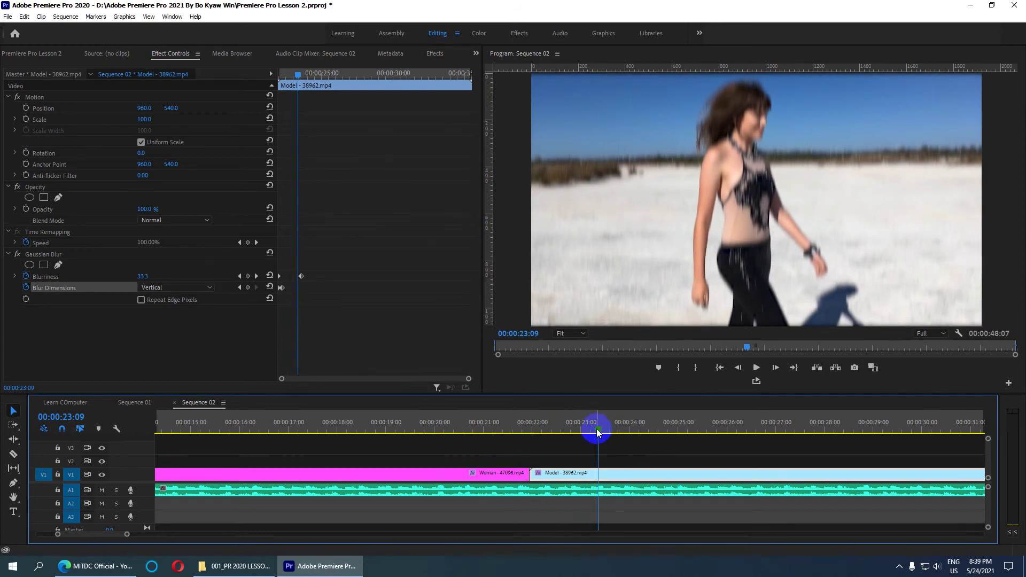
# - At 23:13 switch Blur Dimensions back to Horizontal and Vertical and enable Repeat Edge Pixels
pyautogui.moveTo(597, 433); pyautogui.dragTo(606, 430)
pyautogui.click(176, 287)
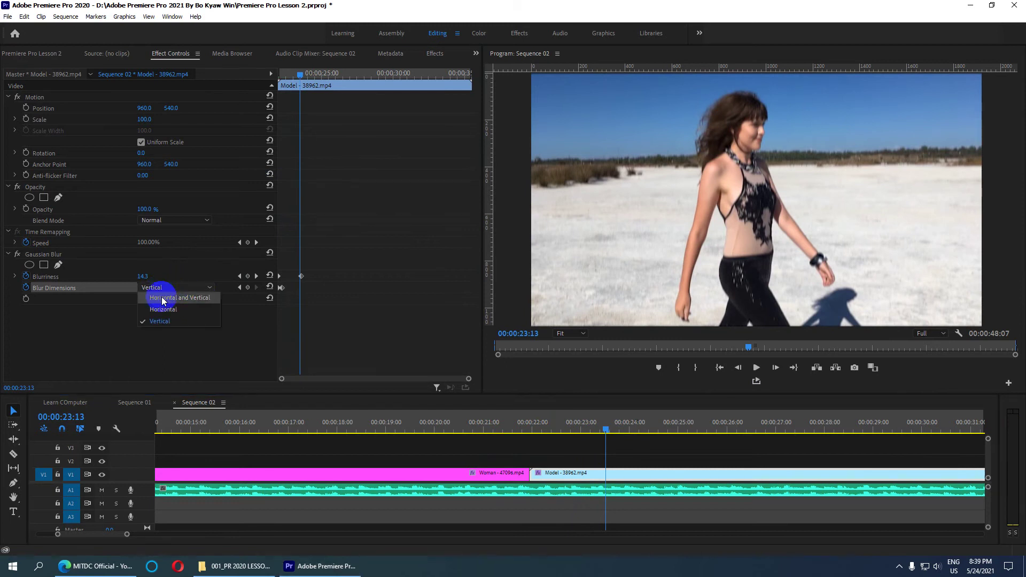
pyautogui.click(162, 301)
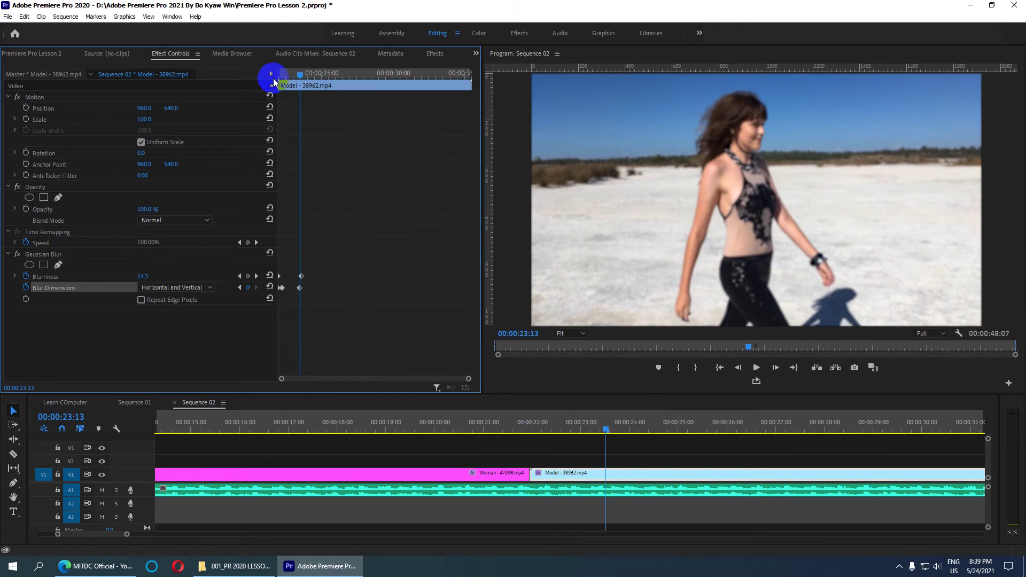
pyautogui.moveTo(302, 75); pyautogui.dragTo(307, 76)
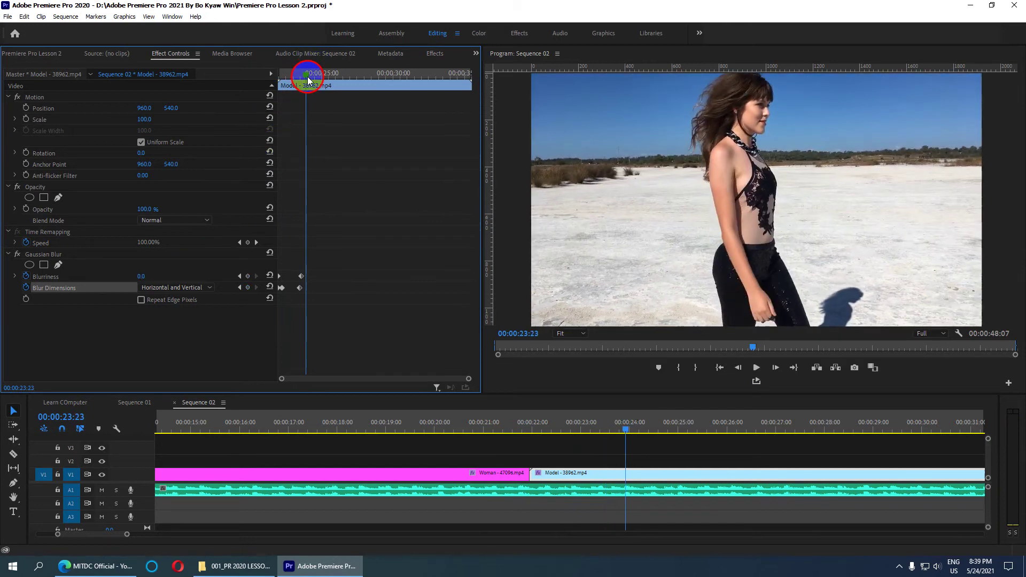
pyautogui.click(249, 289)
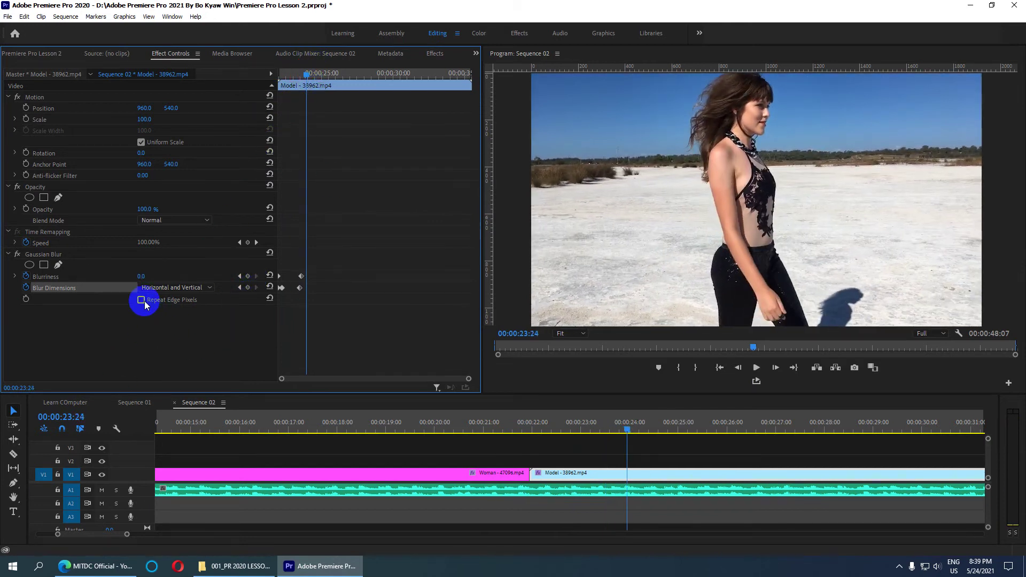
pyautogui.moveTo(619, 429)
pyautogui.mouseDown()
pyautogui.moveTo(486, 436)
pyautogui.moveTo(637, 452)
pyautogui.mouseUp()
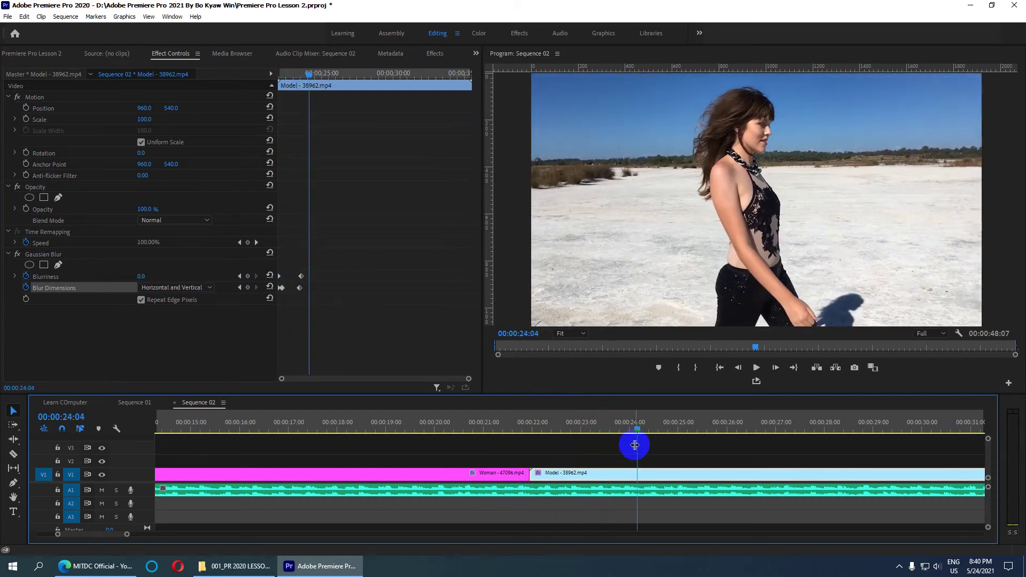
# - Save, fit Sequence 02 in the timeline, and review it through to the final clip's end
pyautogui.hotkey('ctrl', 's')
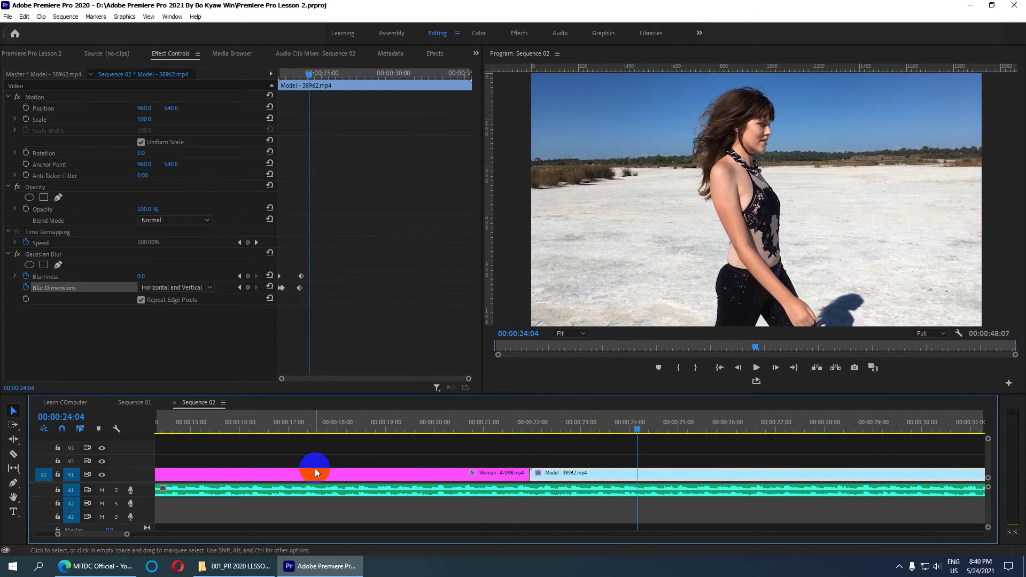
pyautogui.press('\\')
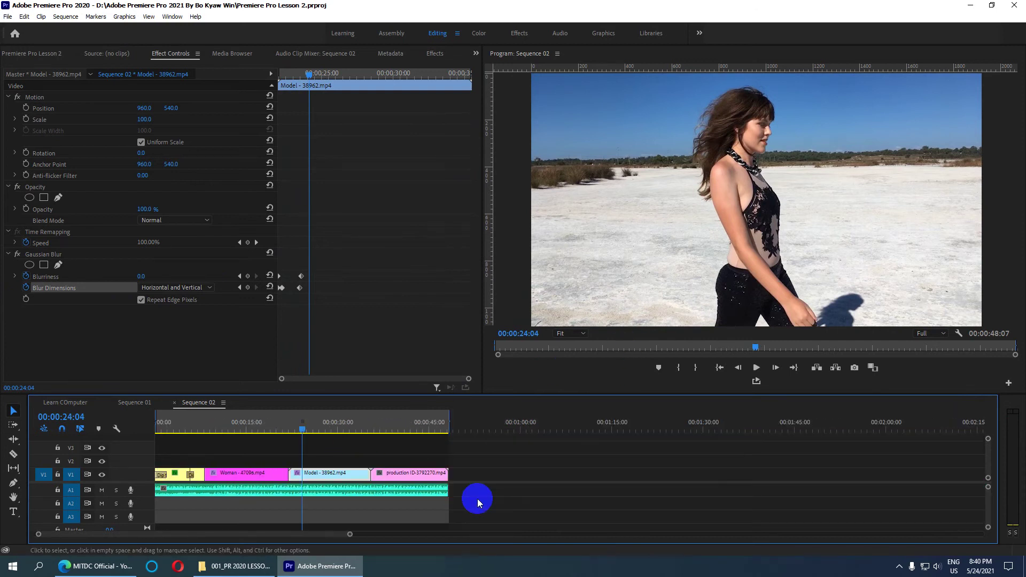
pyautogui.moveTo(229, 428)
pyautogui.mouseDown()
pyautogui.moveTo(145, 441)
pyautogui.moveTo(179, 445)
pyautogui.mouseUp()
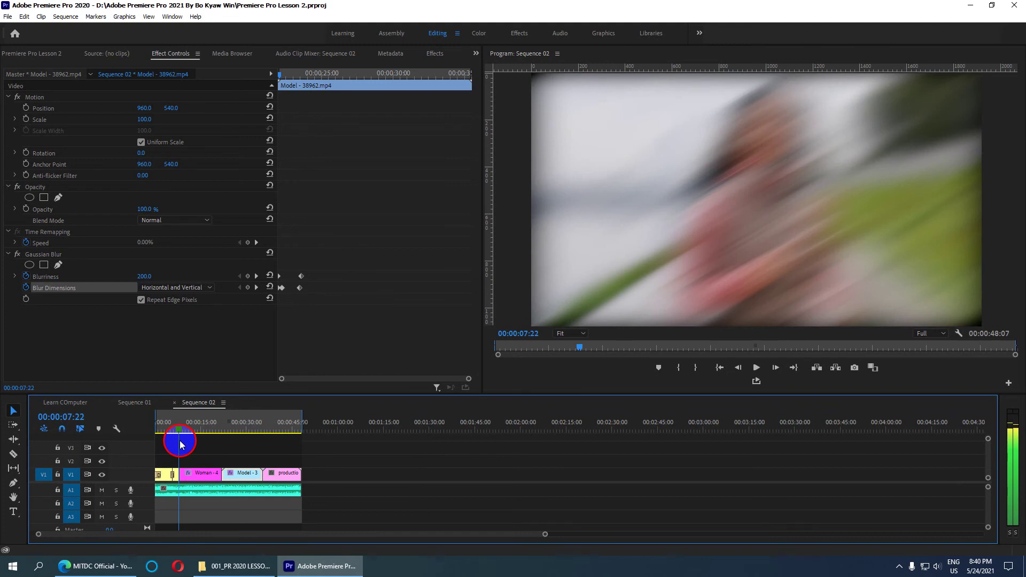
pyautogui.moveTo(180, 442); pyautogui.dragTo(264, 435)
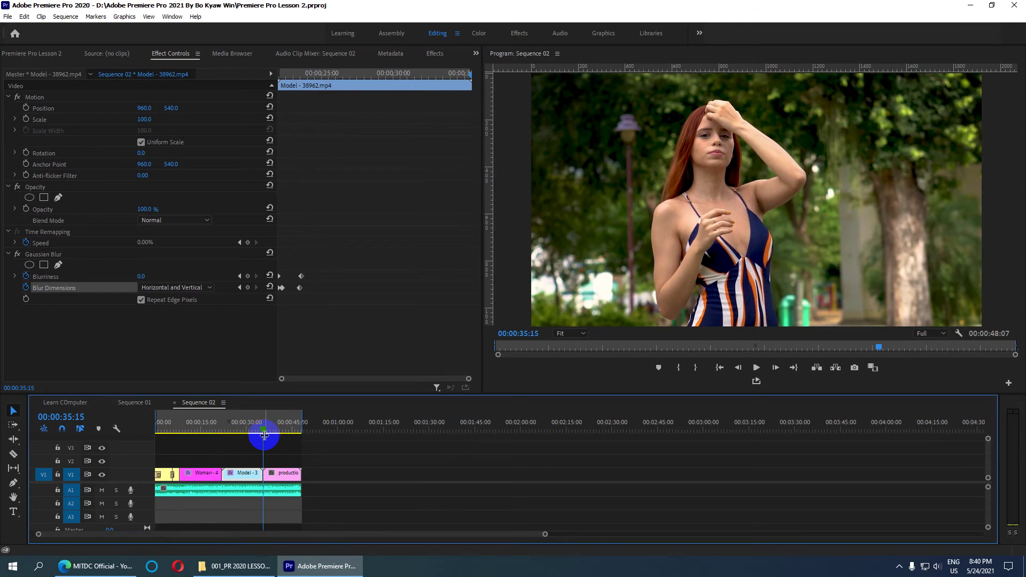
pyautogui.click(288, 475)
pyautogui.press('End')
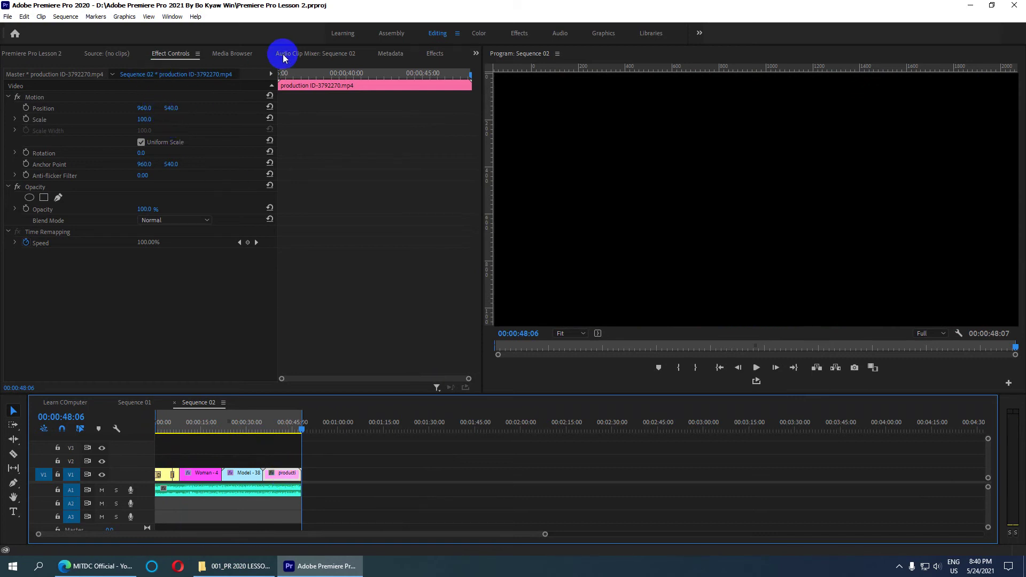
# - Search 'Cross' and drop Cross Dissolve onto the out point of the last V1 clip
pyautogui.click(433, 53)
pyautogui.click(45, 68)
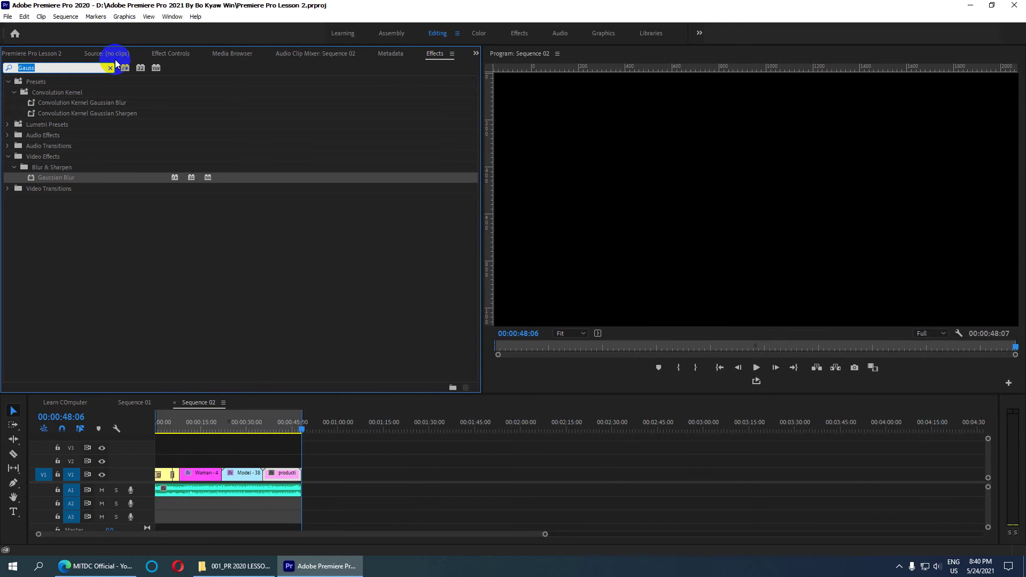
pyautogui.write('Cross')
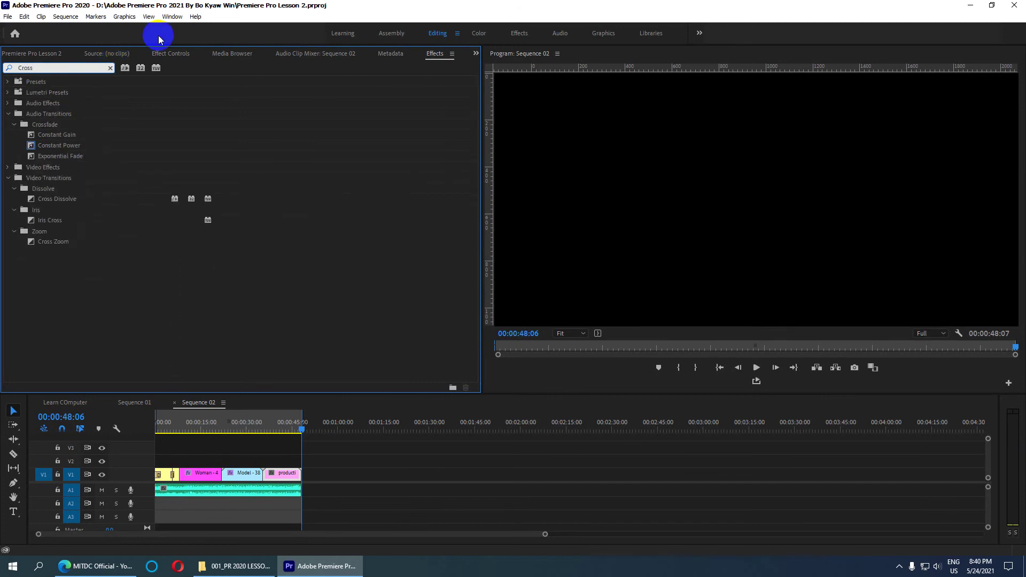
pyautogui.click(70, 199)
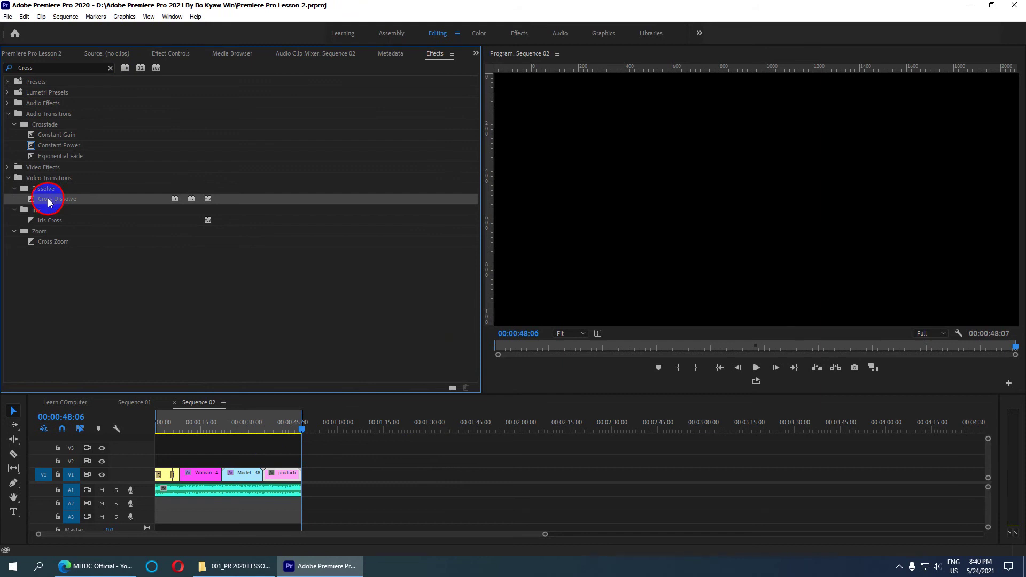
pyautogui.moveTo(48, 202); pyautogui.dragTo(300, 475)
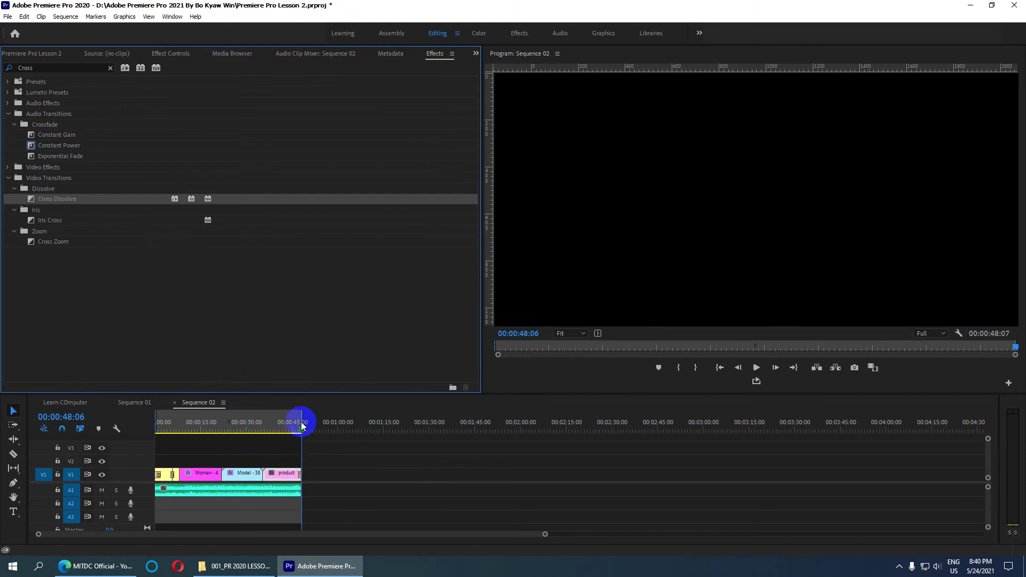
pyautogui.press('=')
pyautogui.press('=')
pyautogui.press('=')
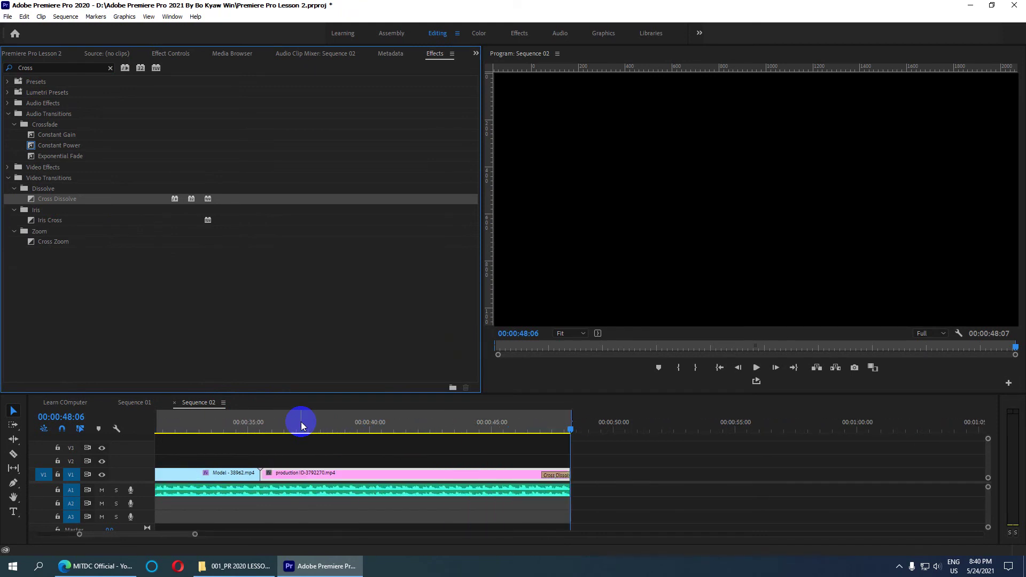
pyautogui.press('=')
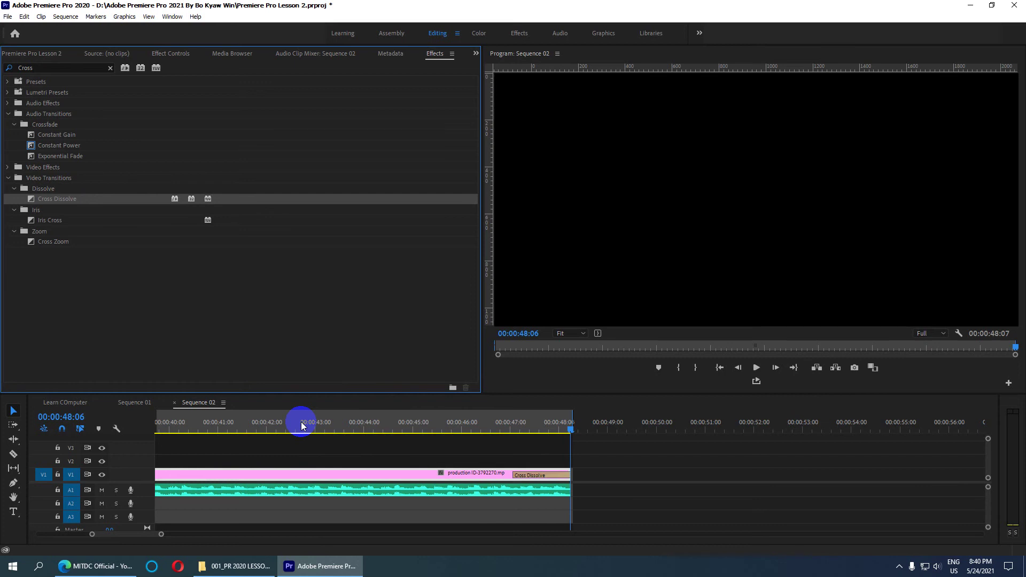
pyautogui.press('=')
pyautogui.press('=')
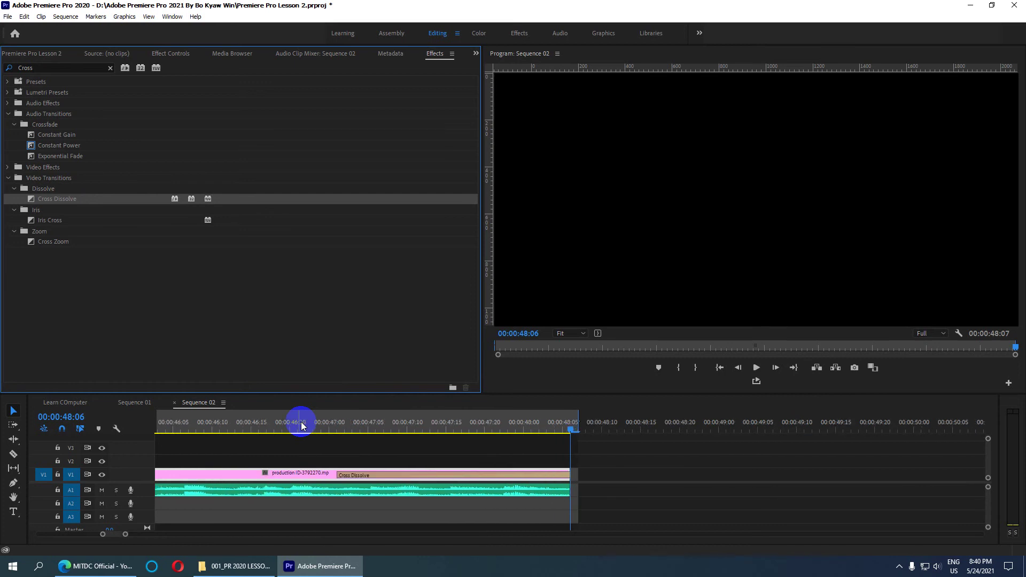
pyautogui.click(541, 427)
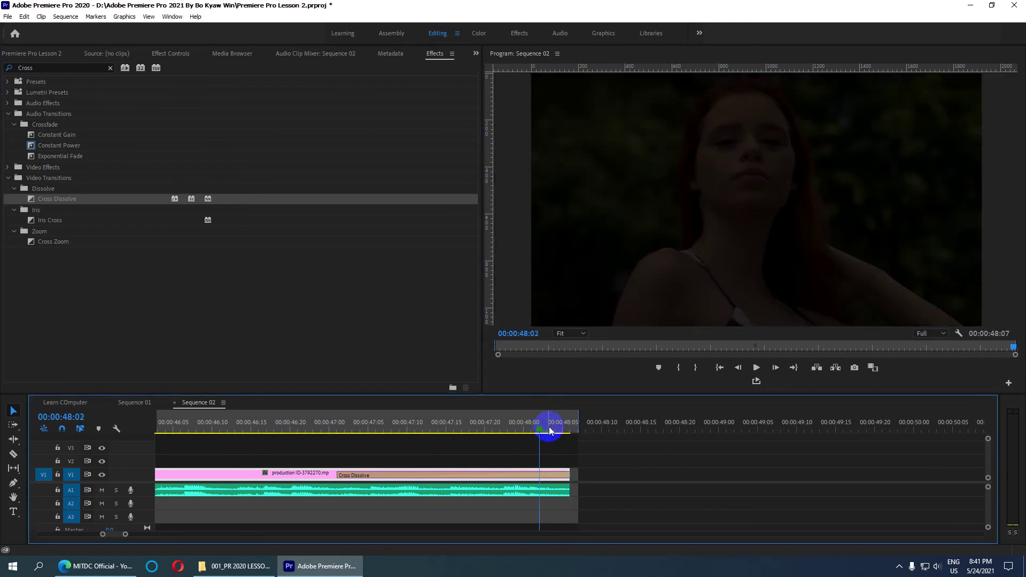
pyautogui.press('space')
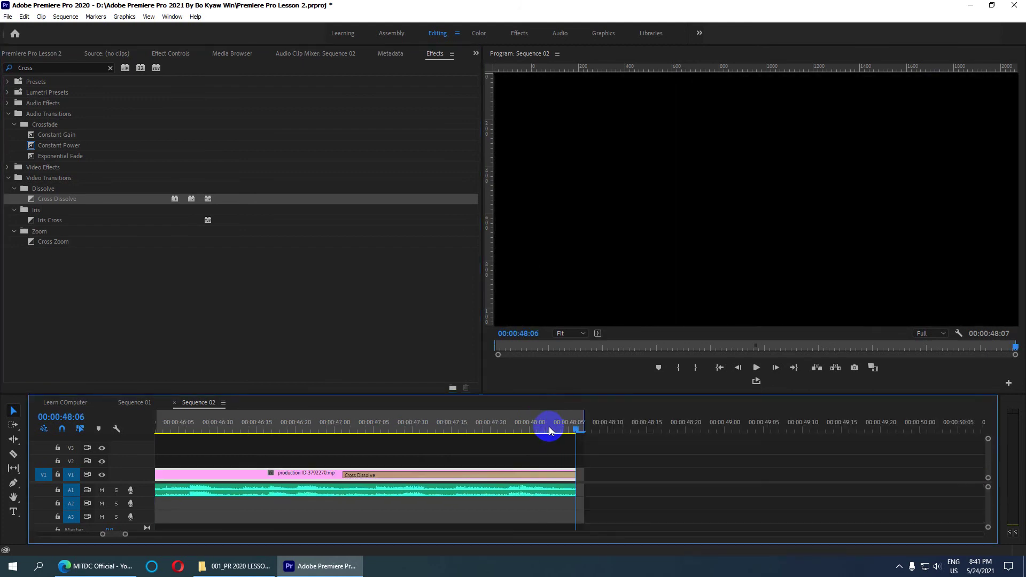
pyautogui.press('Home')
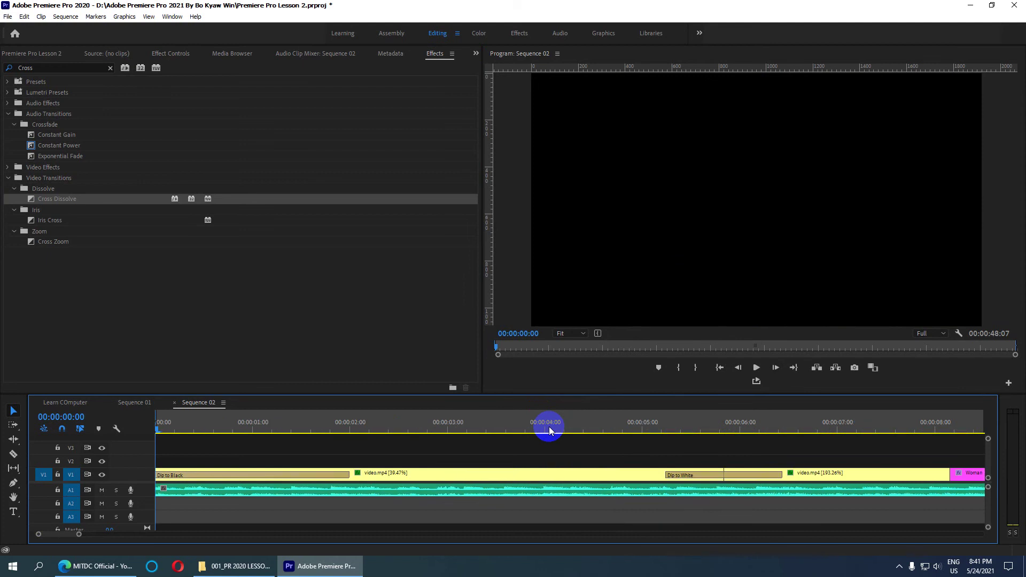
pyautogui.press('-')
pyautogui.press('-')
pyautogui.press('-')
pyautogui.press('-')
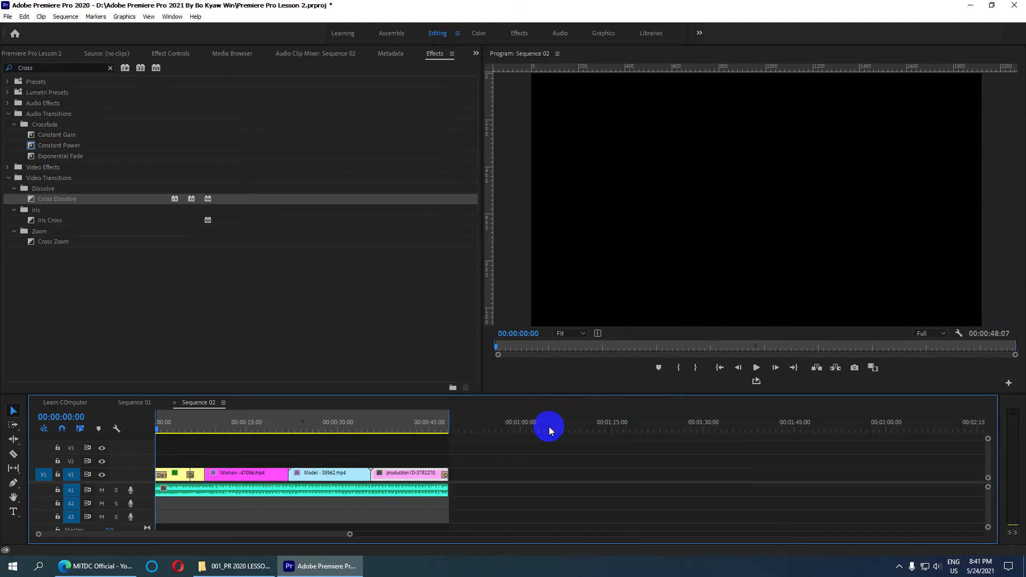
pyautogui.press('=')
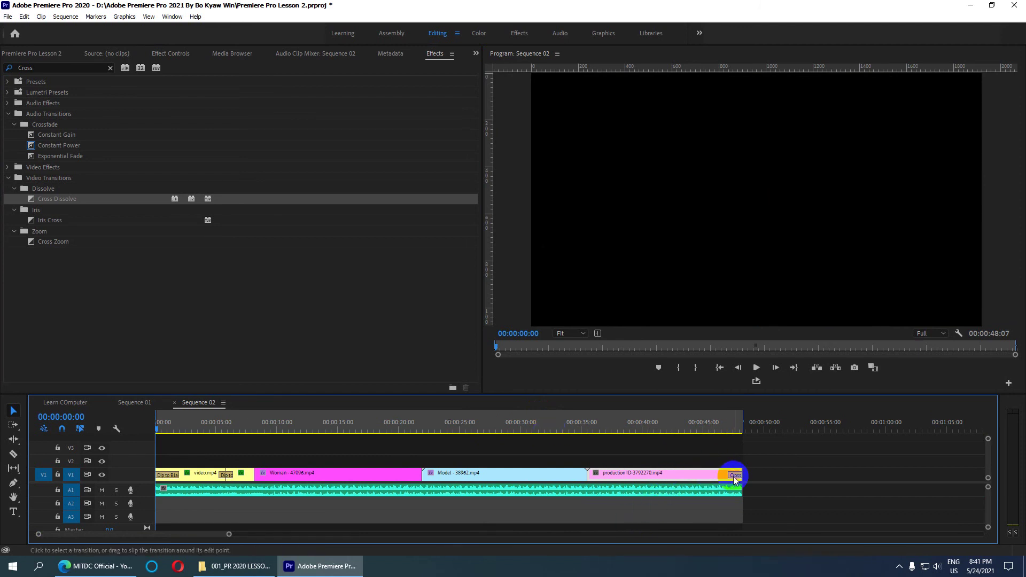
pyautogui.moveTo(719, 422); pyautogui.dragTo(737, 425)
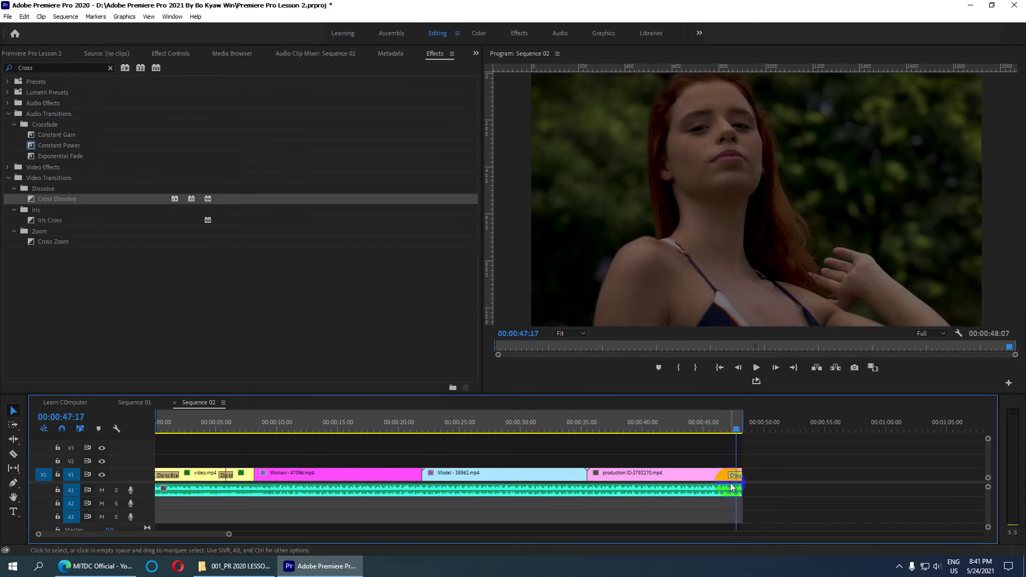
pyautogui.moveTo(734, 473); pyautogui.dragTo(733, 476)
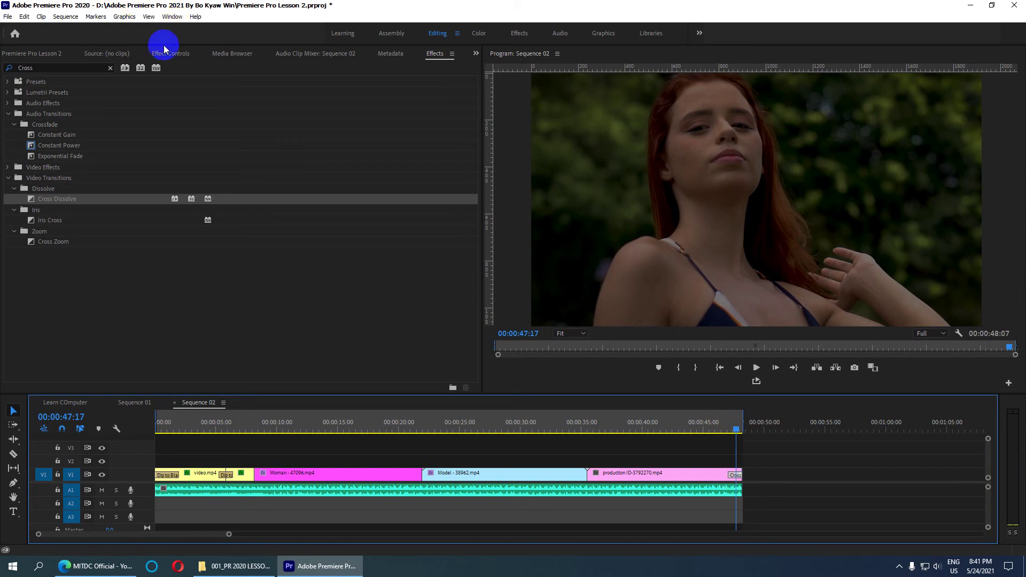
# - Set the Cross Dissolve duration to 00:00:05:05
pyautogui.click(168, 53)
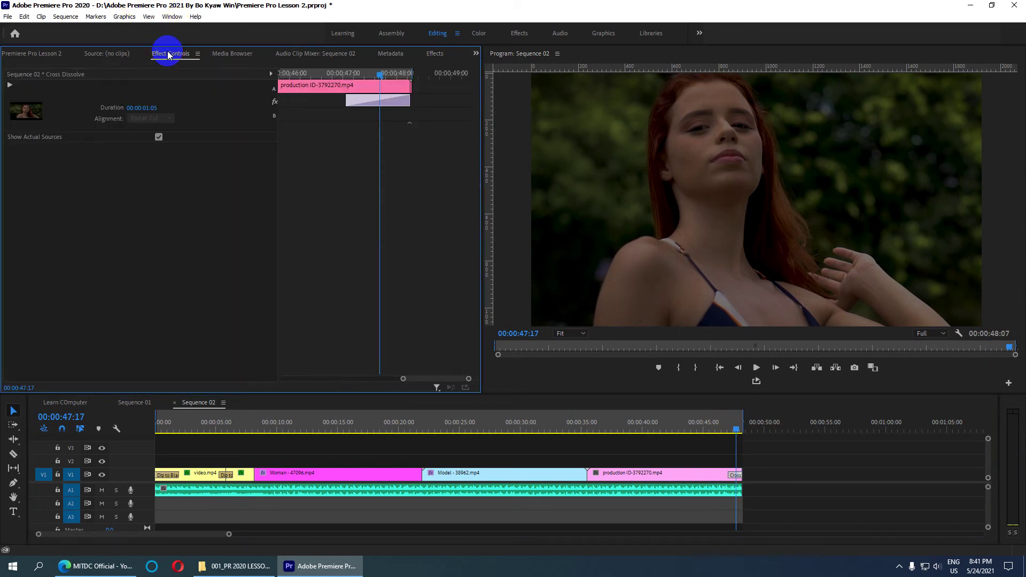
pyautogui.click(143, 108)
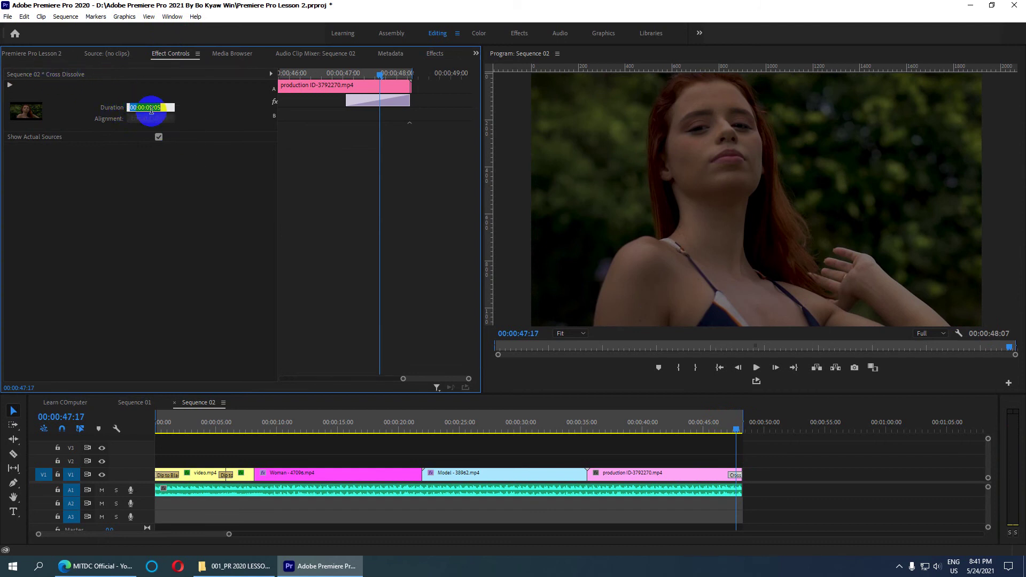
pyautogui.press('Return')
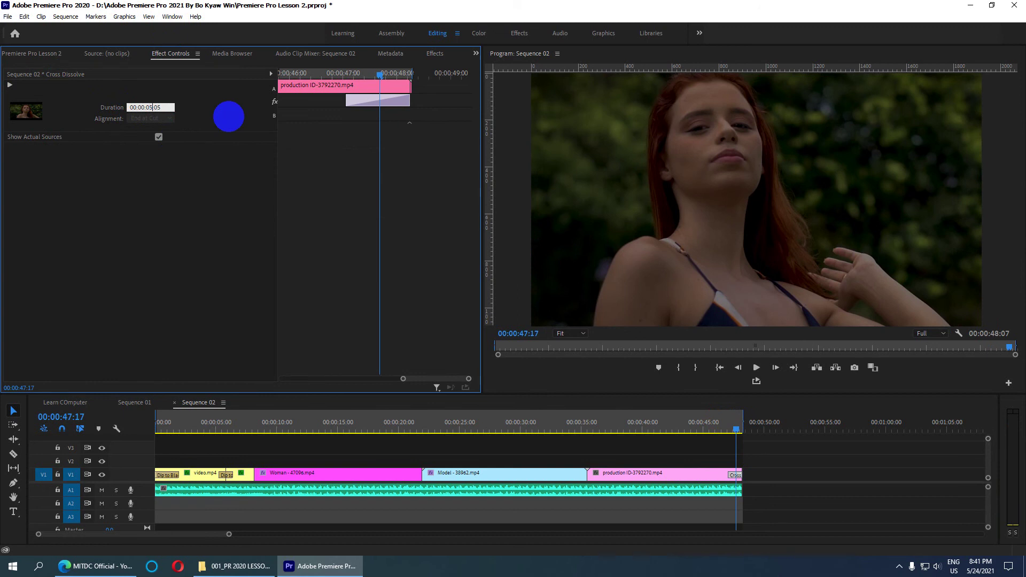
pyautogui.click(228, 116)
pyautogui.click(654, 425)
# - Play back the fade, return to the sequence start, and save the project
pyautogui.press('space')
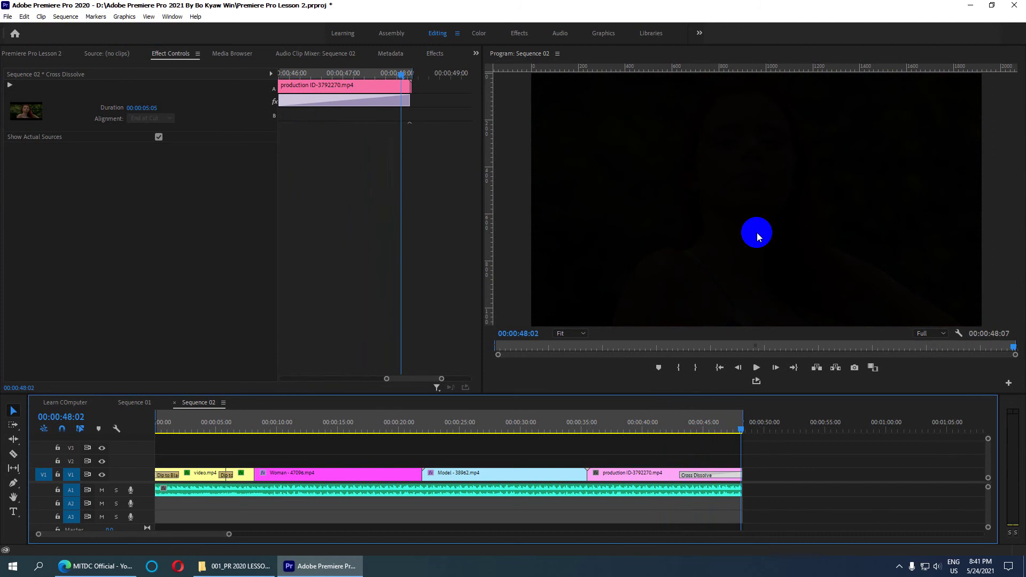
pyautogui.press('Home')
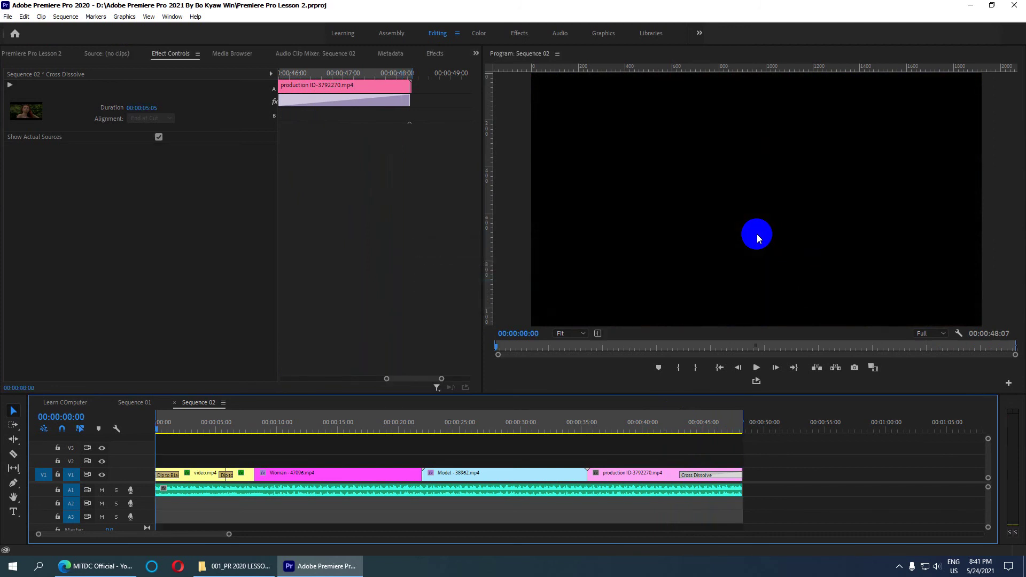
pyautogui.hotkey('ctrl', 's')
pyautogui.click(516, 227)
pyautogui.press('`')
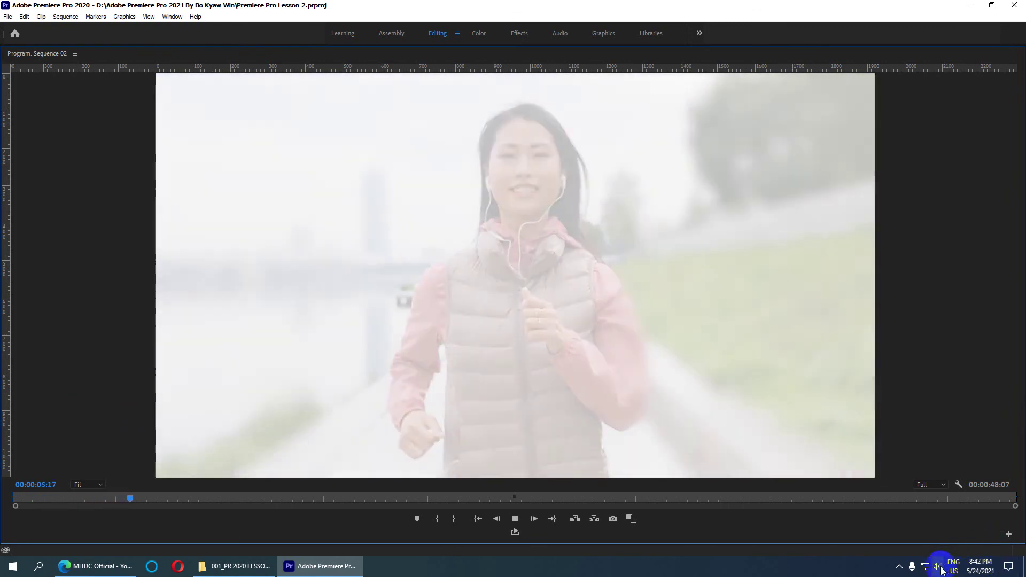
pyautogui.click(937, 566)
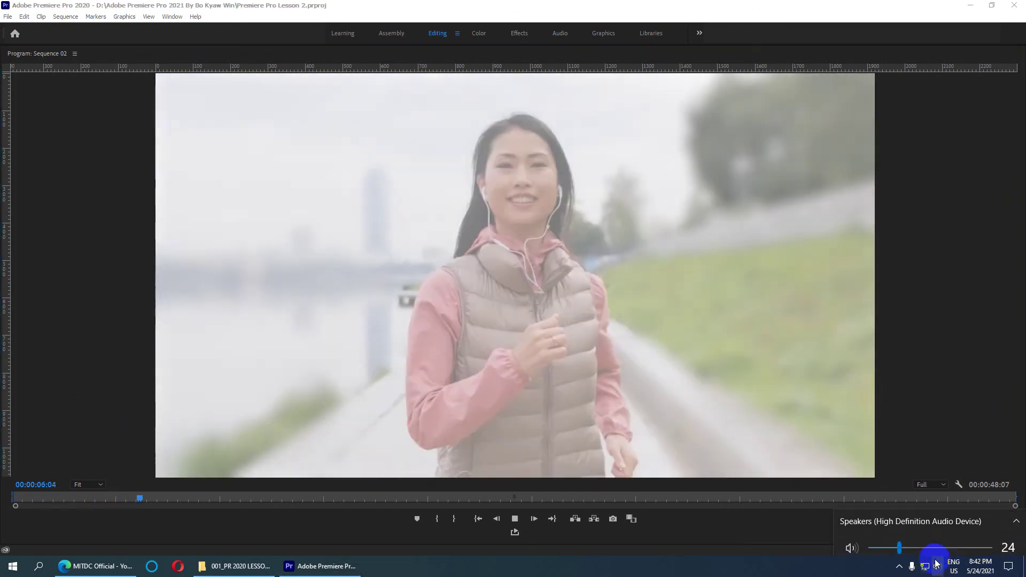
pyautogui.click(930, 543)
pyautogui.click(916, 541)
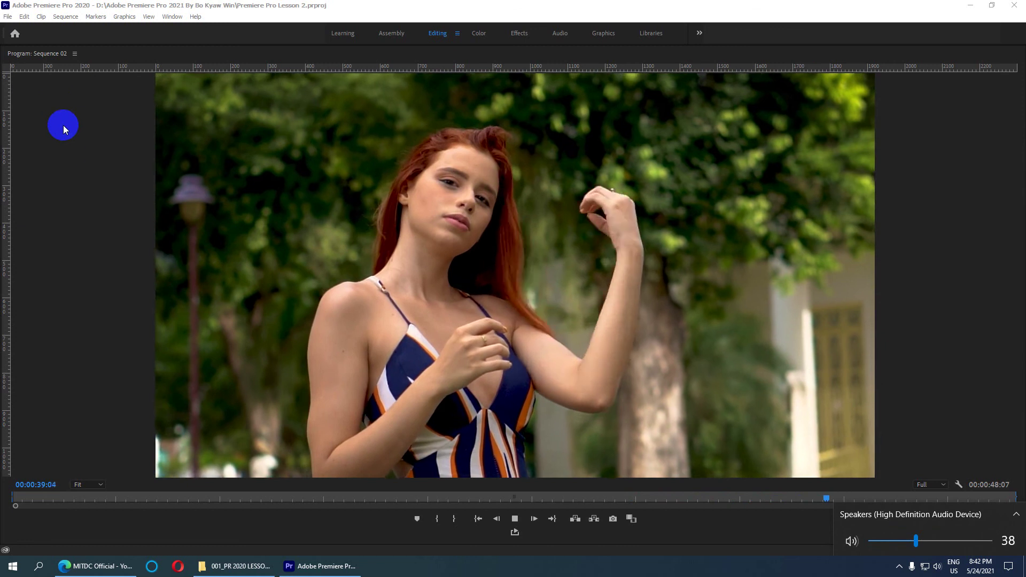
pyautogui.click(68, 155)
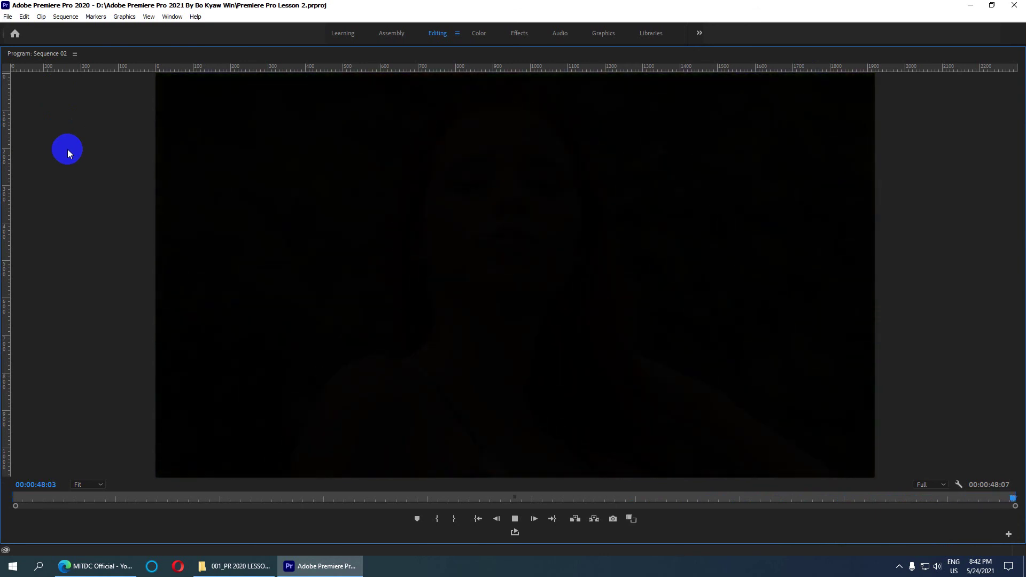
pyautogui.press('`')
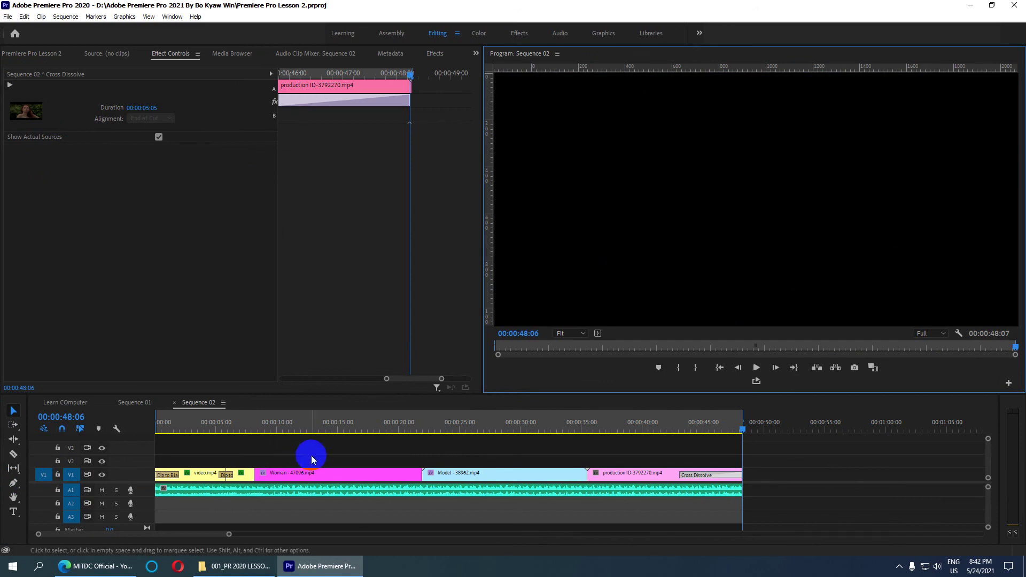
pyautogui.moveTo(338, 433); pyautogui.dragTo(157, 430)
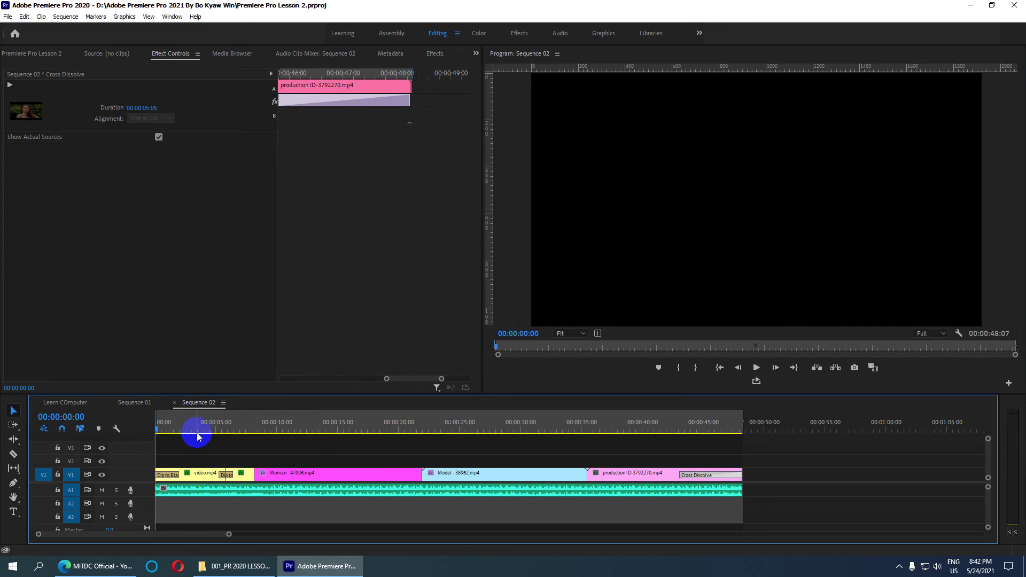
pyautogui.click(107, 571)
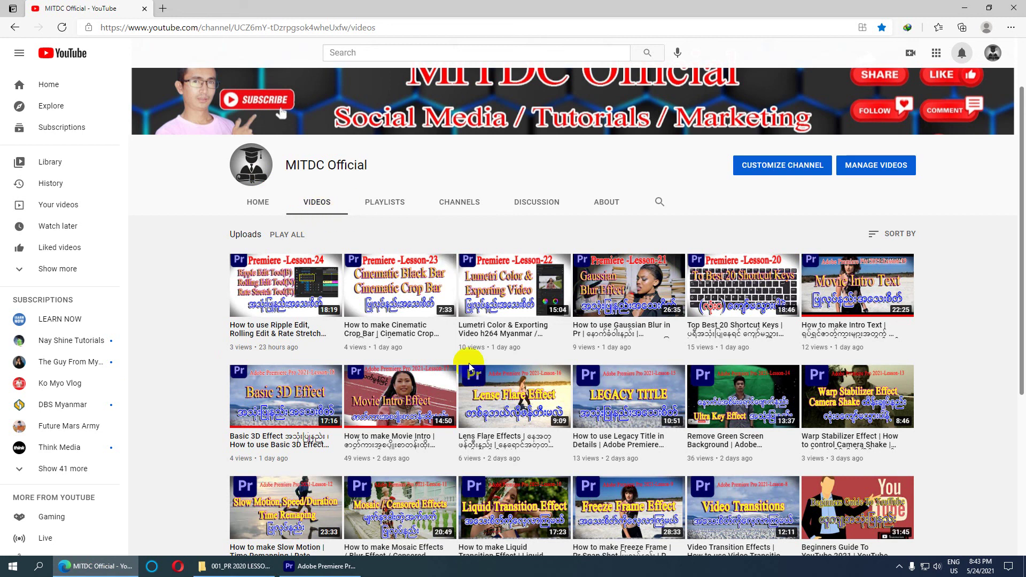
pyautogui.scroll(2, 470, 367)
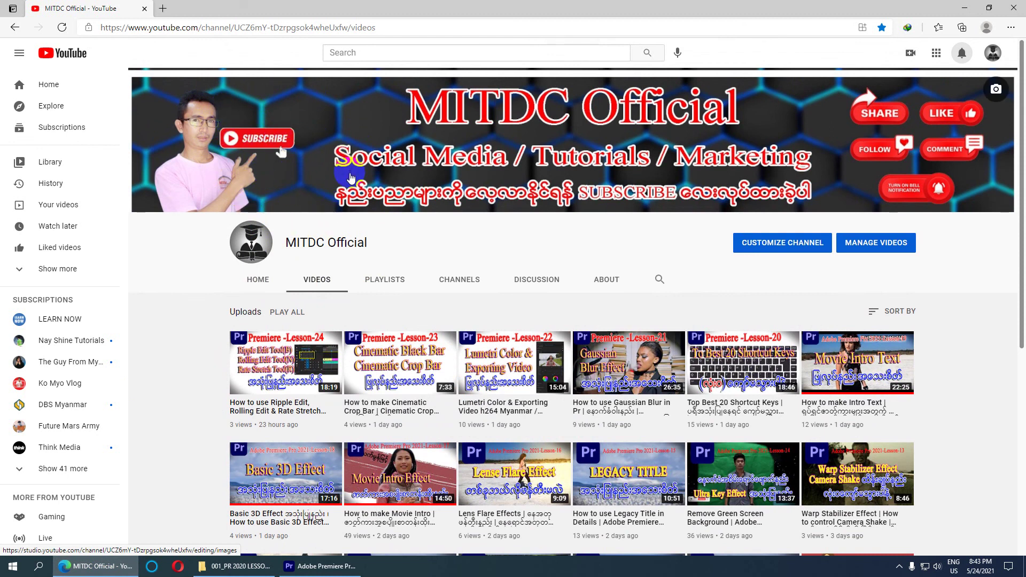
pyautogui.click(962, 7)
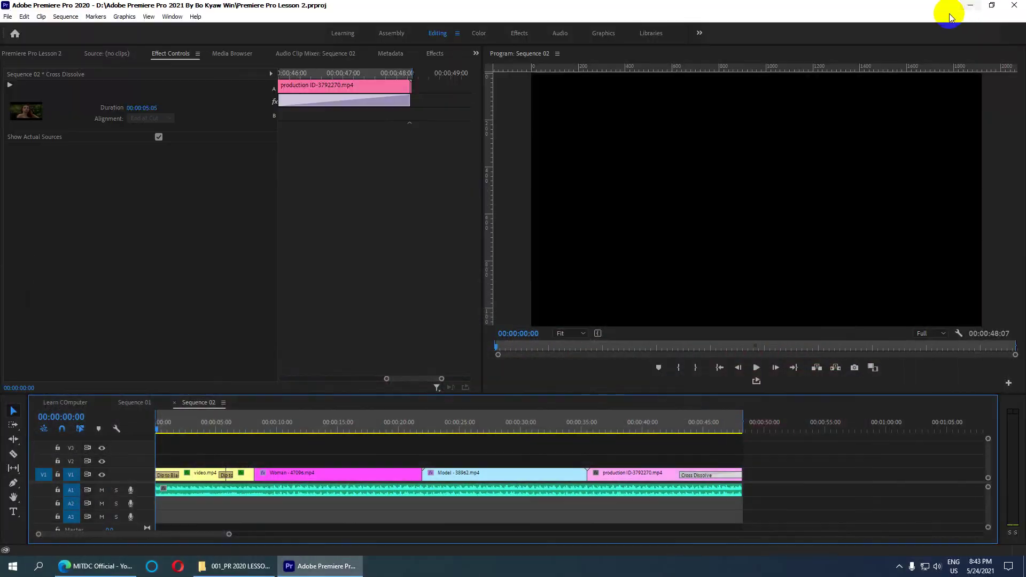